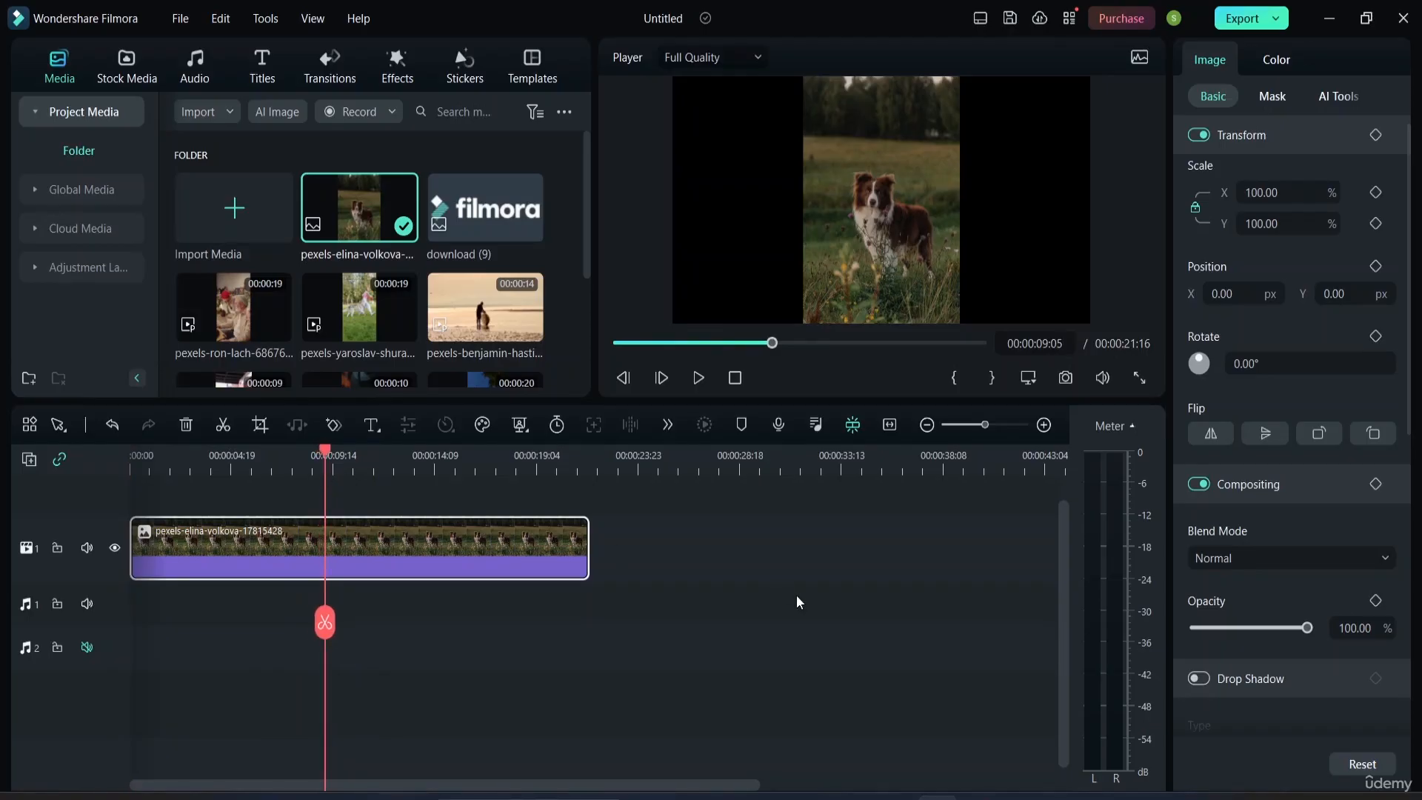
# Step: Split the dog photo clip at 00:00:09:05, shift its second piece about 4 seconds along the timeline, and park the playhead on it at 00:00:13:18
pyautogui.click(330, 628)
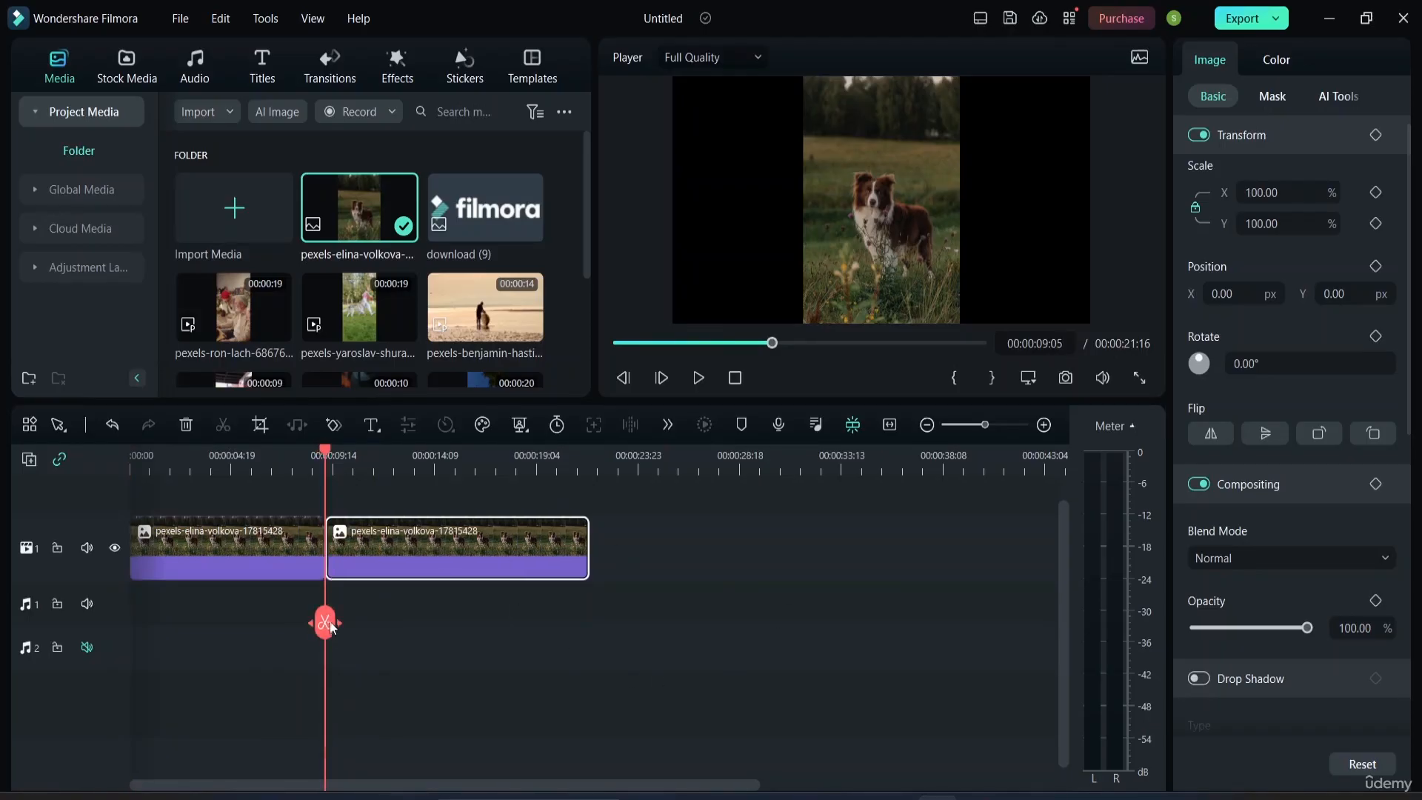
pyautogui.moveTo(398, 552); pyautogui.dragTo(478, 553)
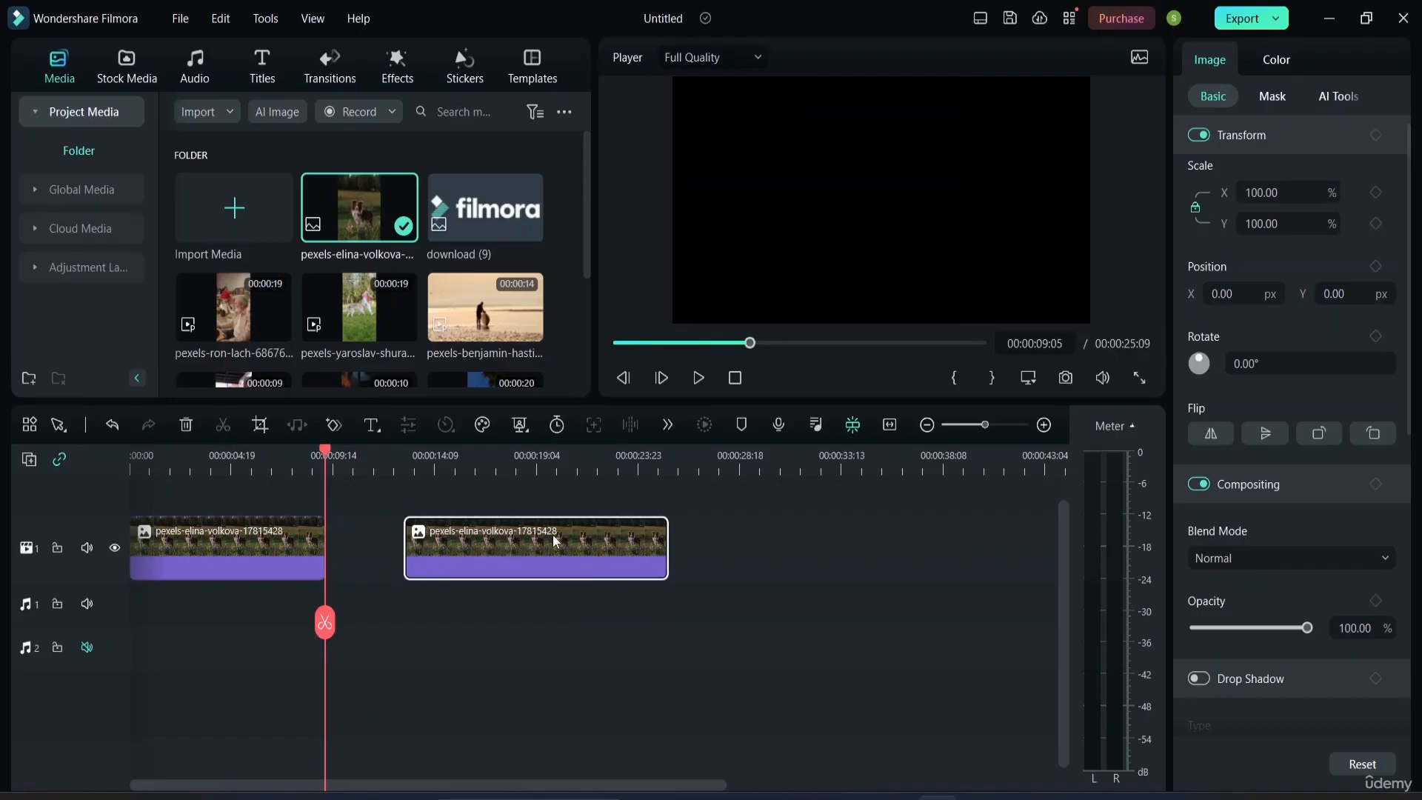
pyautogui.moveTo(318, 629); pyautogui.dragTo(420, 624)
pyautogui.click(532, 548)
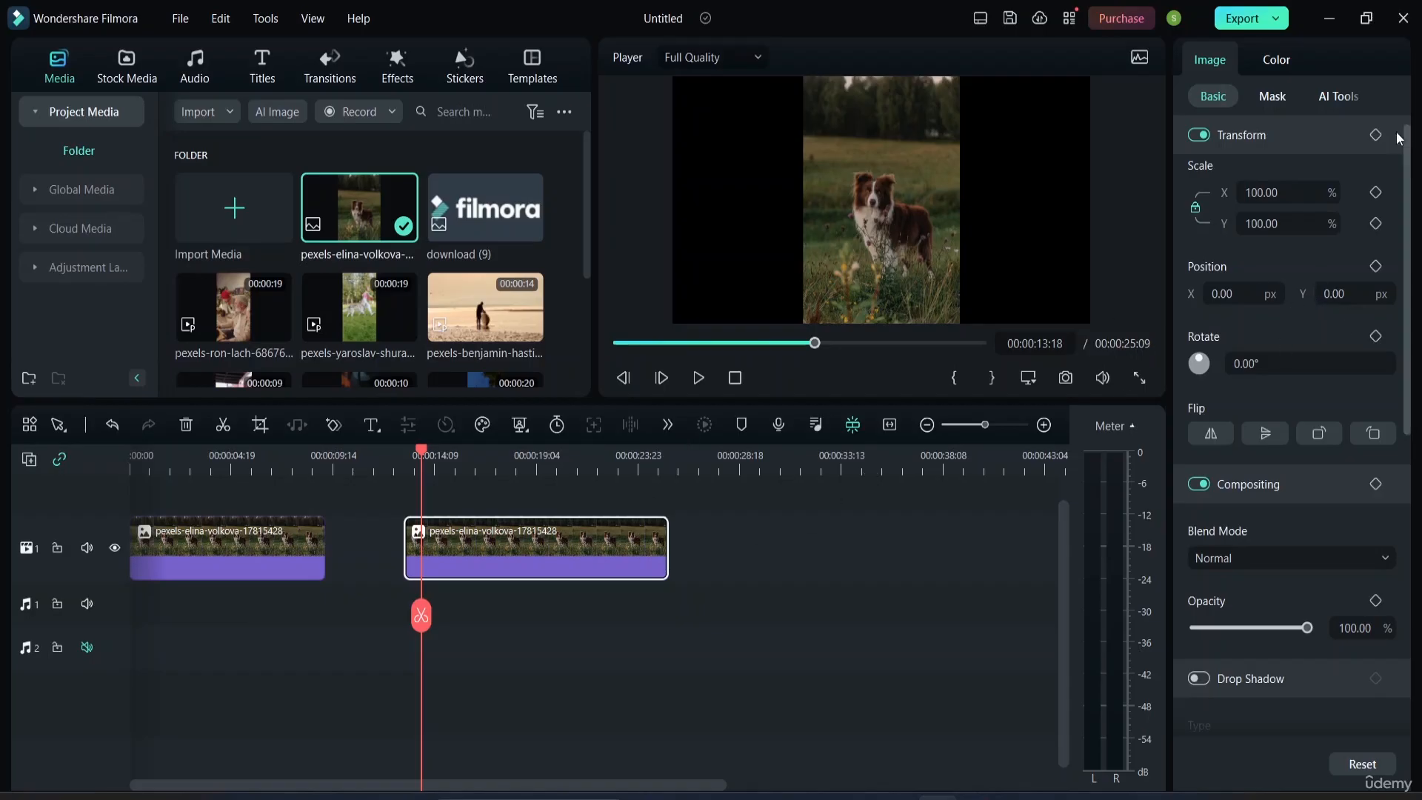
# Step: Examine the second clip's color tools, from HSL and Curves to Color Wheels, and return to the Basic adjustments
pyautogui.click(1276, 62)
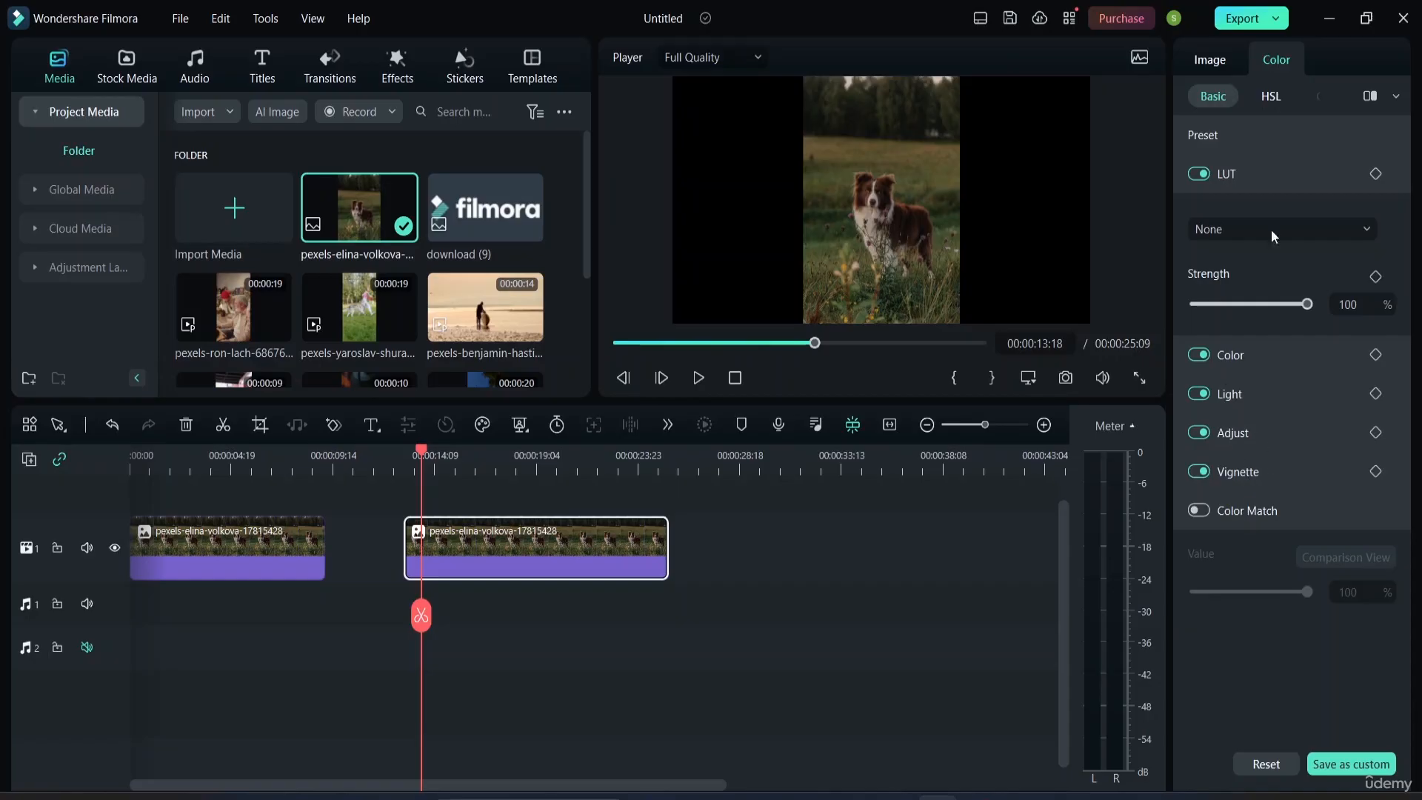
pyautogui.click(1276, 98)
pyautogui.click(1332, 96)
pyautogui.click(1211, 96)
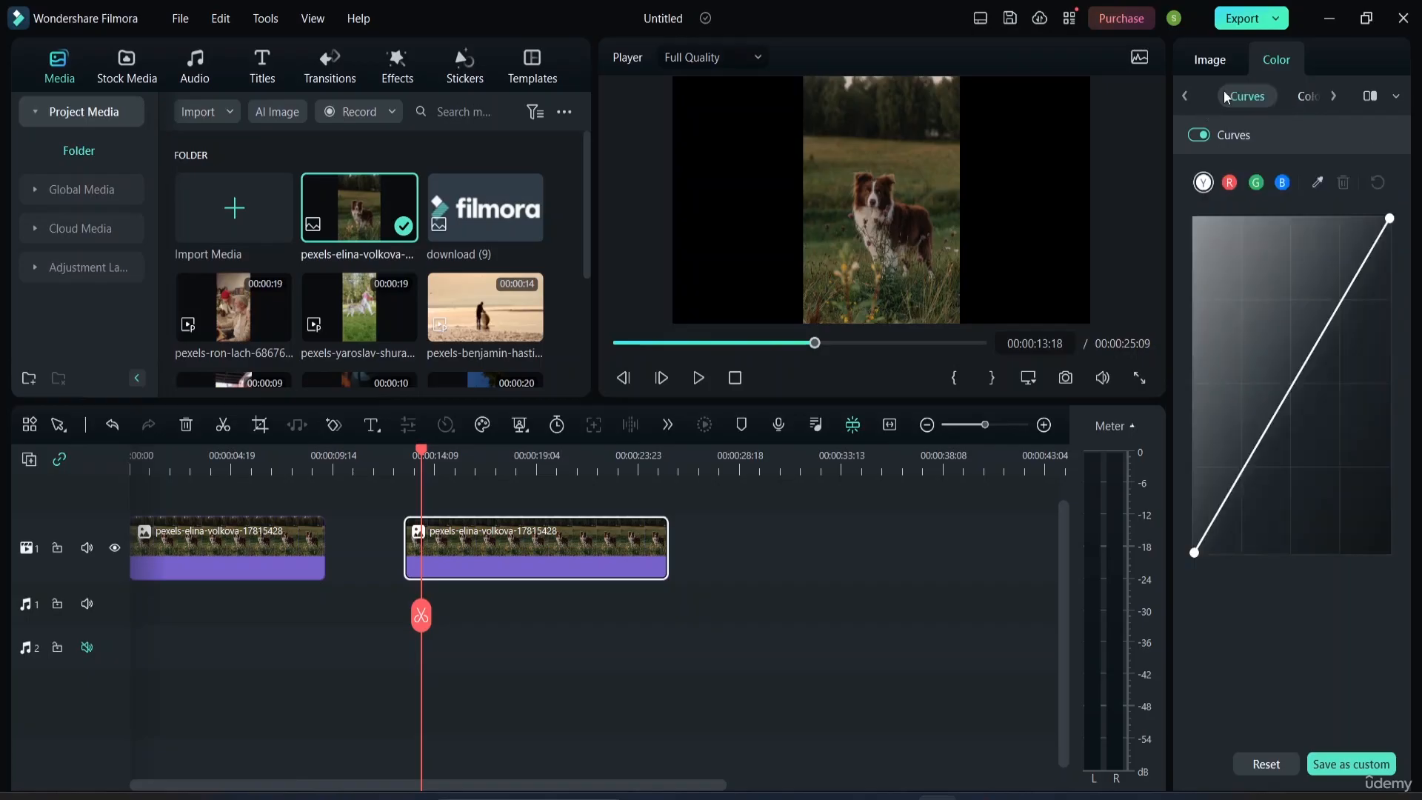
pyautogui.click(1313, 97)
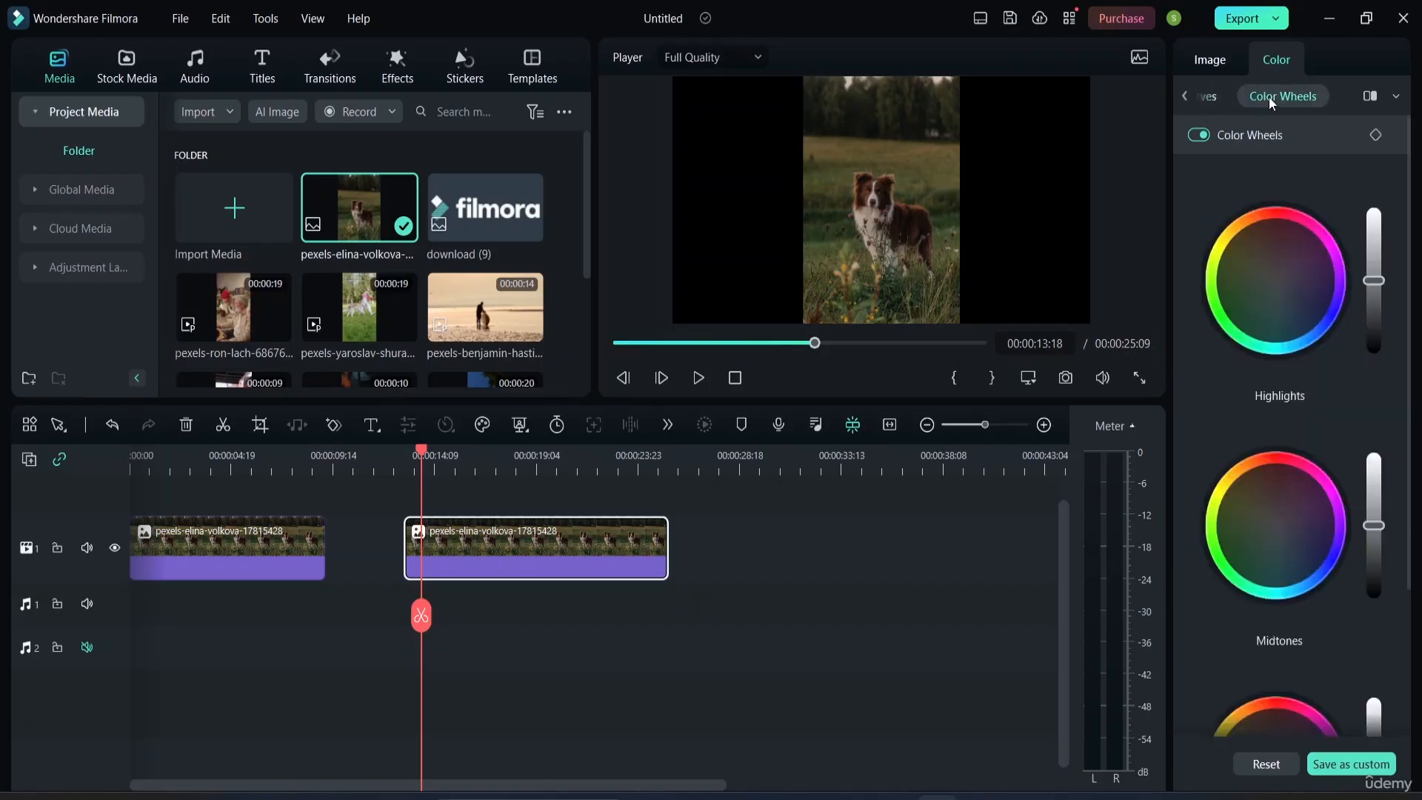
pyautogui.click(1209, 97)
pyautogui.click(1185, 95)
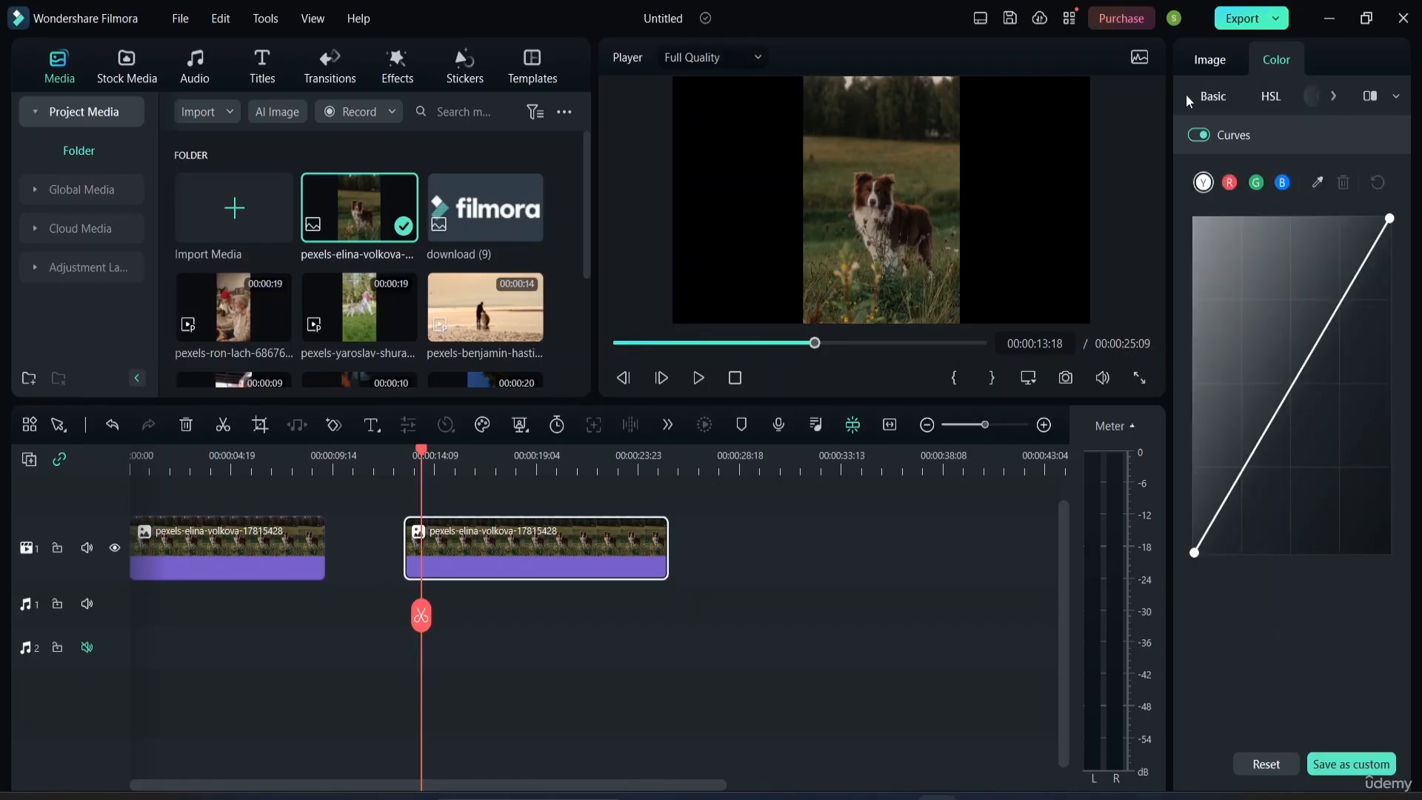
pyautogui.click(1211, 97)
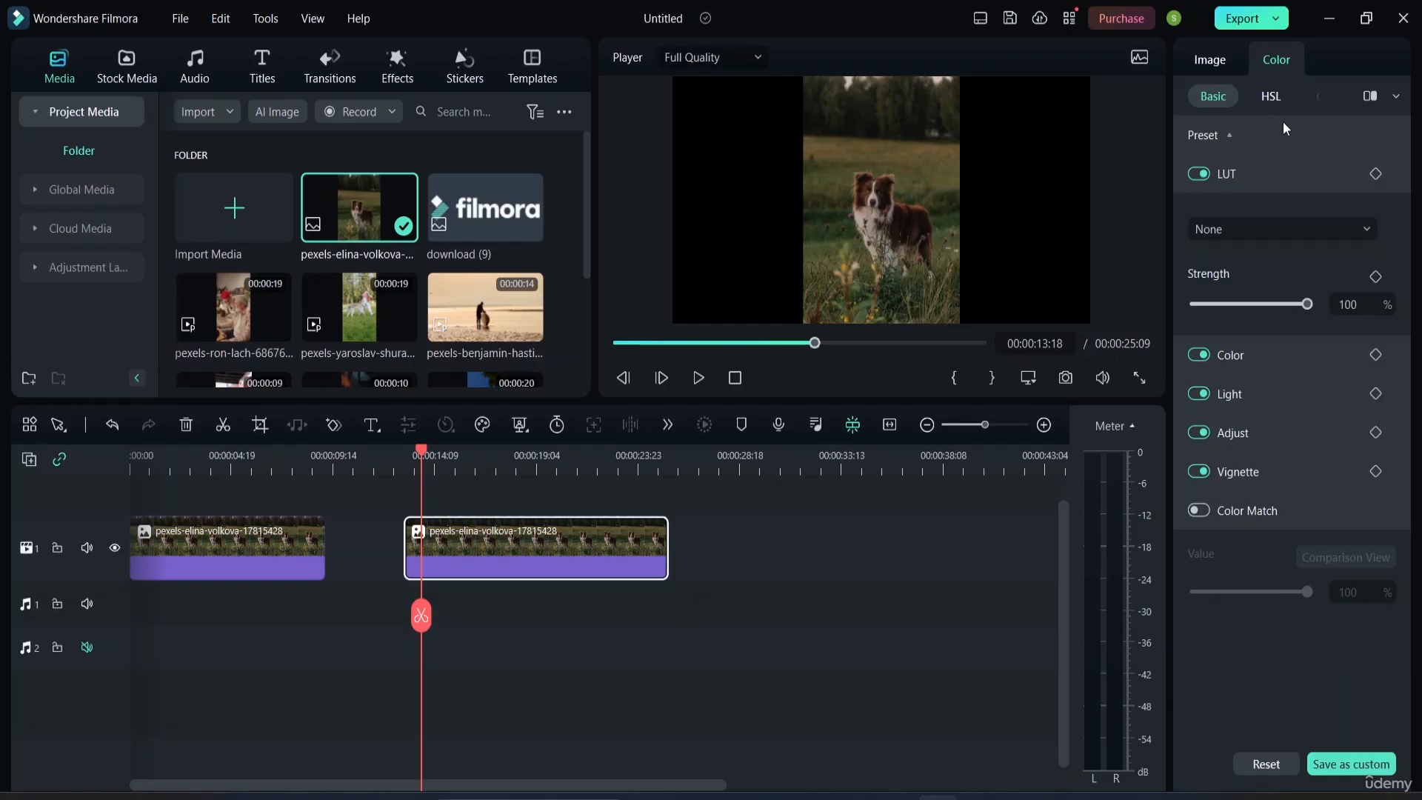
# Step: Hide the audio level meter beside the timeline
pyautogui.click(1132, 426)
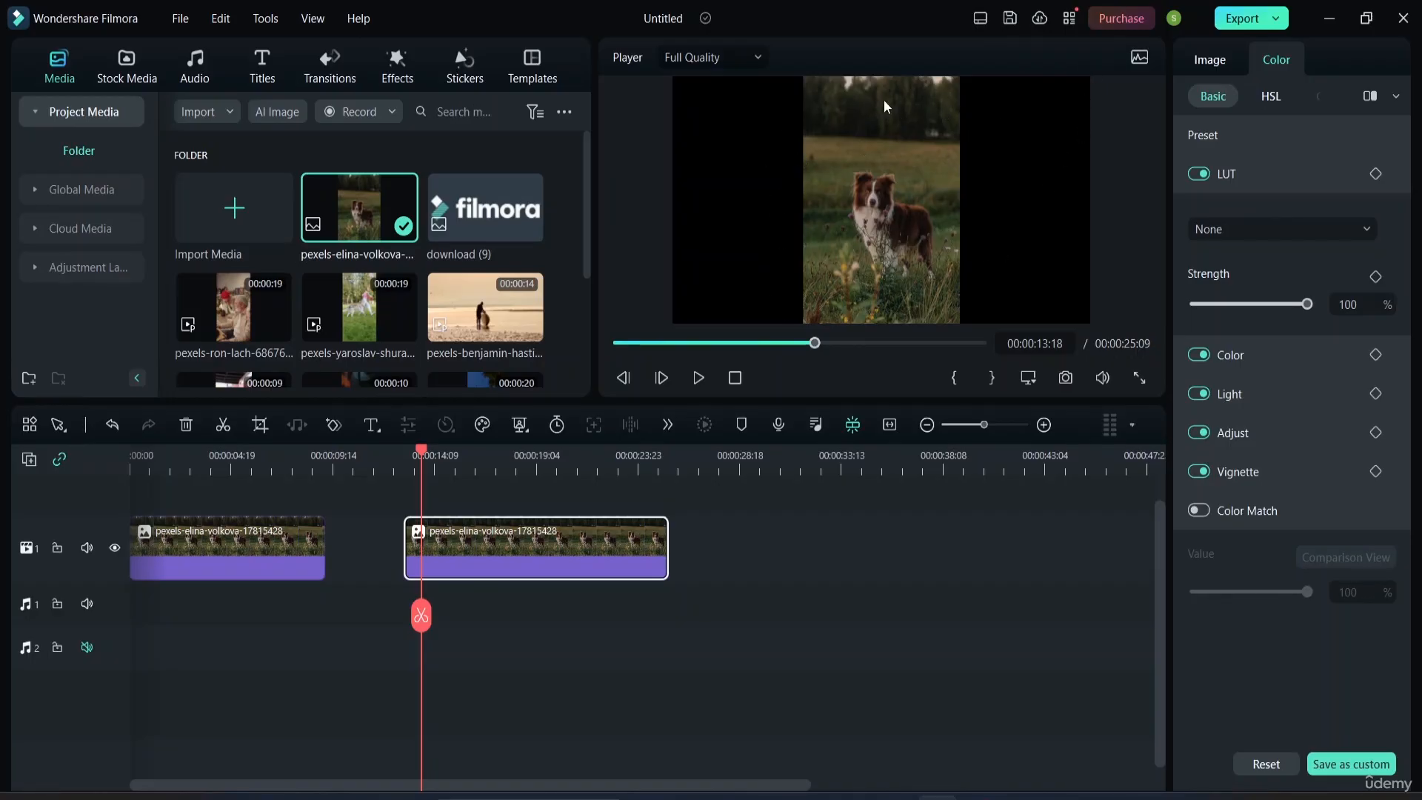
pyautogui.click(1243, 171)
pyautogui.click(1242, 170)
pyautogui.click(1307, 230)
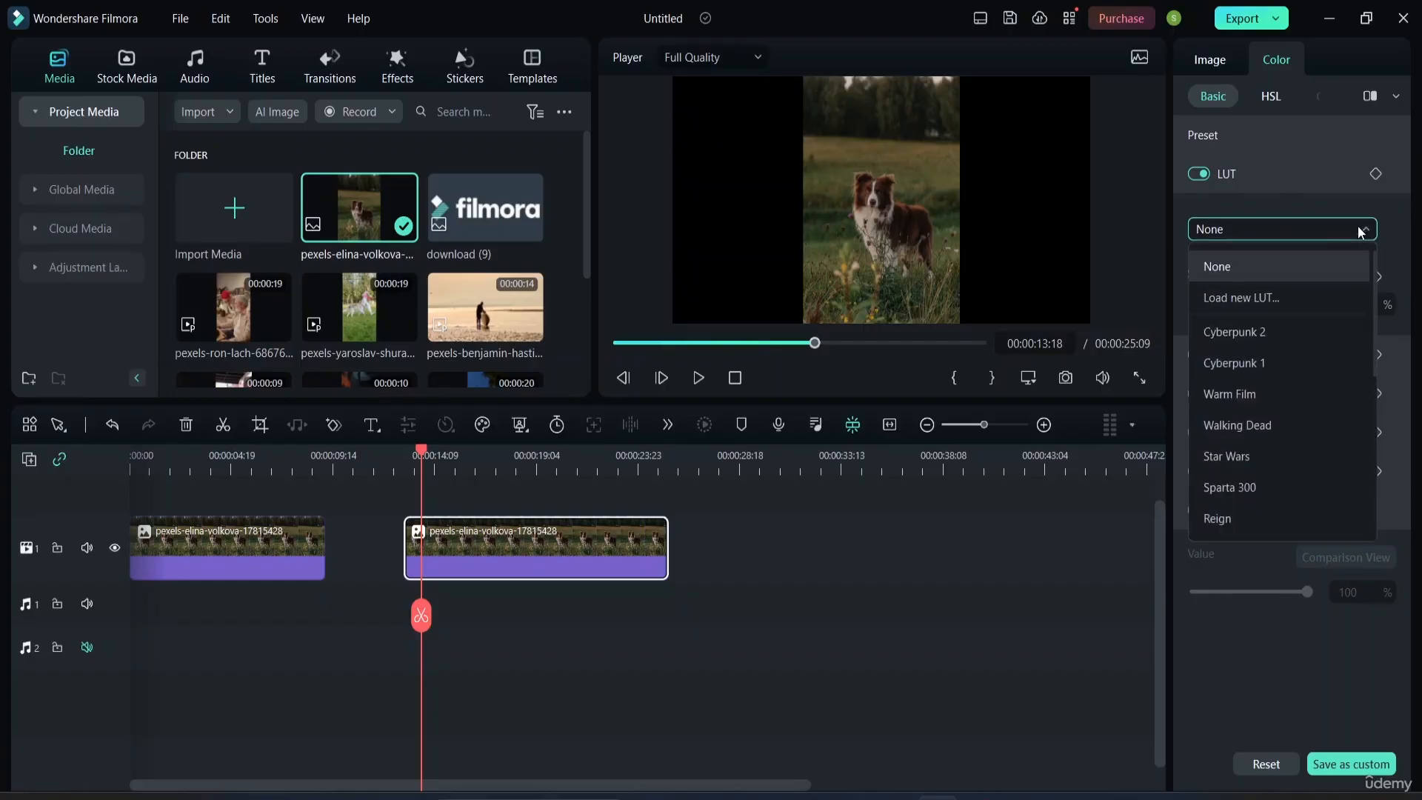
pyautogui.click(1259, 310)
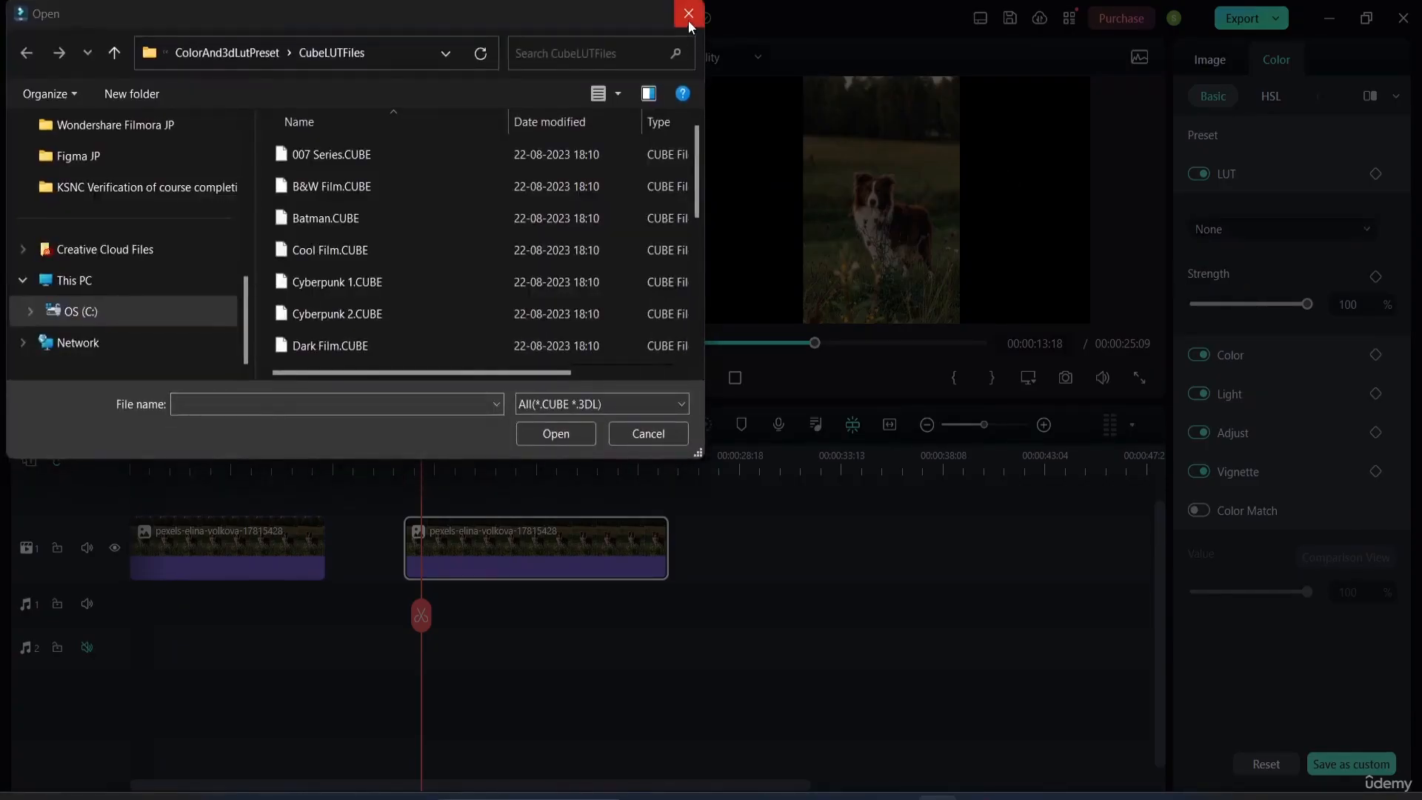
pyautogui.click(688, 20)
# Step: Try the Cyberpunk 1, Cyberpunk 2, Warm Film, Star Wars and B&W Film LUTs on the second dog clip
pyautogui.click(1296, 229)
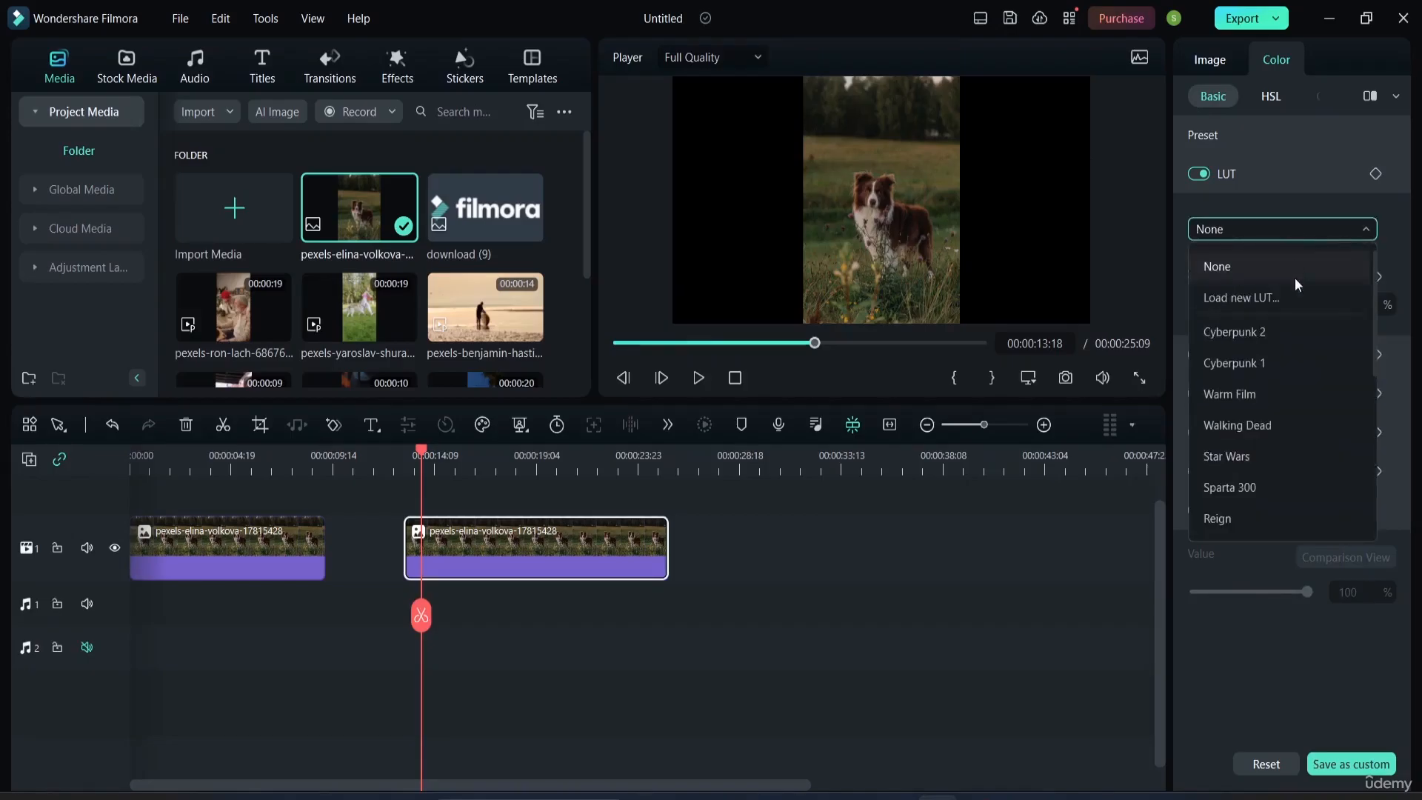
pyautogui.click(1252, 363)
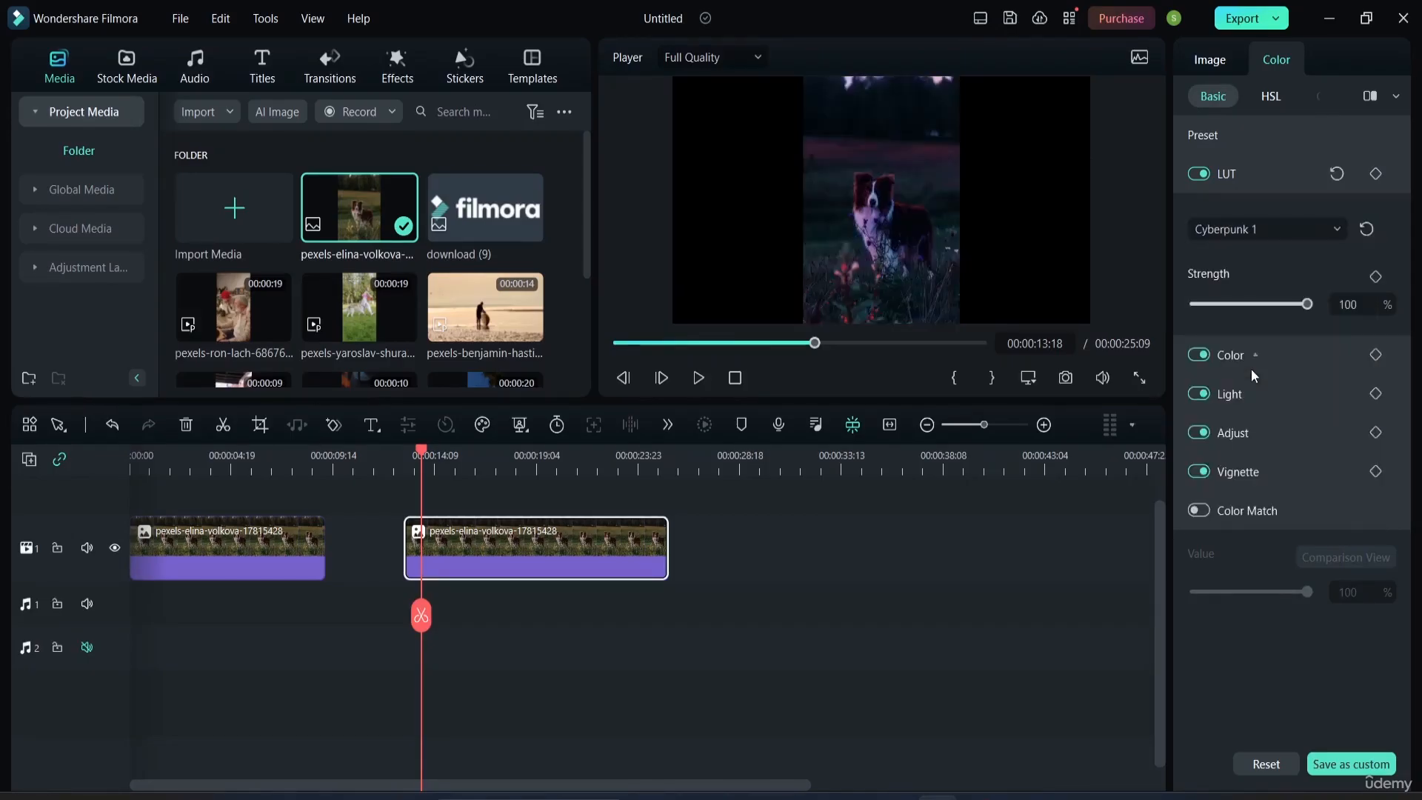
pyautogui.click(1307, 231)
pyautogui.click(1255, 331)
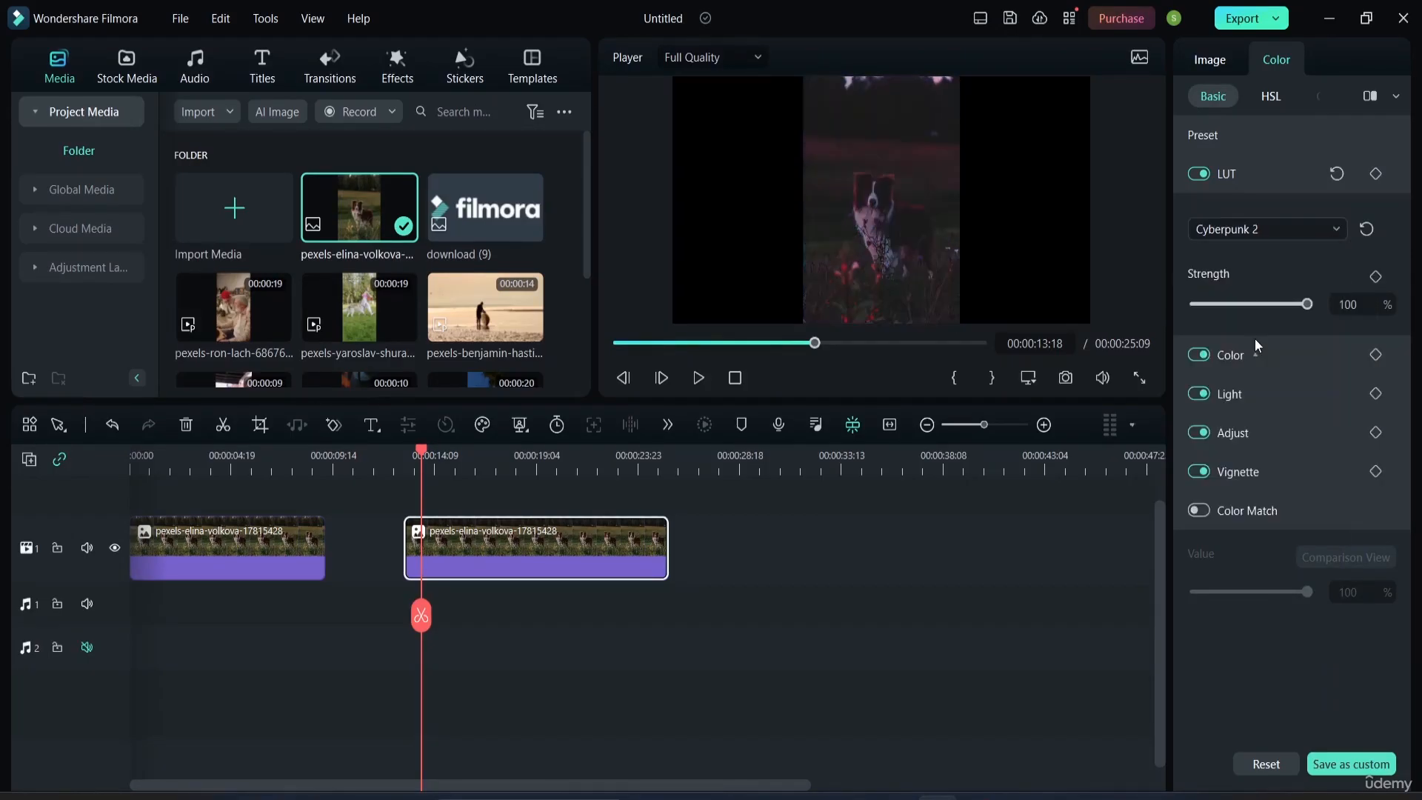
pyautogui.click(1303, 236)
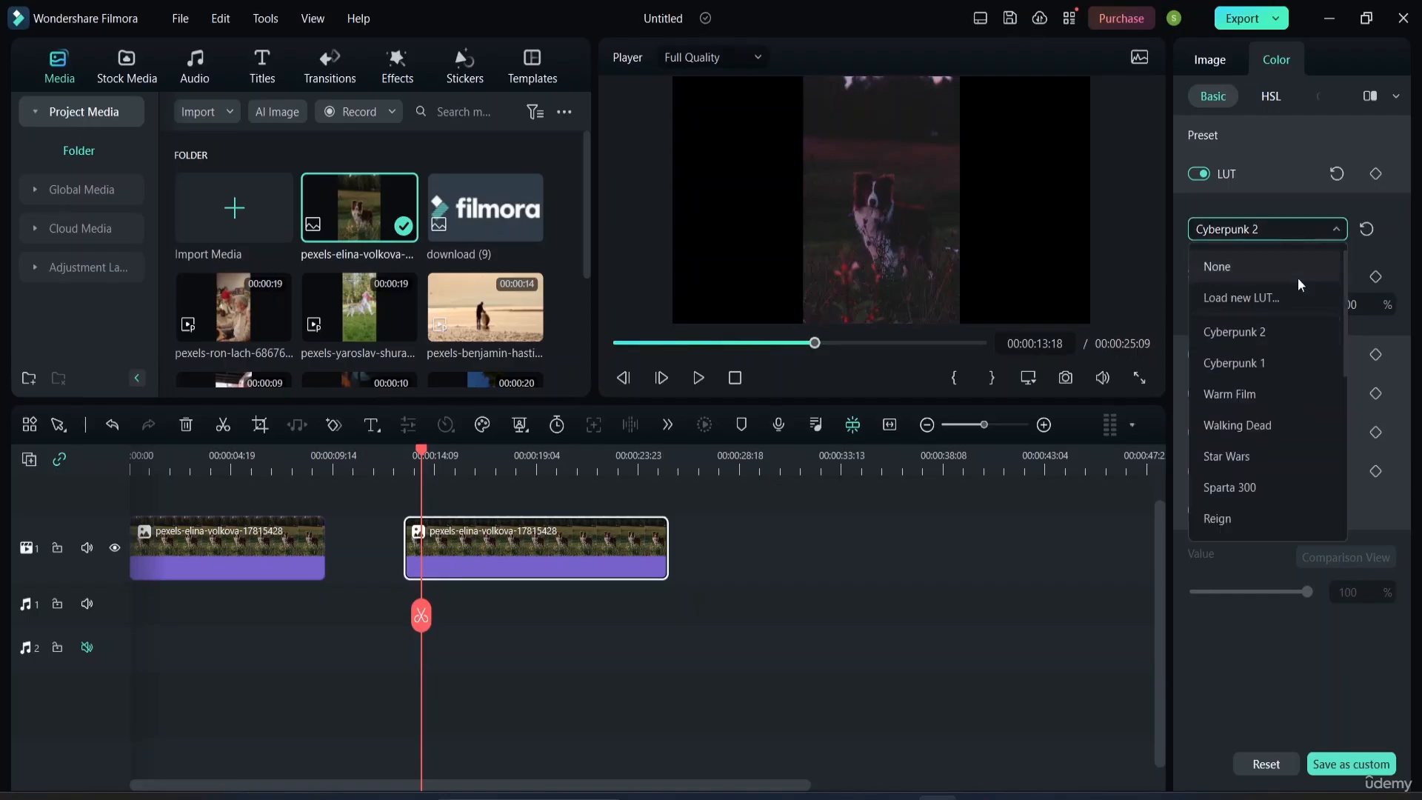
pyautogui.click(1256, 384)
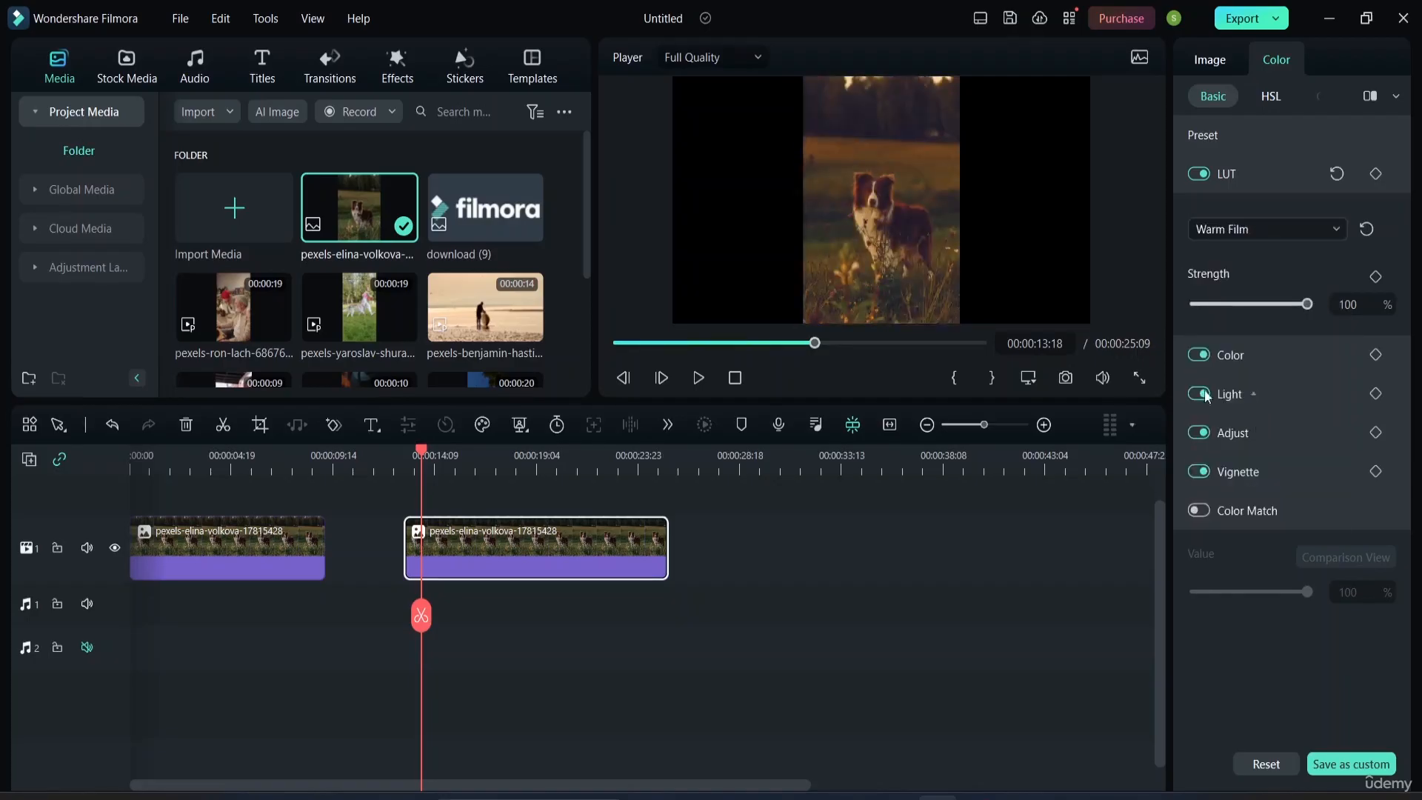
pyautogui.click(1325, 231)
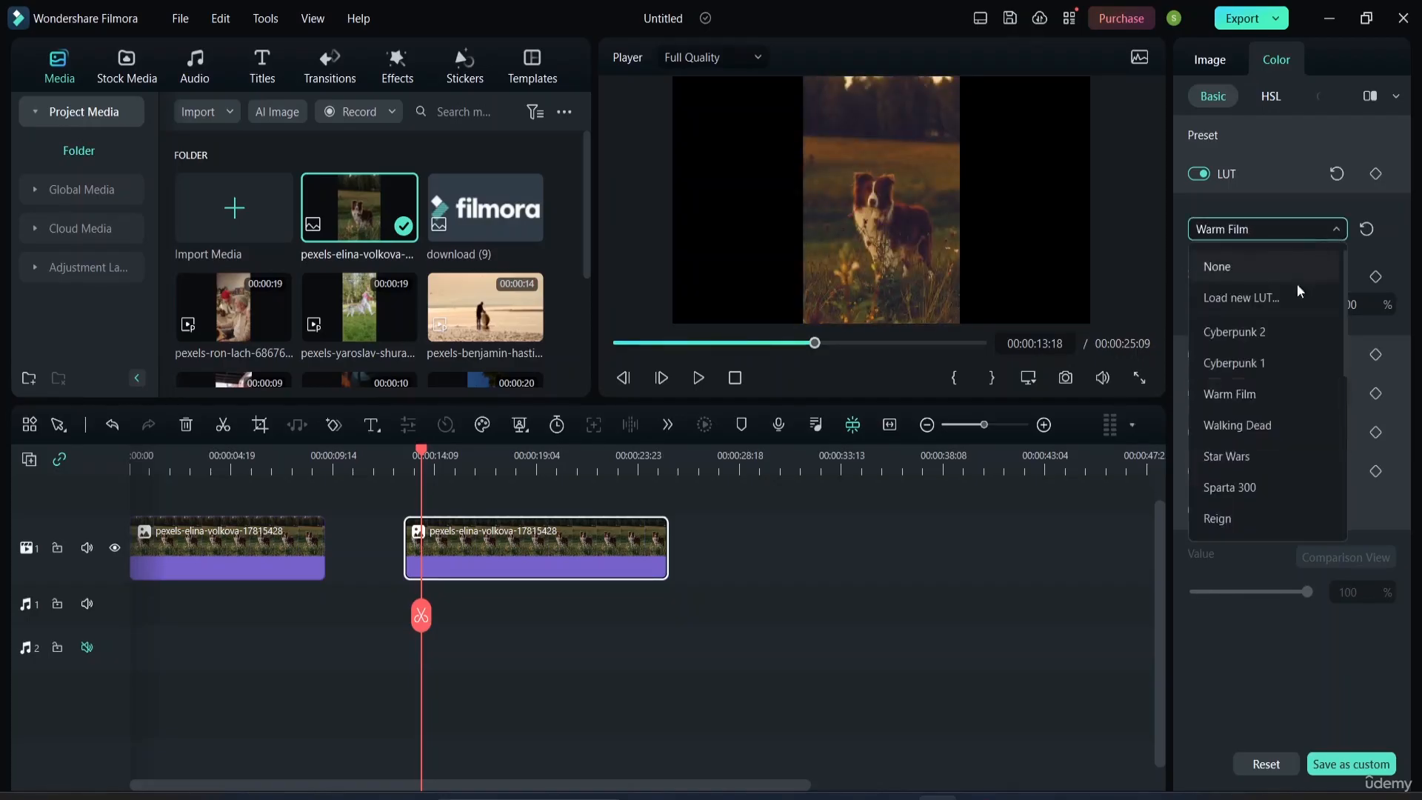
pyautogui.click(1228, 459)
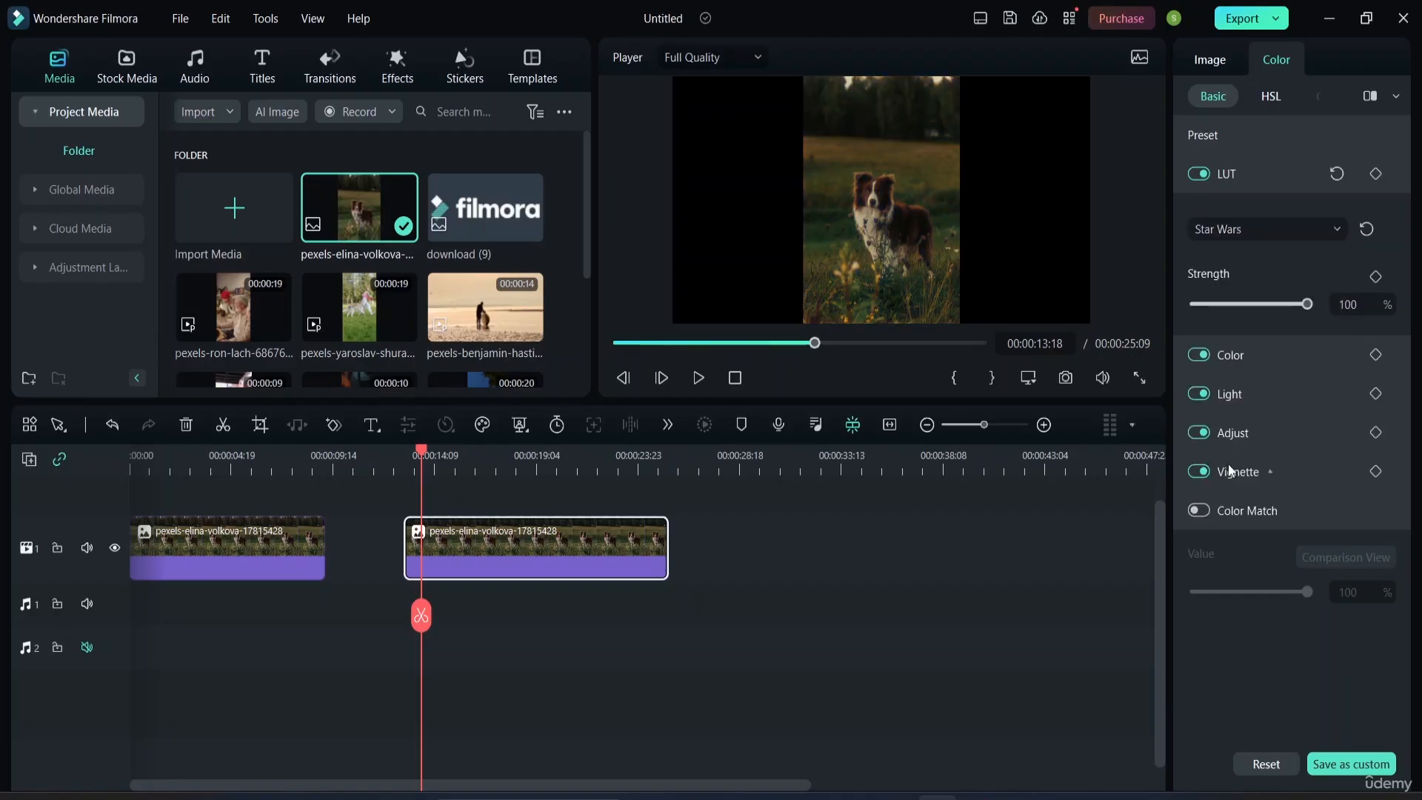
pyautogui.click(1302, 236)
pyautogui.scroll(-5, 1254, 446)
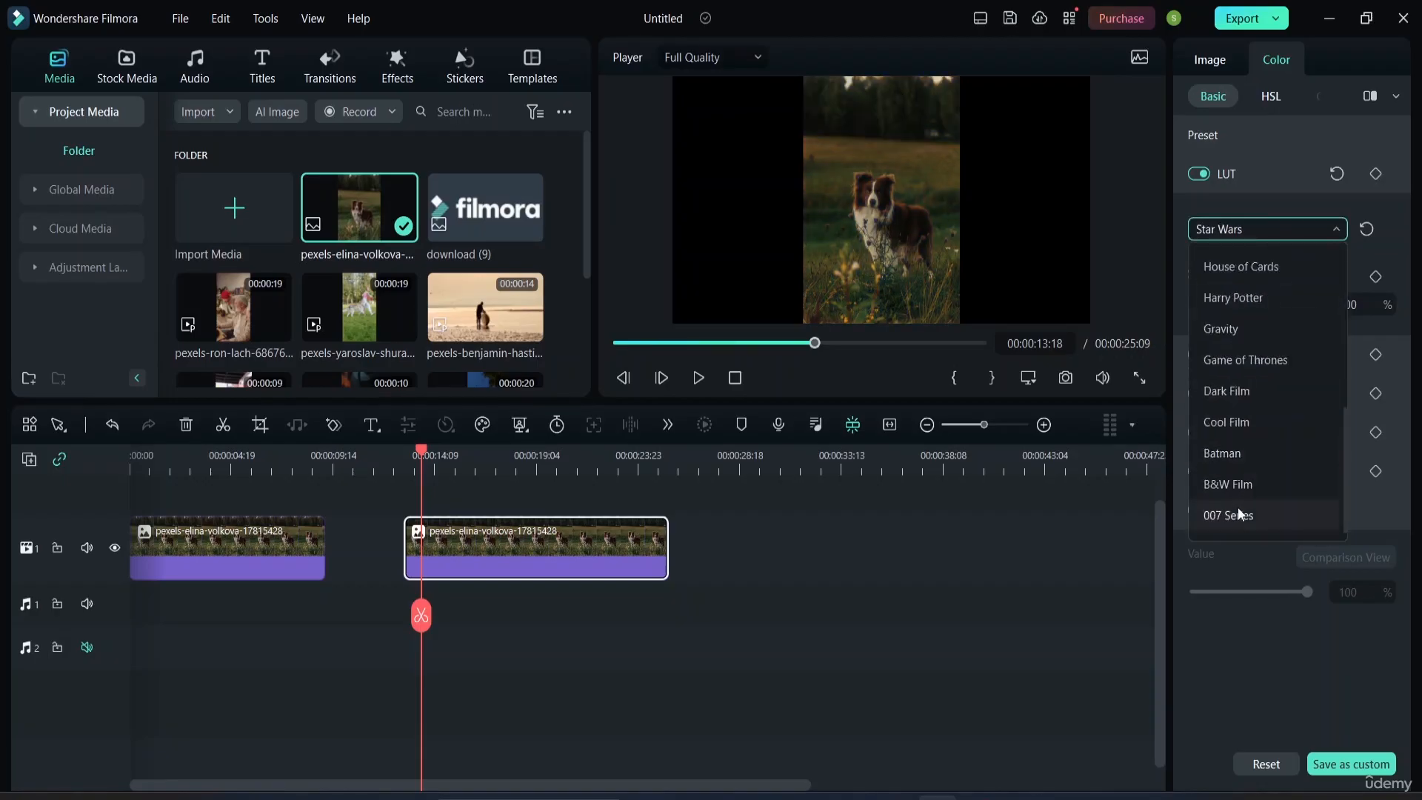
pyautogui.click(1234, 484)
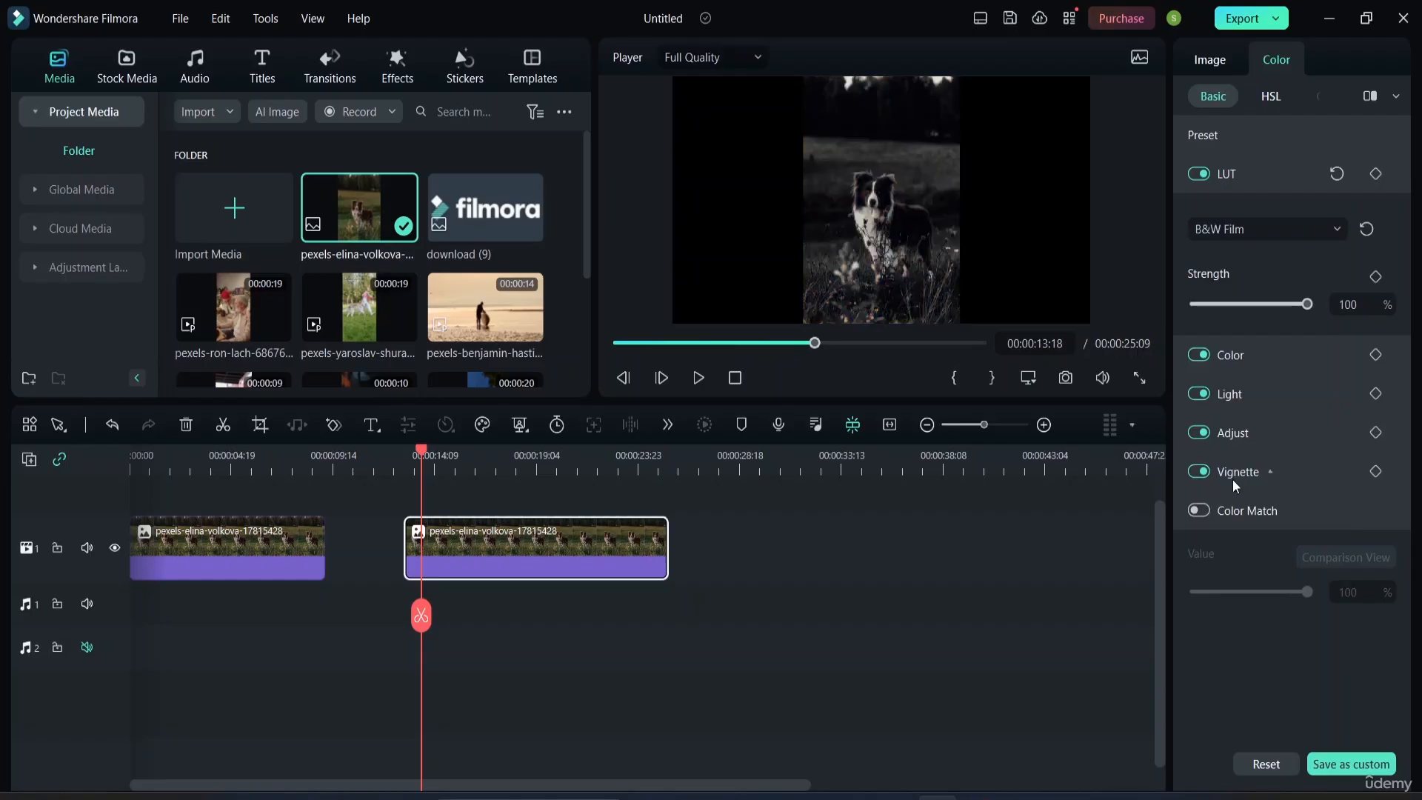
# Step: Apply the Dark Film LUT to the second clip at 19% strength and enlarge the preview area
pyautogui.click(1313, 231)
pyautogui.click(1239, 388)
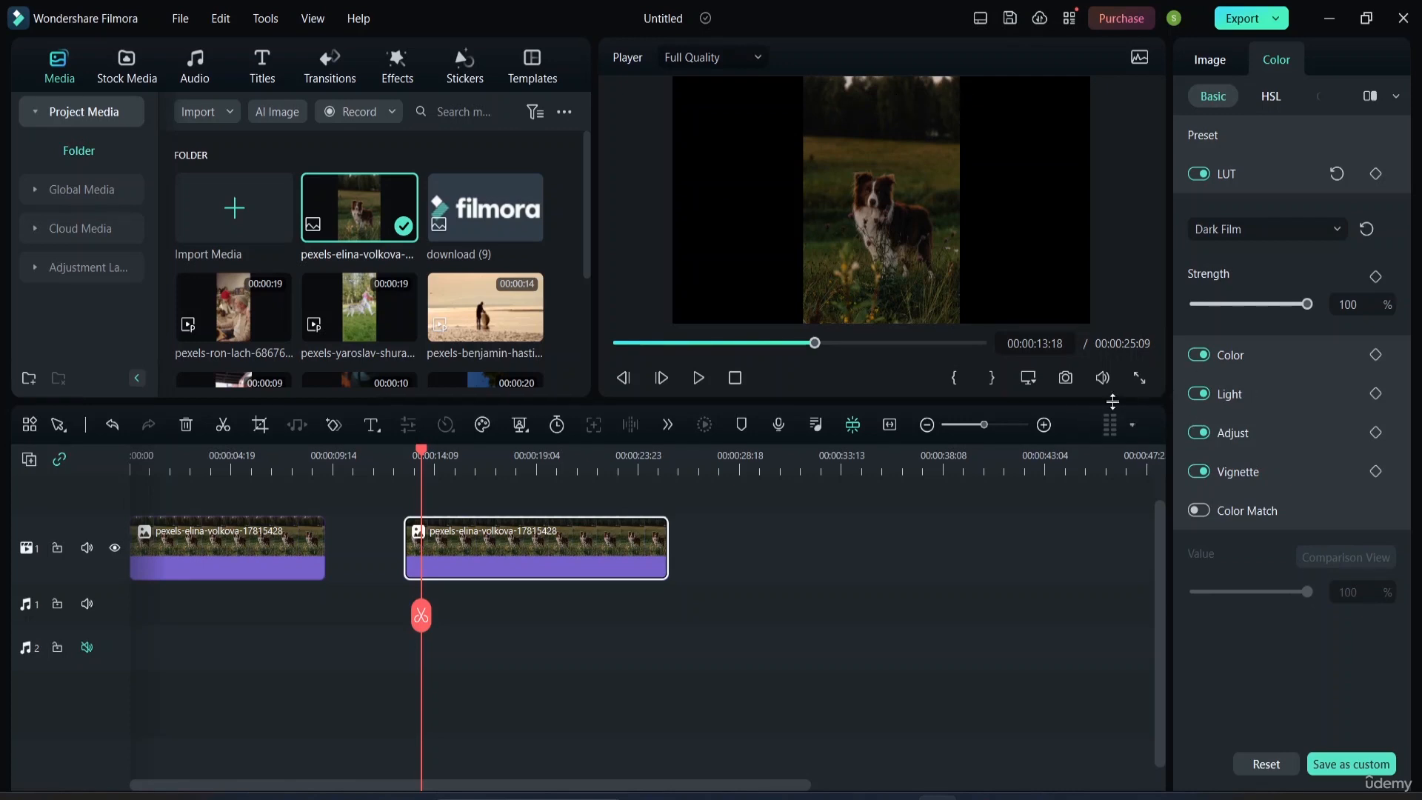
pyautogui.moveTo(1062, 399); pyautogui.dragTo(1030, 580)
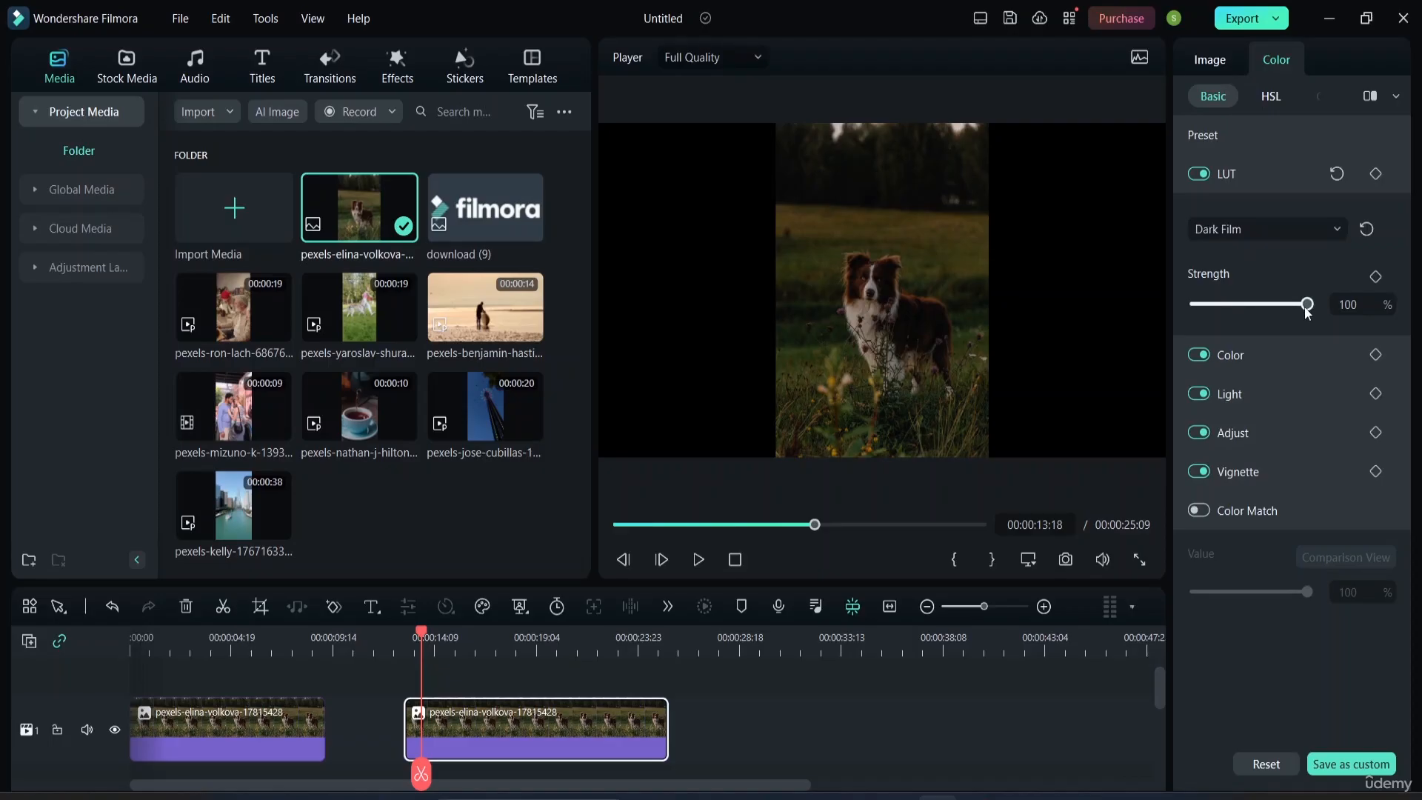
pyautogui.moveTo(1306, 310); pyautogui.dragTo(1215, 330)
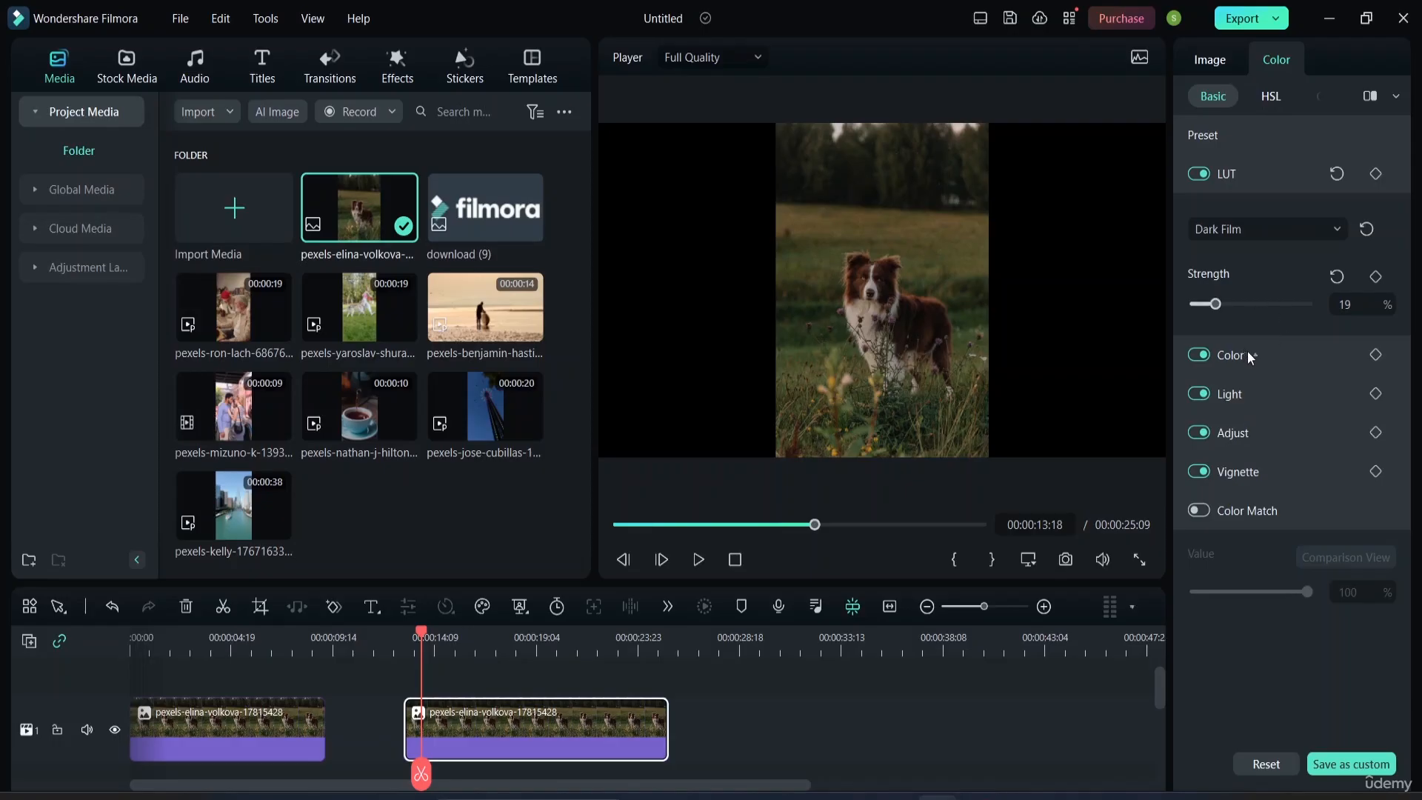
pyautogui.click(1247, 174)
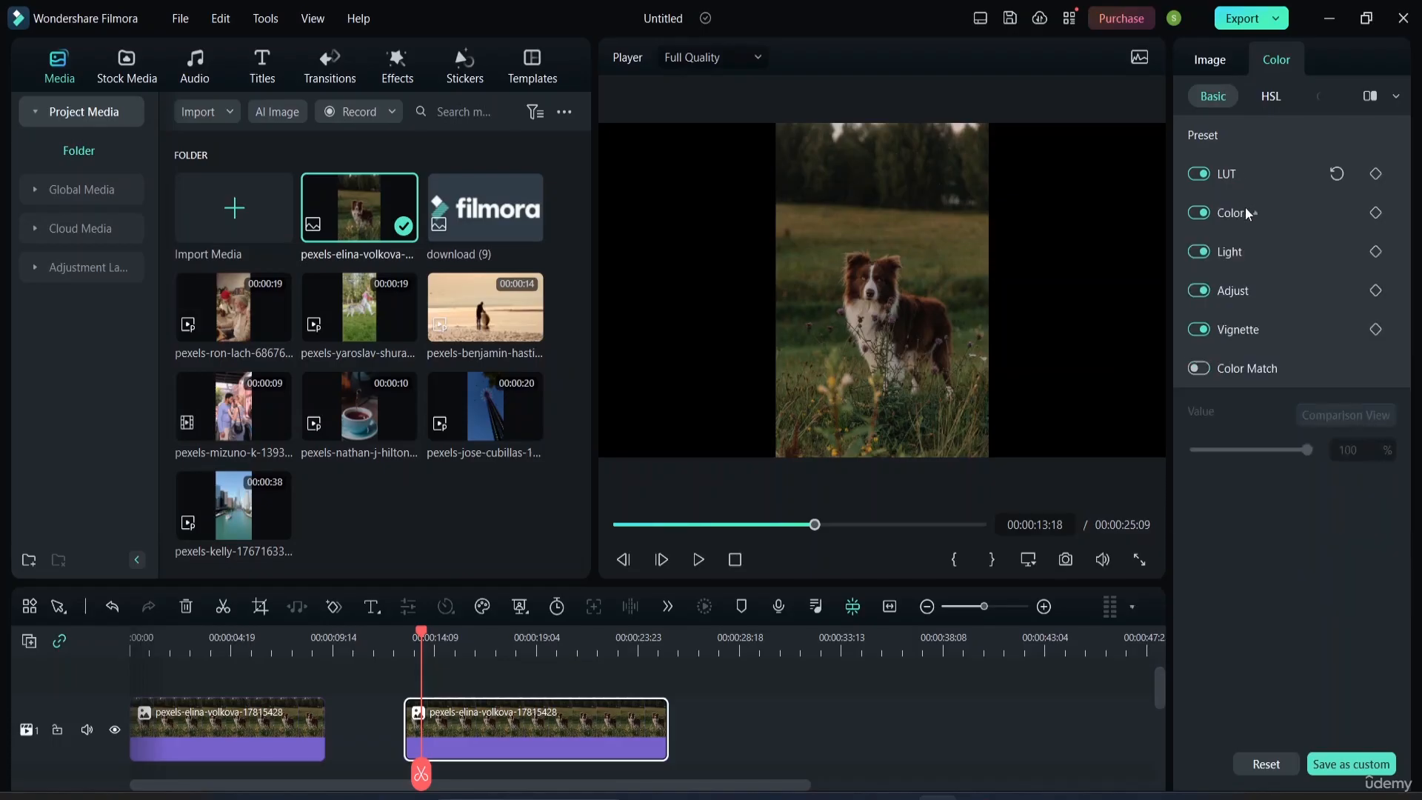
# Step: Try automatic white balance on the second clip and reset its temperature and tint to their defaults
pyautogui.click(1248, 213)
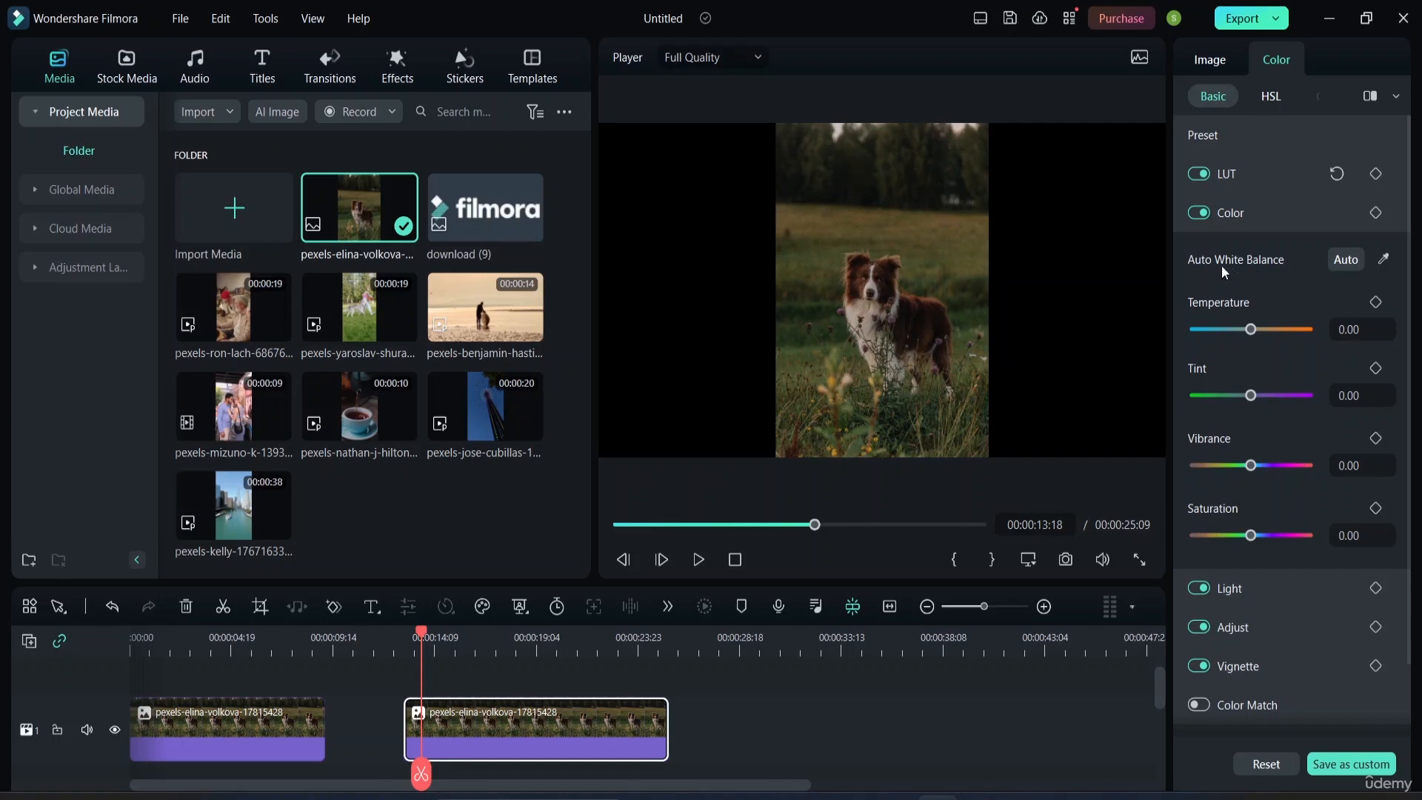
pyautogui.click(1345, 261)
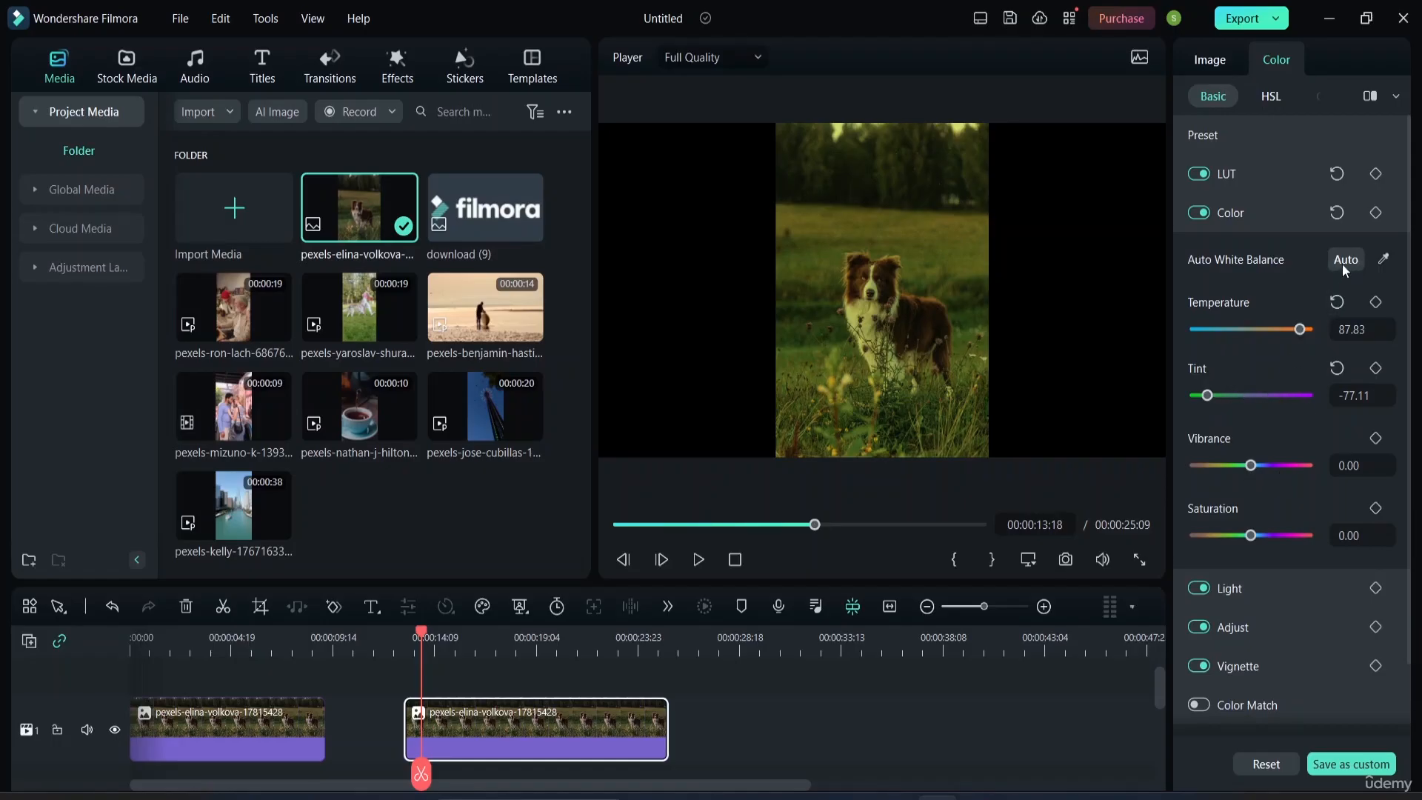
pyautogui.click(1336, 302)
pyautogui.click(1337, 368)
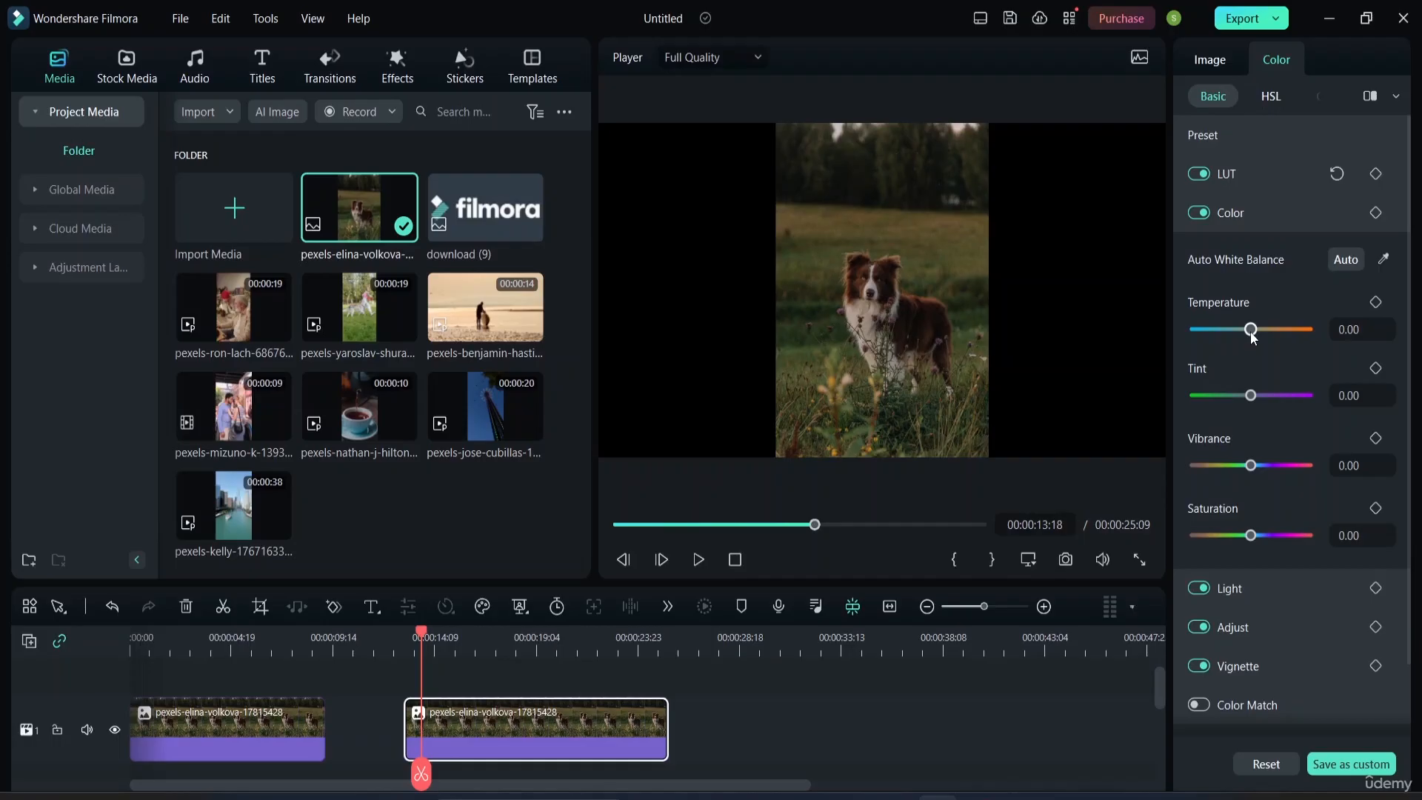
# Step: Set the clip's temperature to about 53.72, tint to -12.40, vibrance to -61.98 and saturation to 45.45
pyautogui.moveTo(1251, 332); pyautogui.dragTo(1286, 355)
pyautogui.moveTo(1250, 396)
pyautogui.mouseDown()
pyautogui.moveTo(1226, 396)
pyautogui.moveTo(1277, 402)
pyautogui.moveTo(1246, 406)
pyautogui.mouseUp()
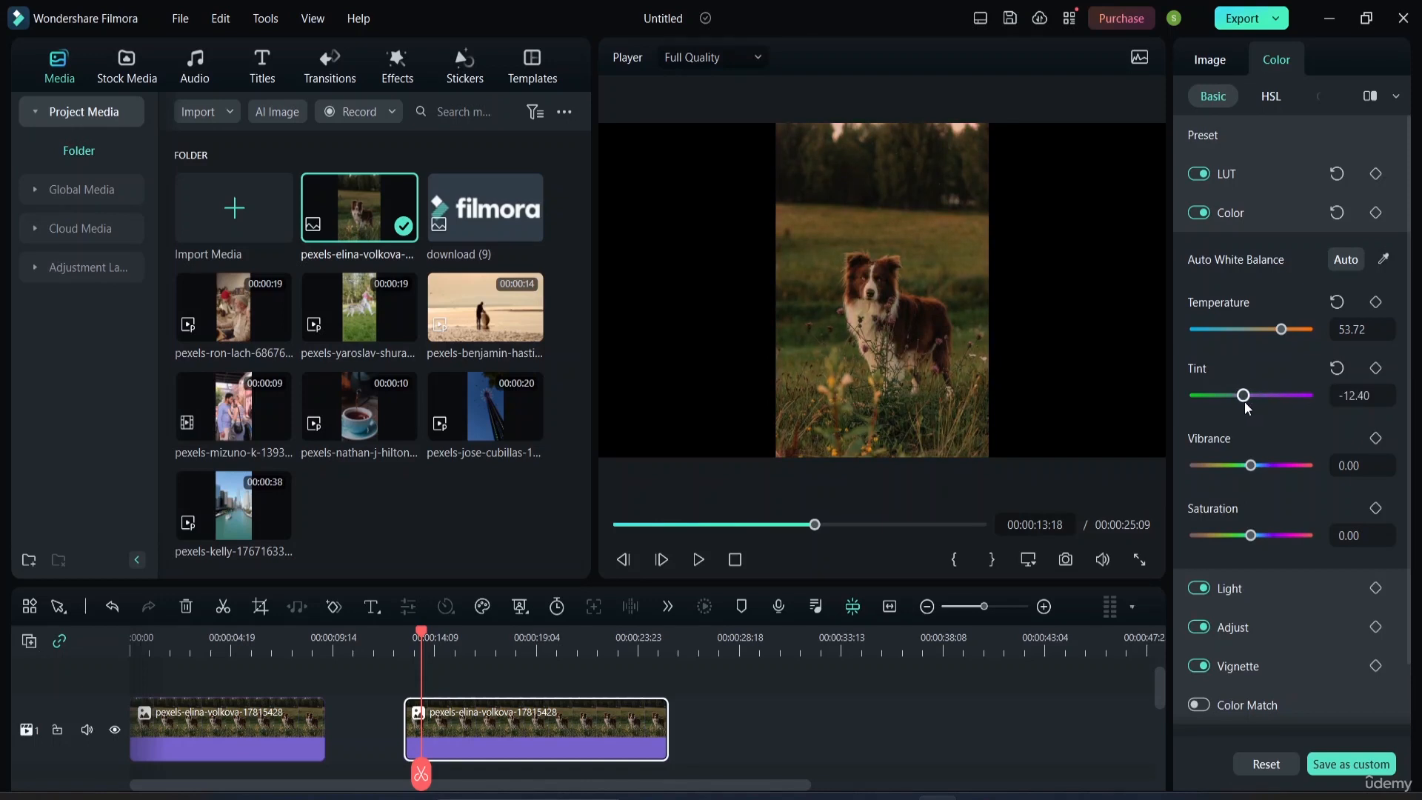
pyautogui.click(1251, 465)
pyautogui.moveTo(1251, 470); pyautogui.dragTo(1216, 484)
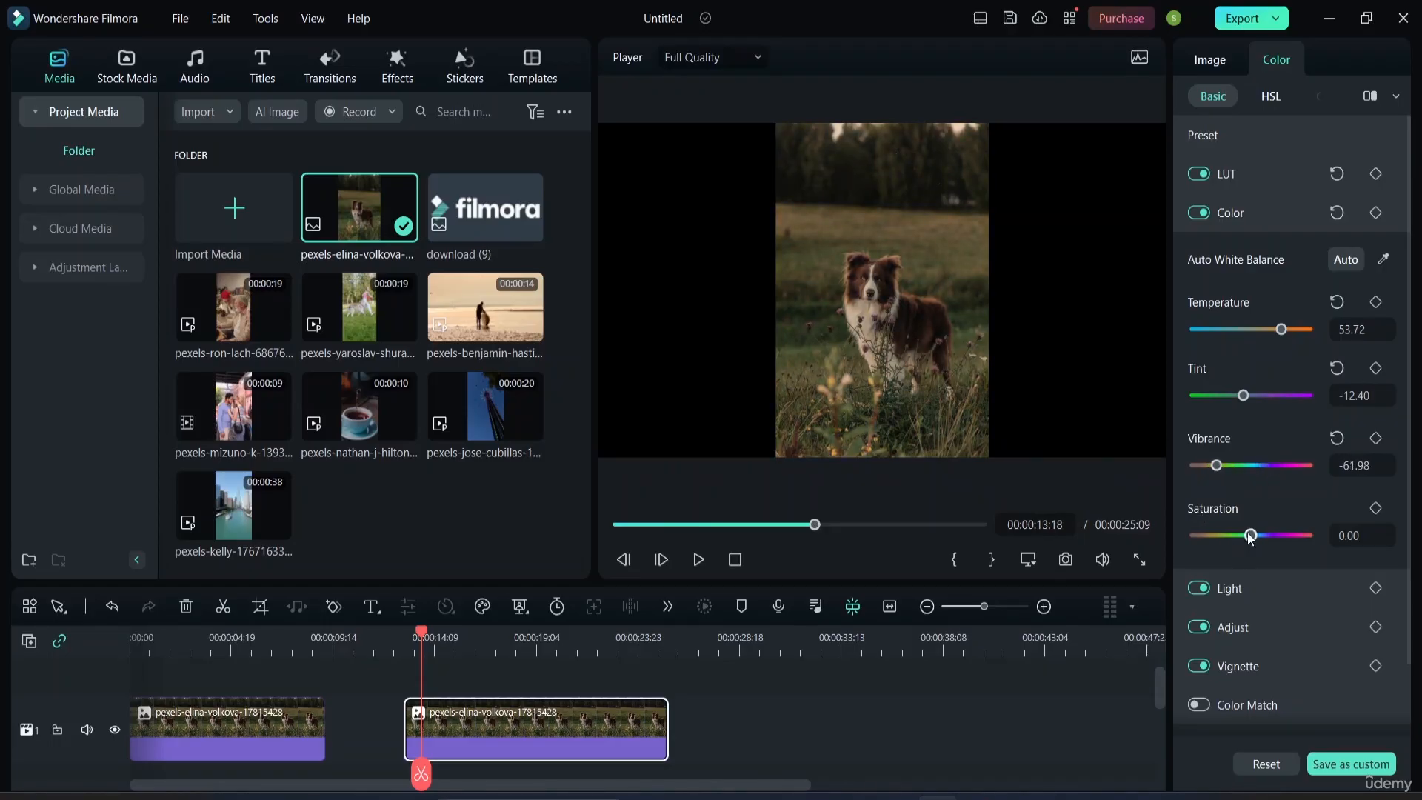
pyautogui.moveTo(1250, 538); pyautogui.dragTo(1277, 548)
# Step: Sample the white balance from the photo in the preview, and set the temperature to about 63.64
pyautogui.click(1382, 259)
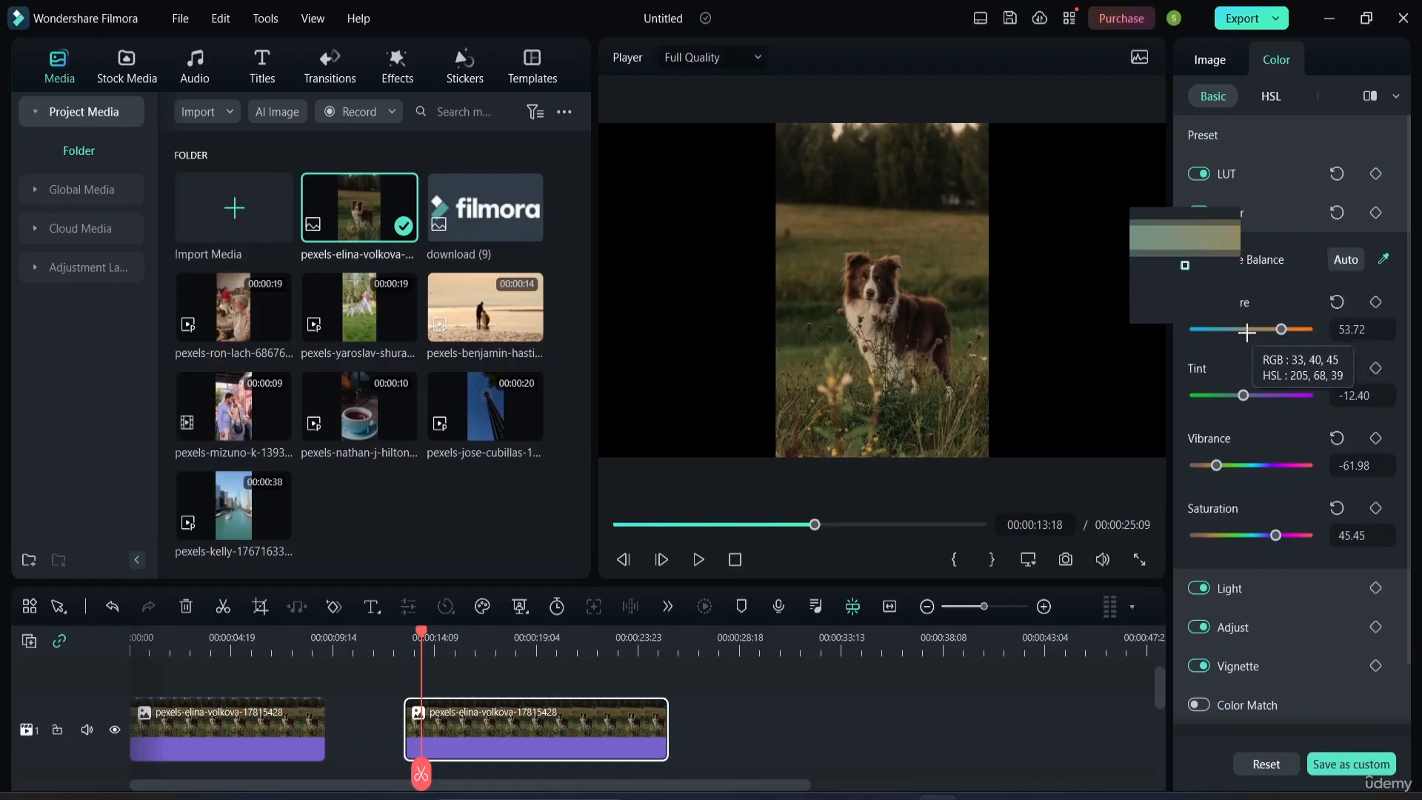
pyautogui.click(1297, 330)
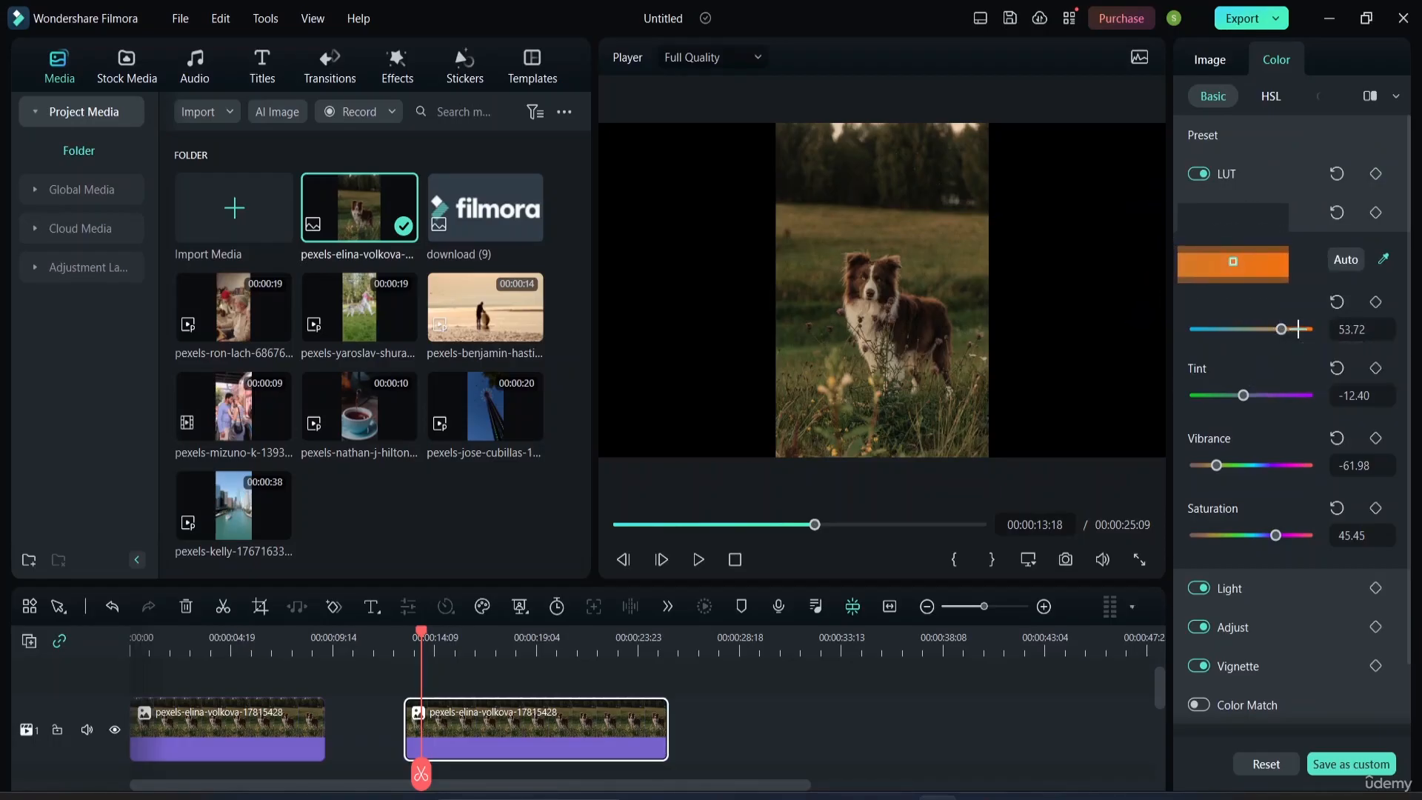
pyautogui.click(918, 234)
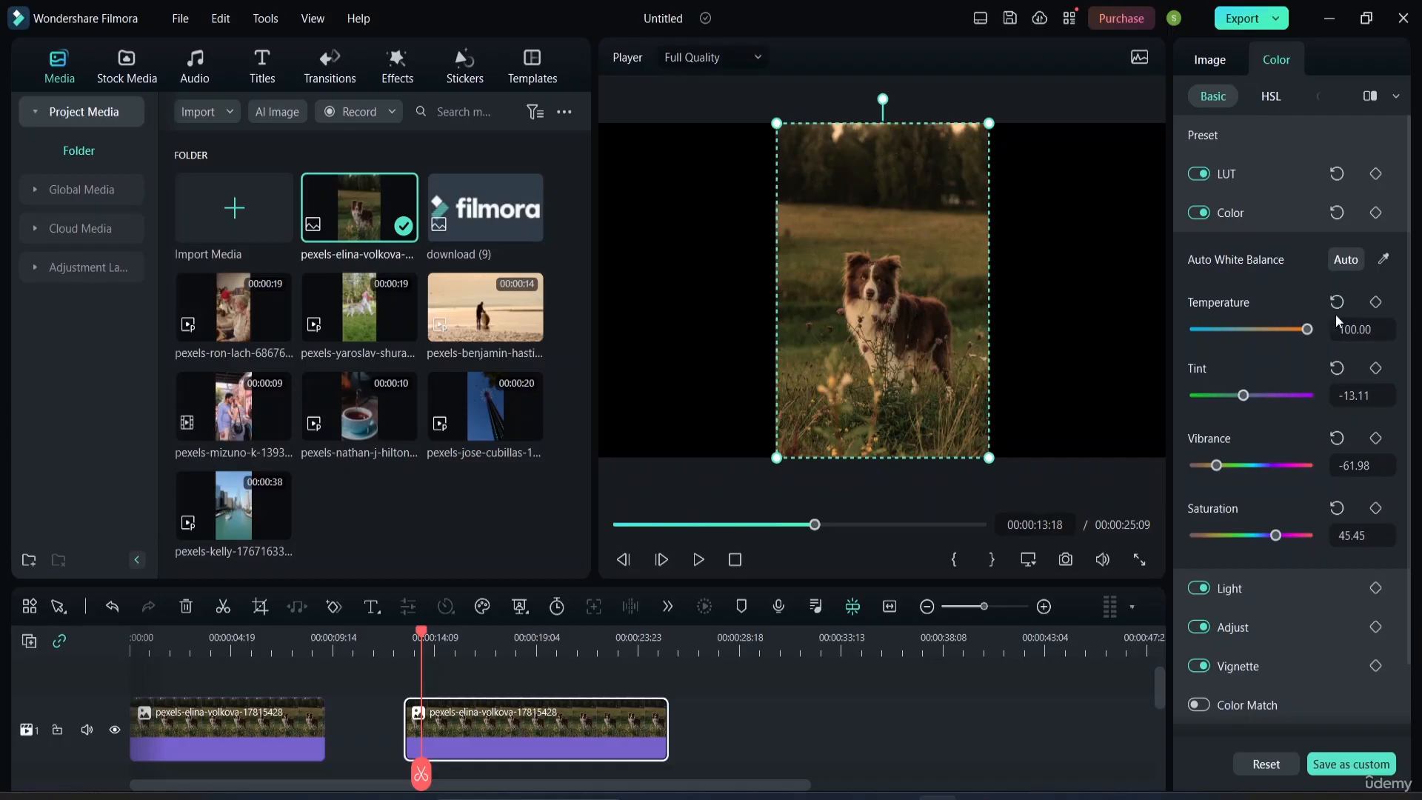
pyautogui.moveTo(1307, 332); pyautogui.dragTo(1286, 337)
pyautogui.scroll(-3, 1245, 593)
pyautogui.scroll(3, 1271, 252)
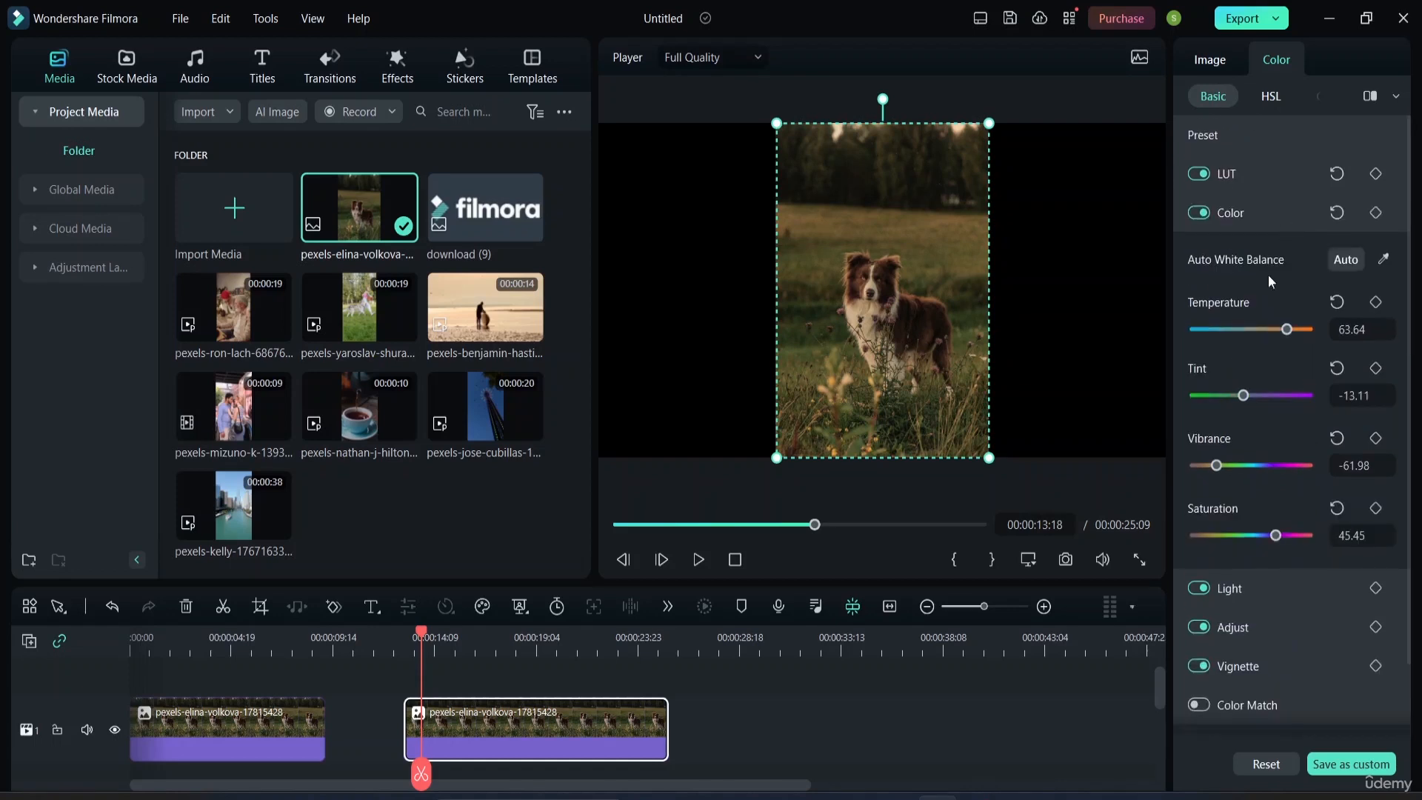
pyautogui.click(1251, 213)
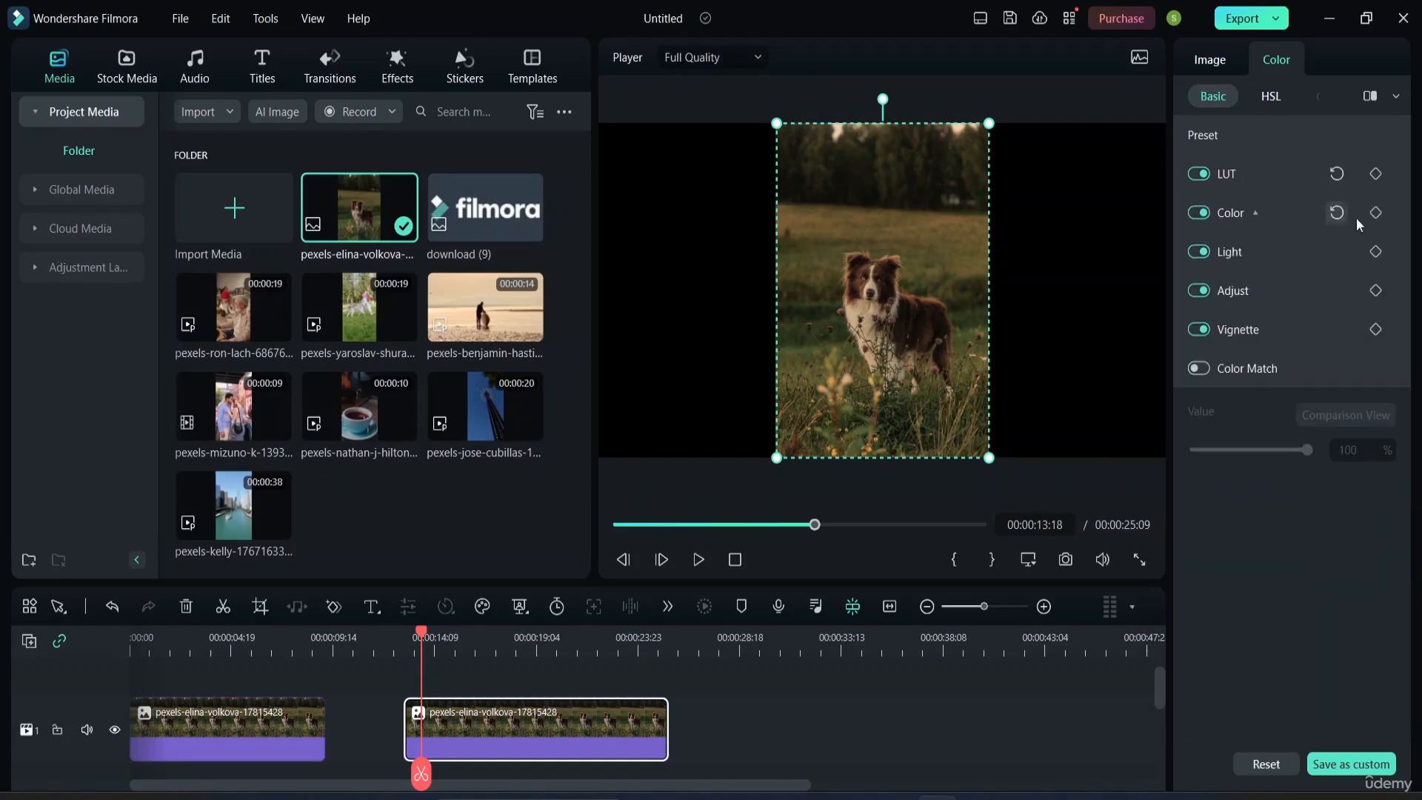
# Step: Set the second clip's light exposure to about 47.11 and its brightness to about -44.54
pyautogui.click(1250, 254)
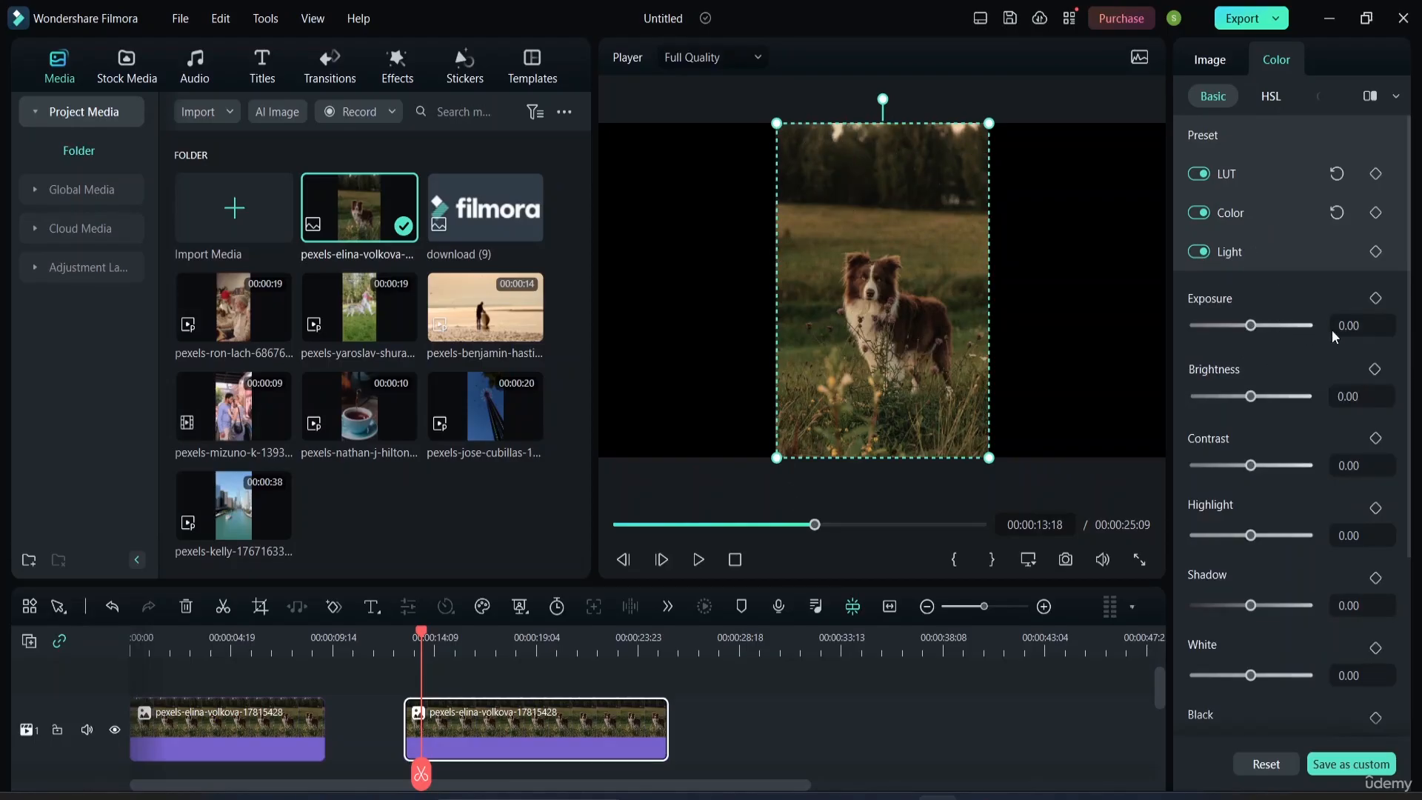
pyautogui.moveTo(1251, 326); pyautogui.dragTo(1190, 339)
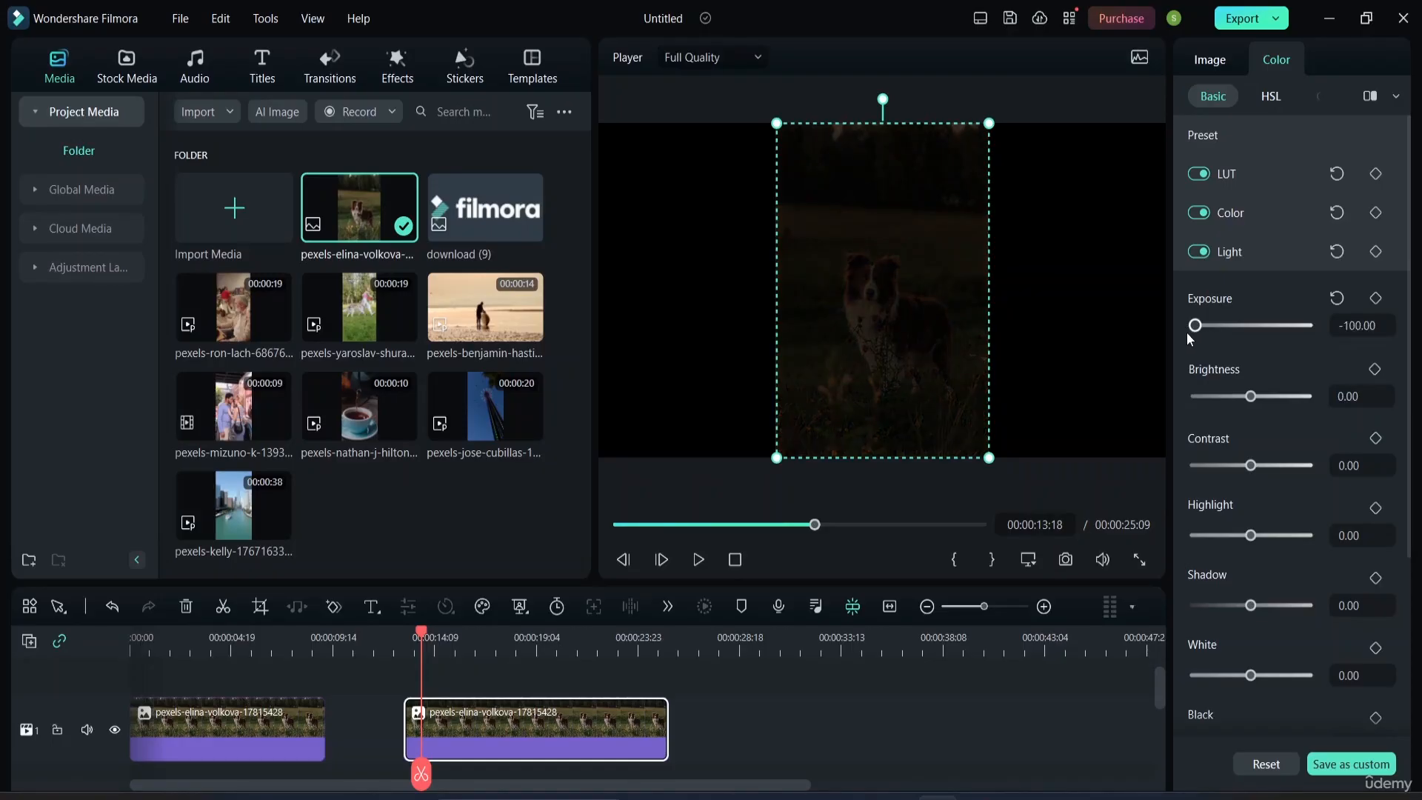
pyautogui.moveTo(1187, 332); pyautogui.dragTo(1277, 350)
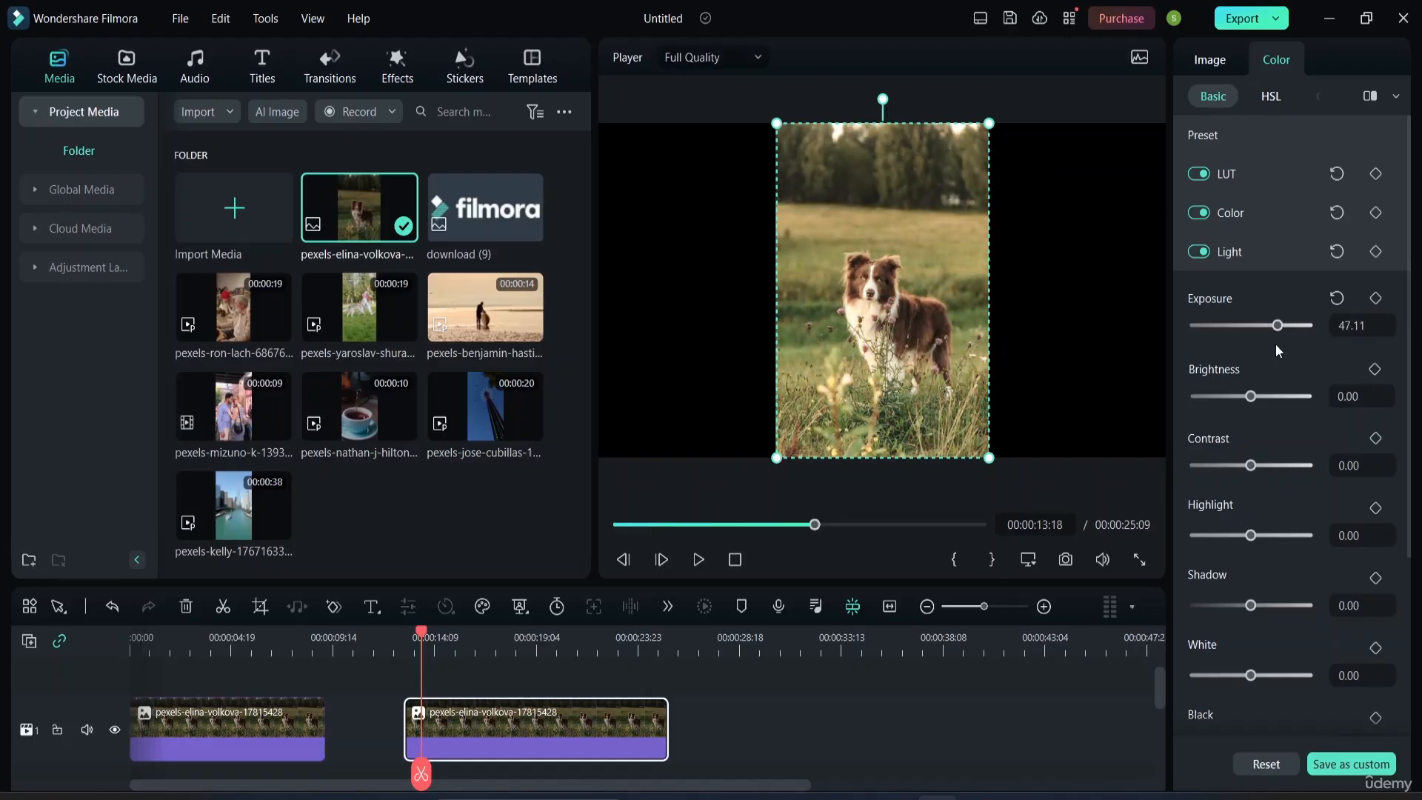
pyautogui.moveTo(1250, 396); pyautogui.dragTo(1226, 402)
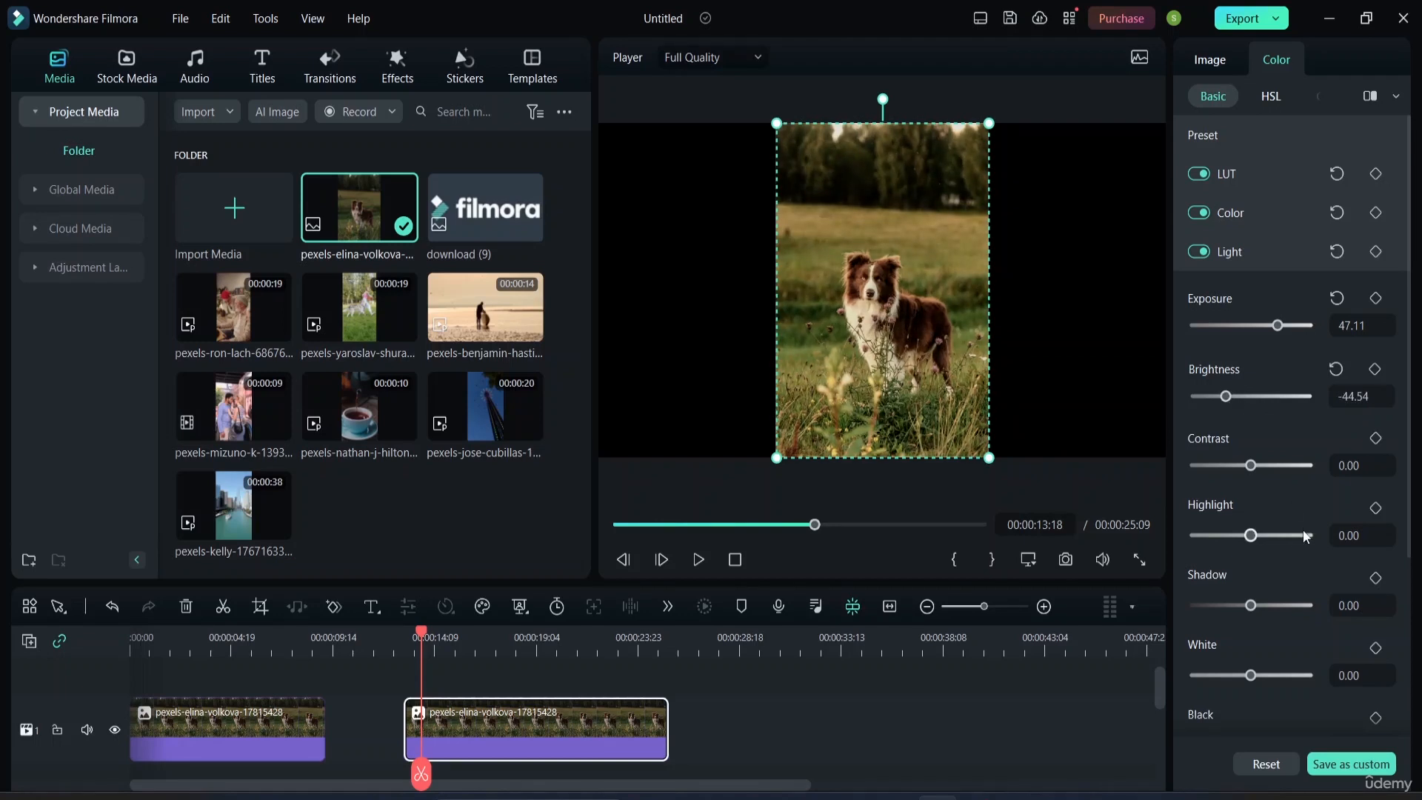
# Step: Set the clip's contrast to about 14.05 and its highlight to about 25.62
pyautogui.moveTo(1250, 465); pyautogui.dragTo(1246, 496)
pyautogui.moveTo(1235, 469); pyautogui.dragTo(1260, 479)
pyautogui.moveTo(1250, 533)
pyautogui.mouseDown()
pyautogui.moveTo(1204, 537)
pyautogui.moveTo(1252, 543)
pyautogui.mouseUp()
pyautogui.moveTo(1248, 535); pyautogui.dragTo(1267, 538)
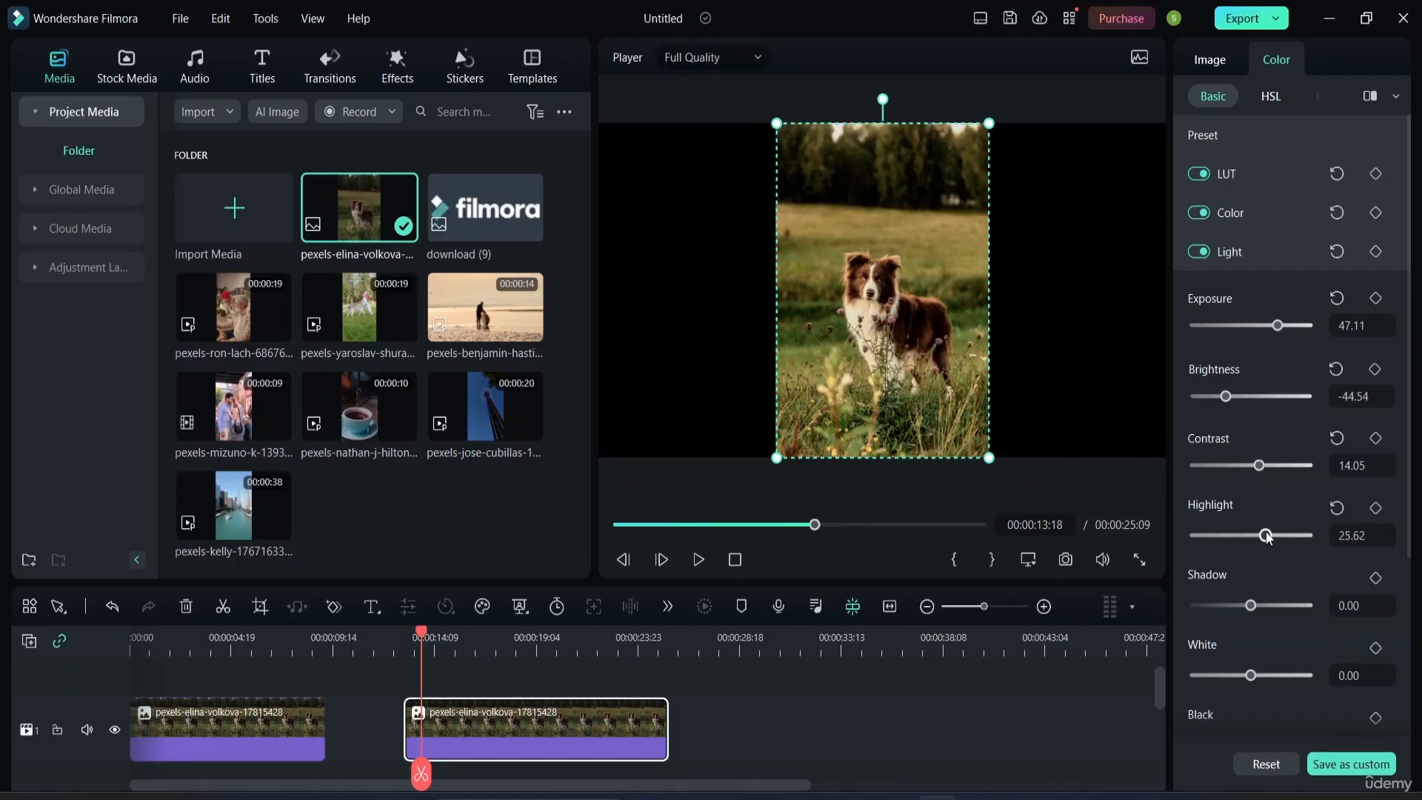
# Step: Set the clip's shadow to about -9.09, white to about 20.66 and black to about -28.93
pyautogui.moveTo(1245, 608)
pyautogui.mouseDown()
pyautogui.moveTo(1223, 607)
pyautogui.moveTo(1248, 614)
pyautogui.mouseUp()
pyautogui.scroll(-2, 1250, 672)
pyautogui.moveTo(1250, 560); pyautogui.dragTo(1263, 585)
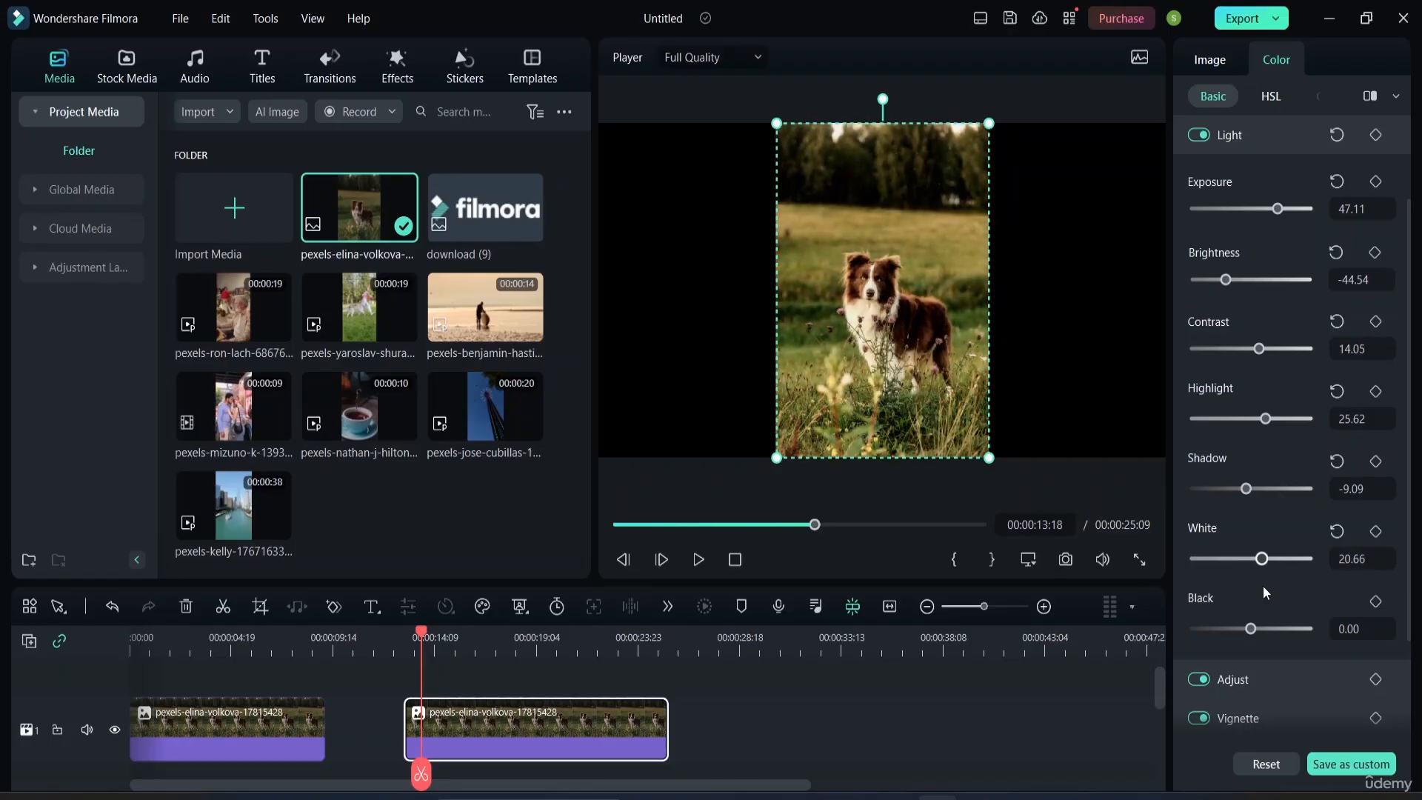
pyautogui.moveTo(1255, 635)
pyautogui.mouseDown()
pyautogui.moveTo(1176, 638)
pyautogui.moveTo(1243, 642)
pyautogui.mouseUp()
pyautogui.moveTo(1244, 637)
pyautogui.mouseDown()
pyautogui.moveTo(1278, 641)
pyautogui.moveTo(1194, 664)
pyautogui.moveTo(1234, 655)
pyautogui.mouseUp()
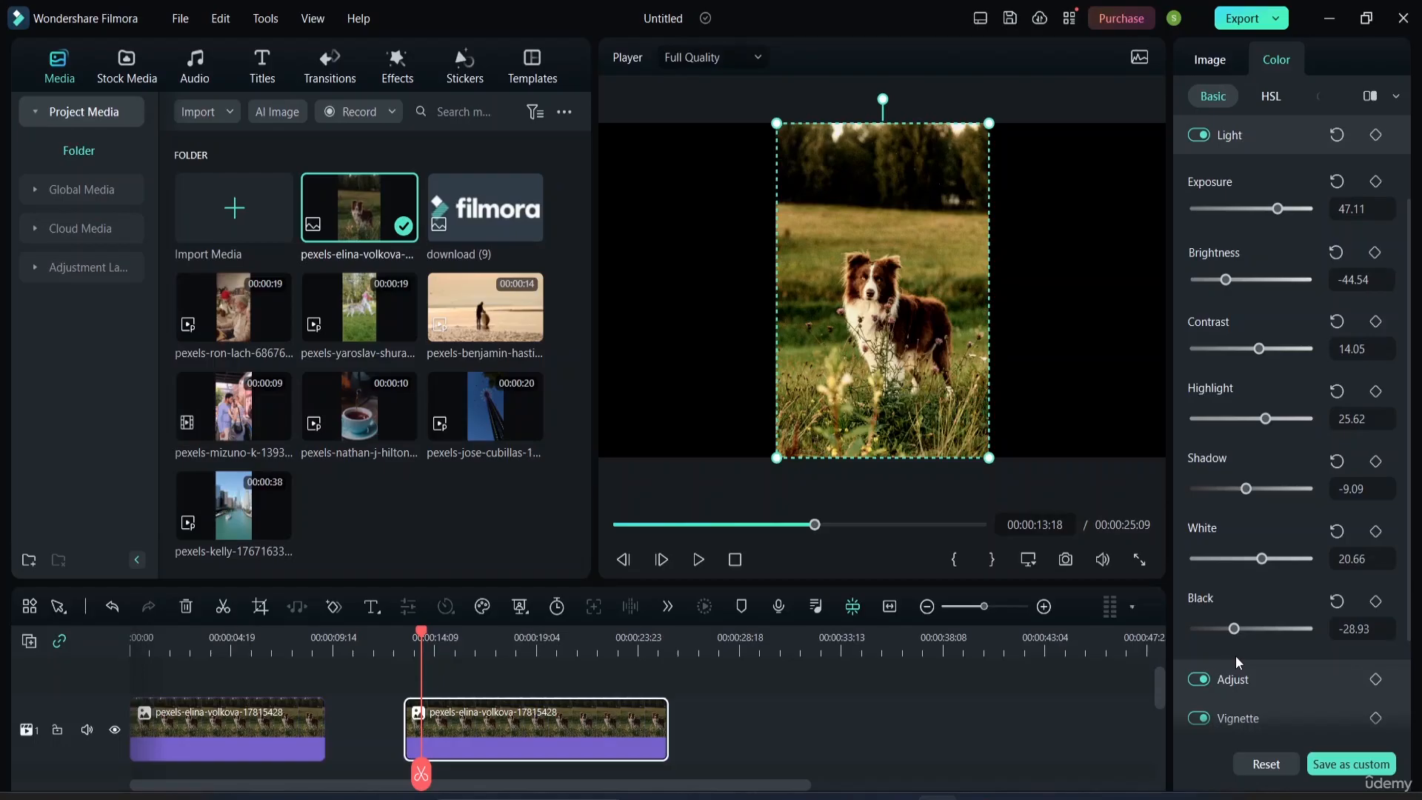
# Step: Sharpen the second clip to about 32.23 in its Adjust settings
pyautogui.scroll(-2, 1236, 585)
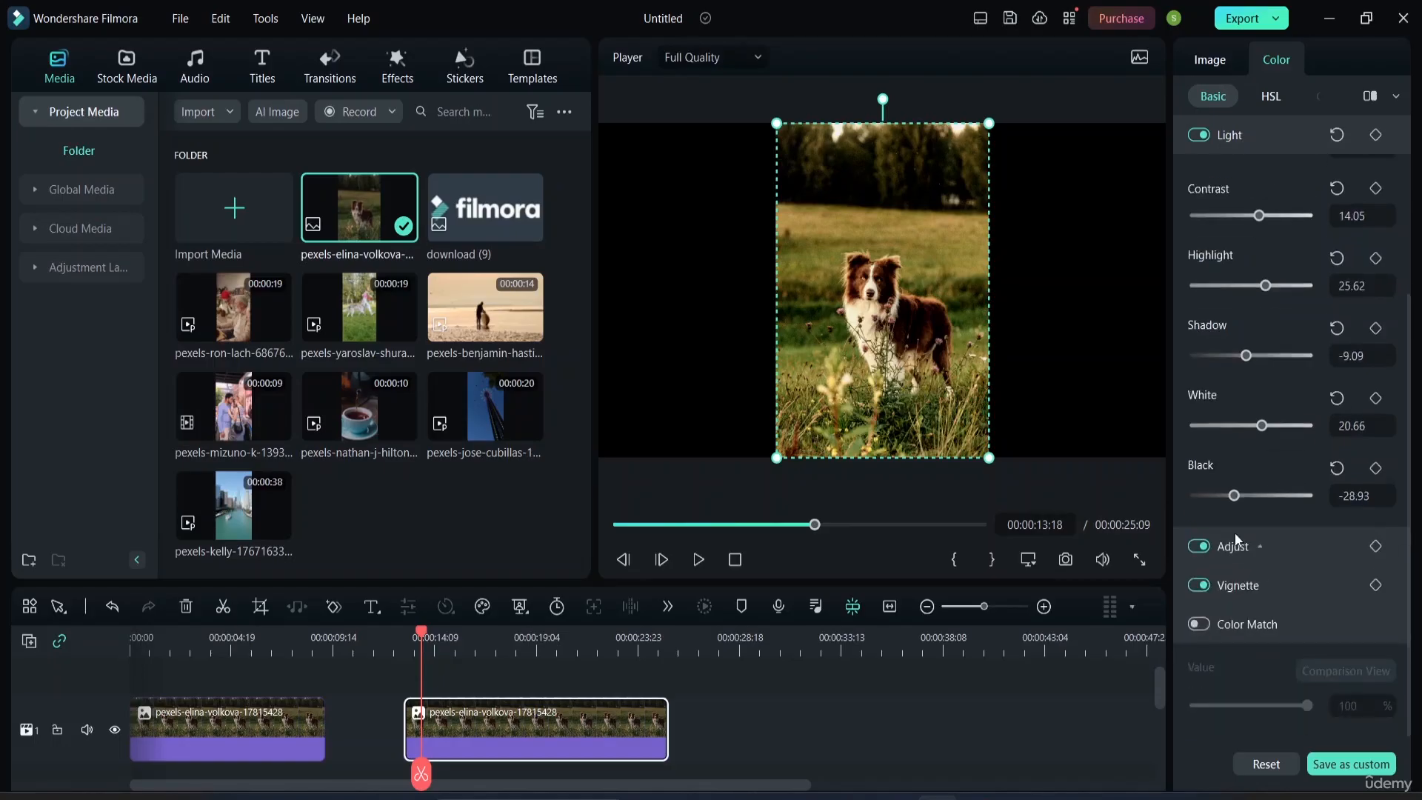
pyautogui.scroll(3, 1251, 526)
pyautogui.scroll(1, 1268, 307)
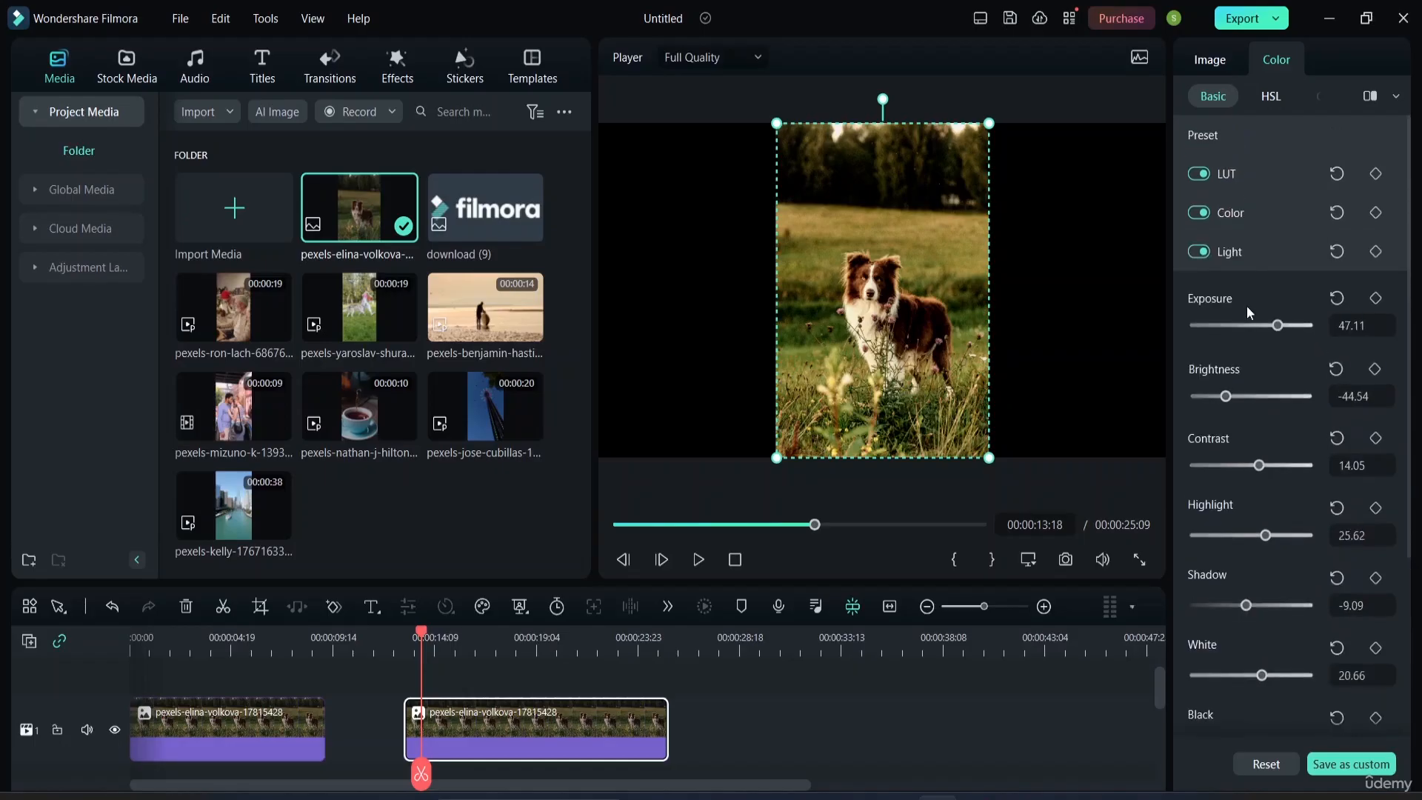
pyautogui.click(1250, 251)
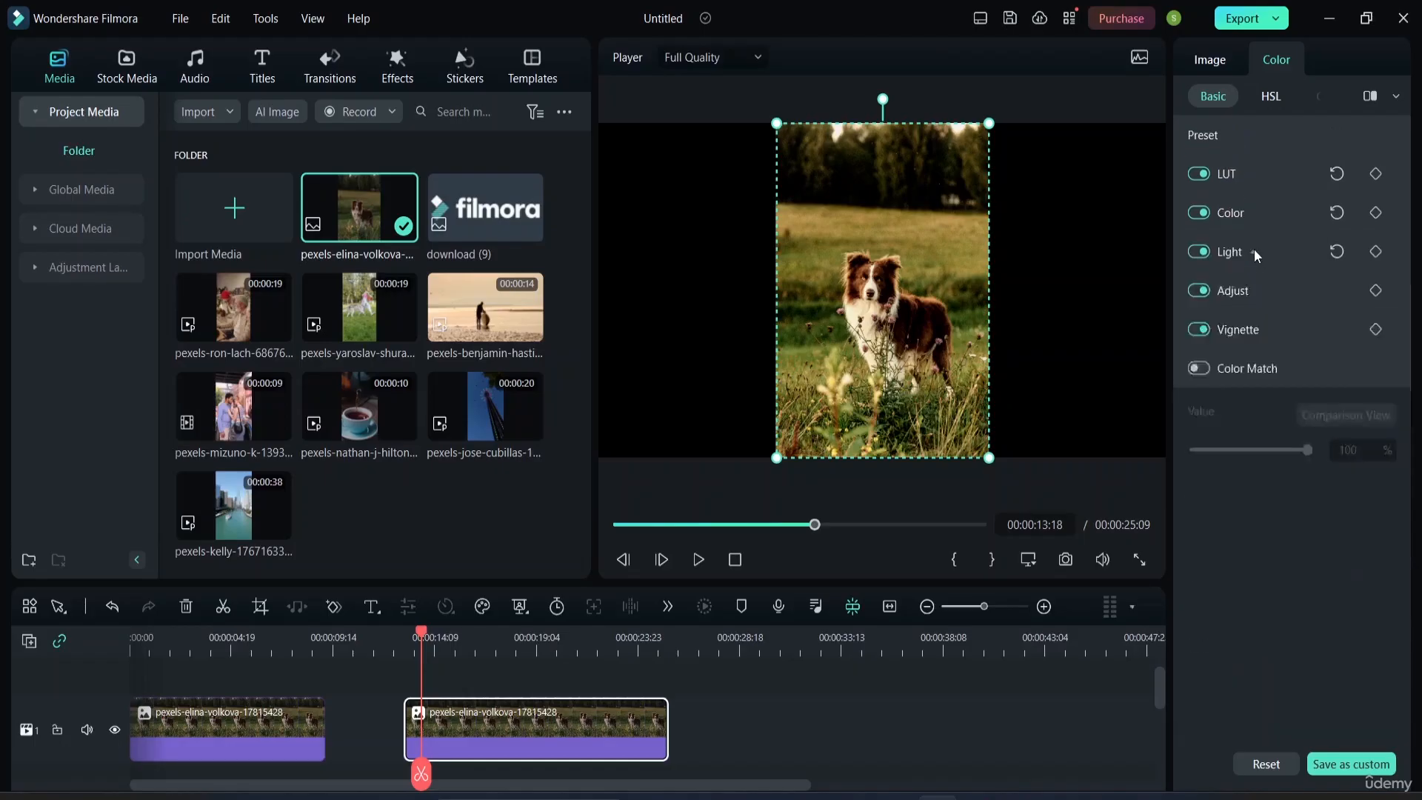
pyautogui.click(1256, 290)
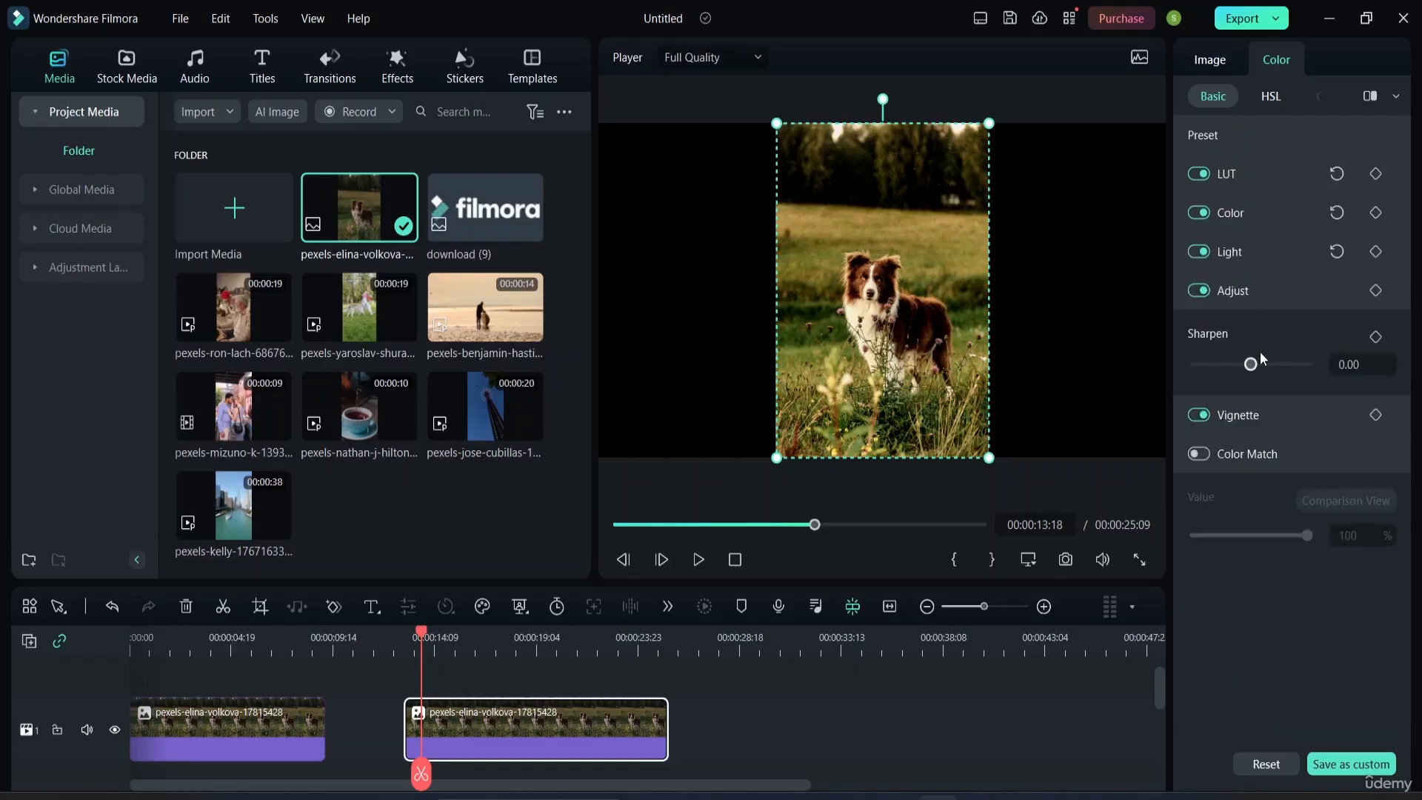
pyautogui.moveTo(1251, 367)
pyautogui.mouseDown()
pyautogui.moveTo(1207, 377)
pyautogui.moveTo(1270, 375)
pyautogui.mouseUp()
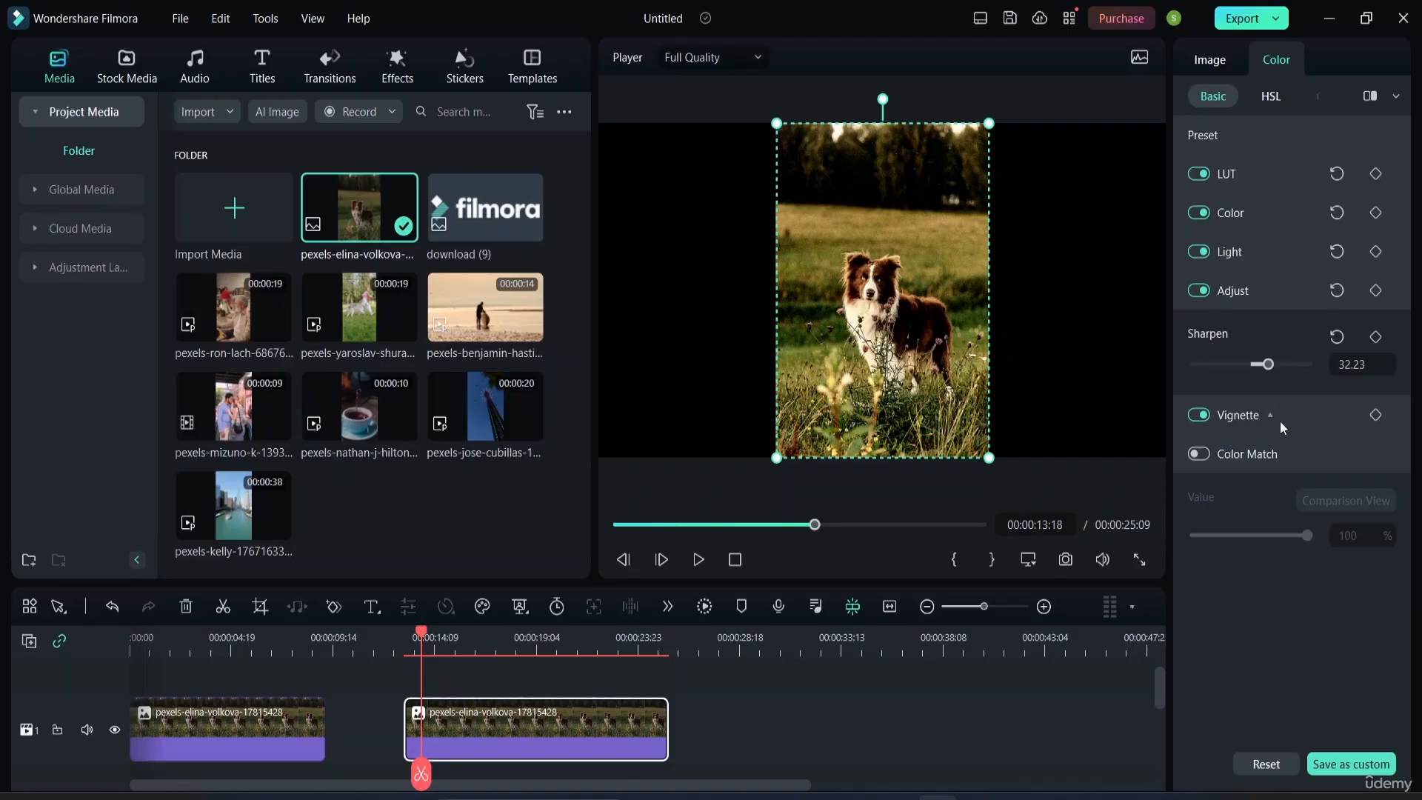
# Step: Try a vignette amount of -100 on the second clip and check the edges in the deselected preview
pyautogui.click(1242, 415)
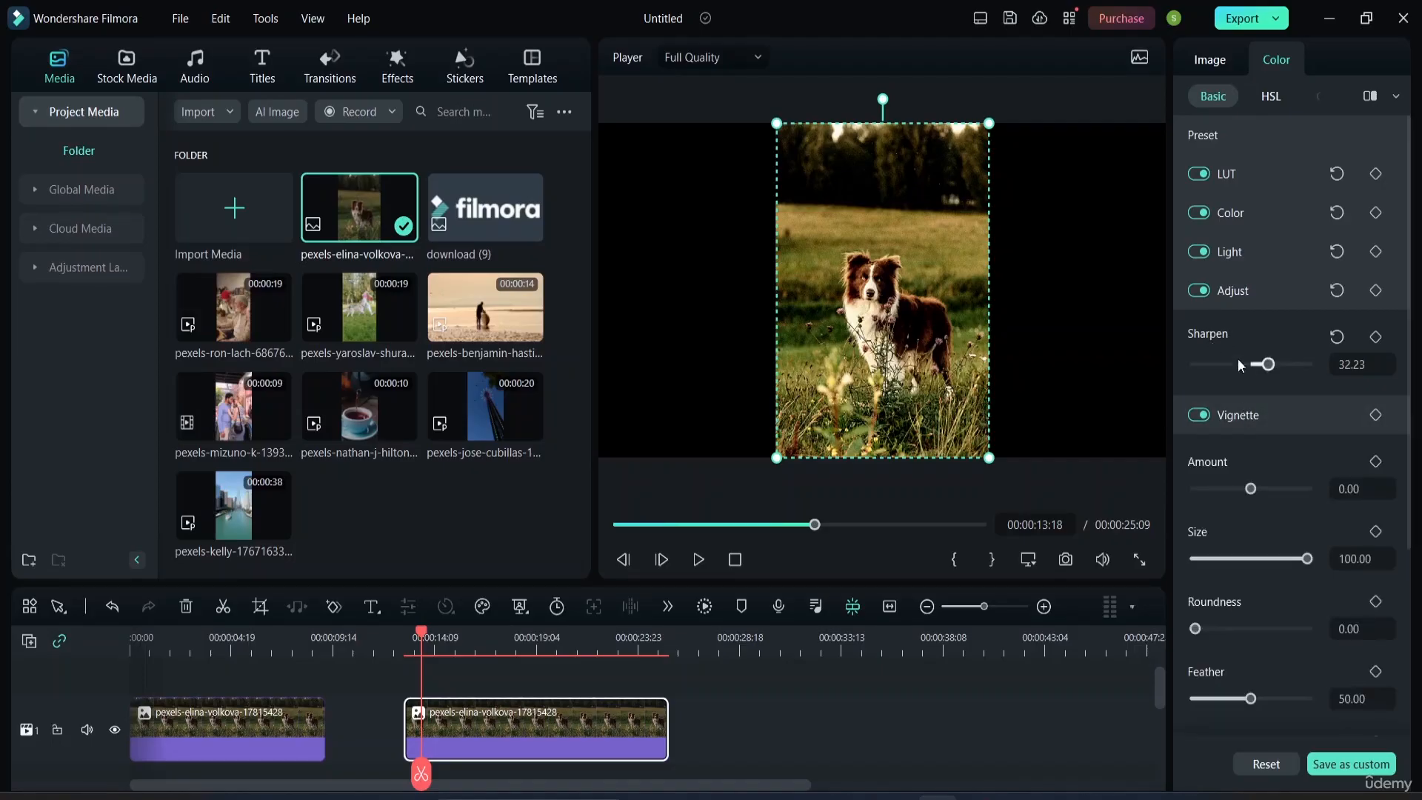
pyautogui.click(1249, 287)
pyautogui.scroll(-1, 1266, 416)
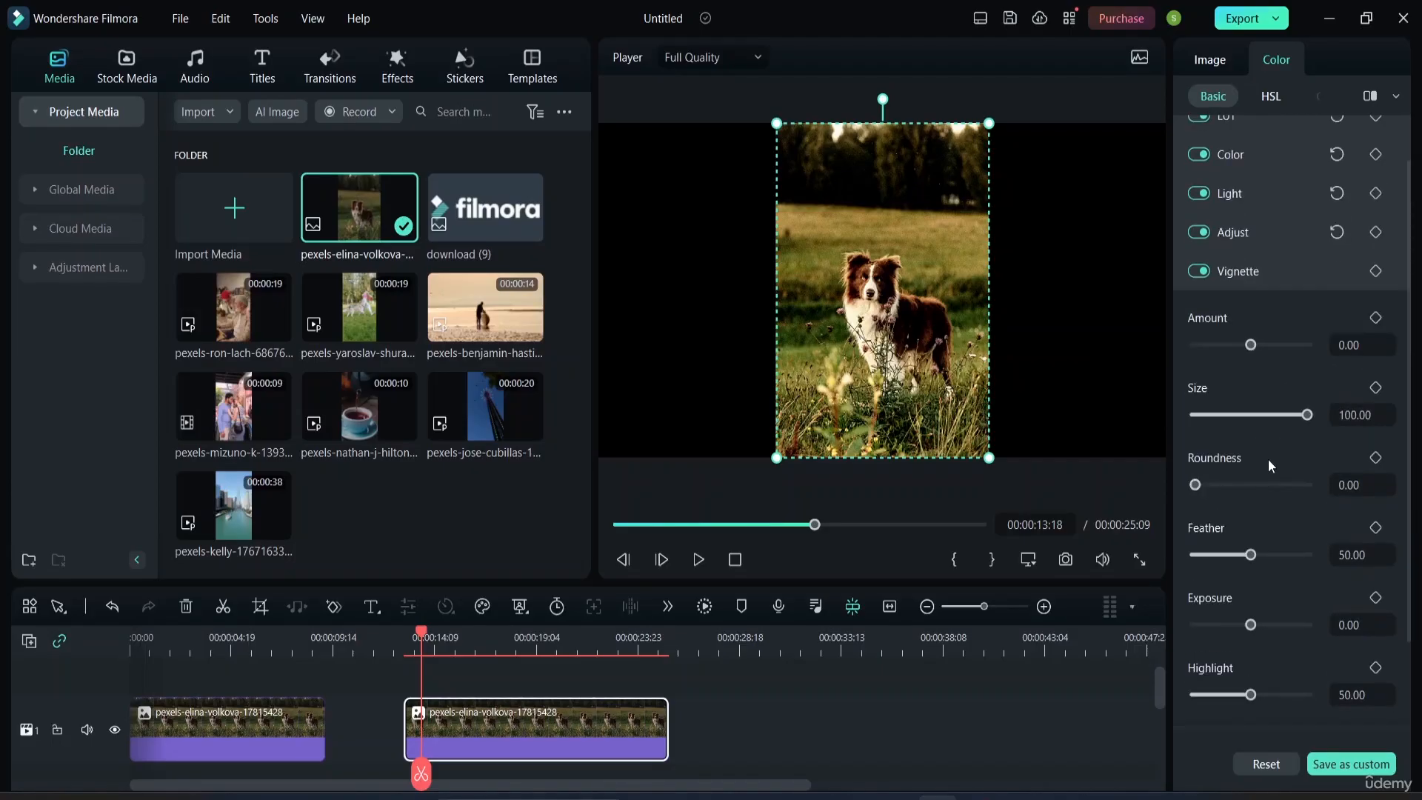
pyautogui.scroll(-1, 1268, 466)
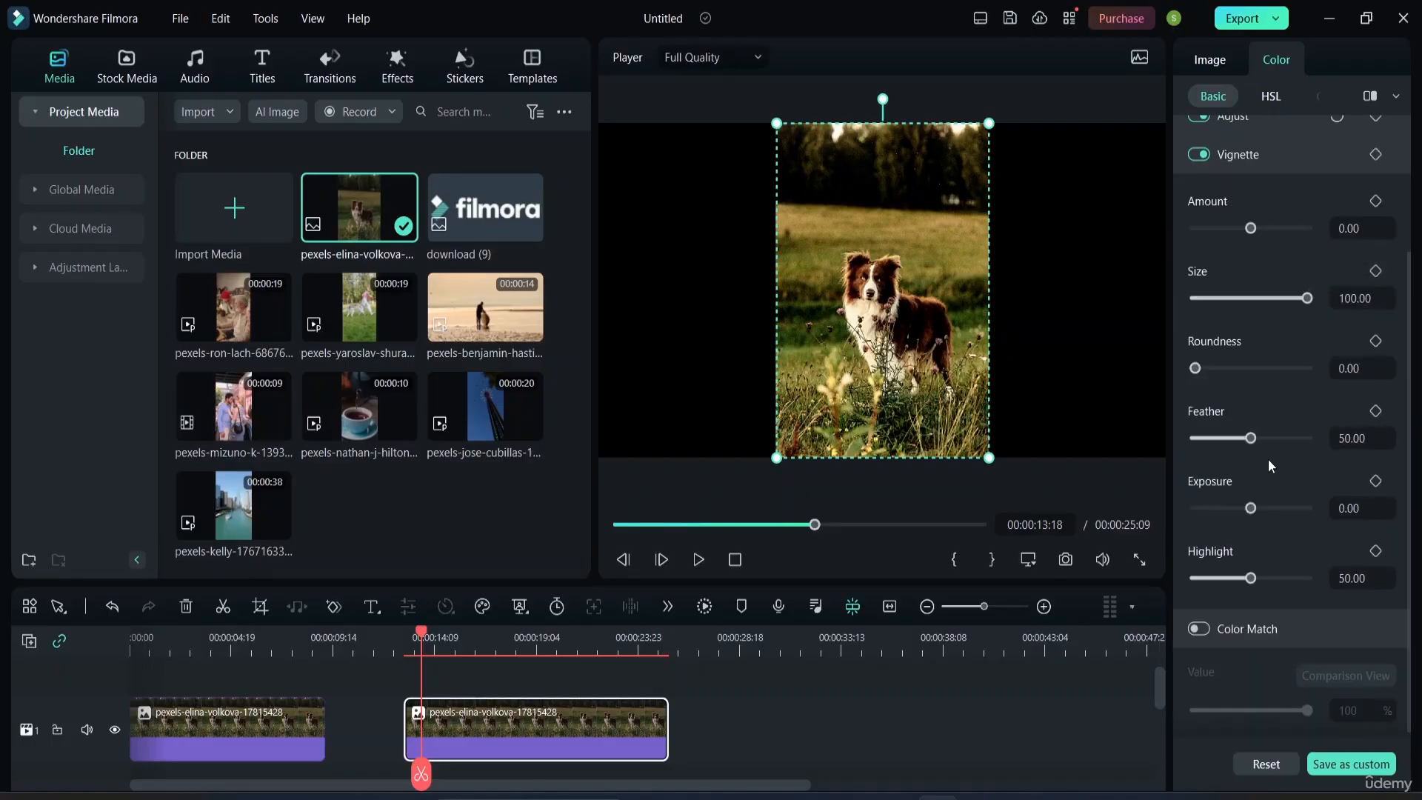
pyautogui.moveTo(1257, 222); pyautogui.dragTo(1222, 235)
pyautogui.moveTo(1199, 242)
pyautogui.mouseDown()
pyautogui.moveTo(1173, 245)
pyautogui.moveTo(1242, 238)
pyautogui.moveTo(1184, 232)
pyautogui.mouseUp()
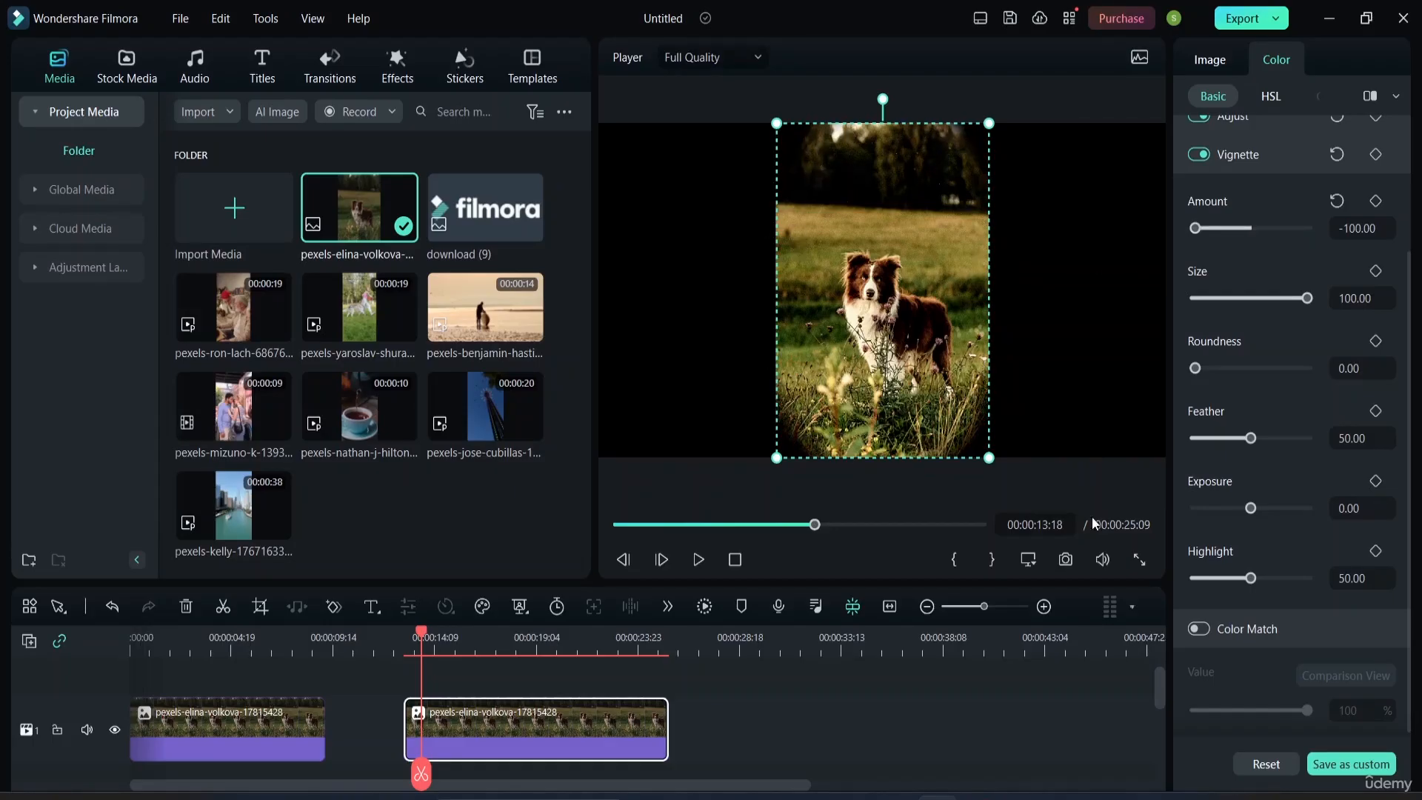
pyautogui.click(885, 744)
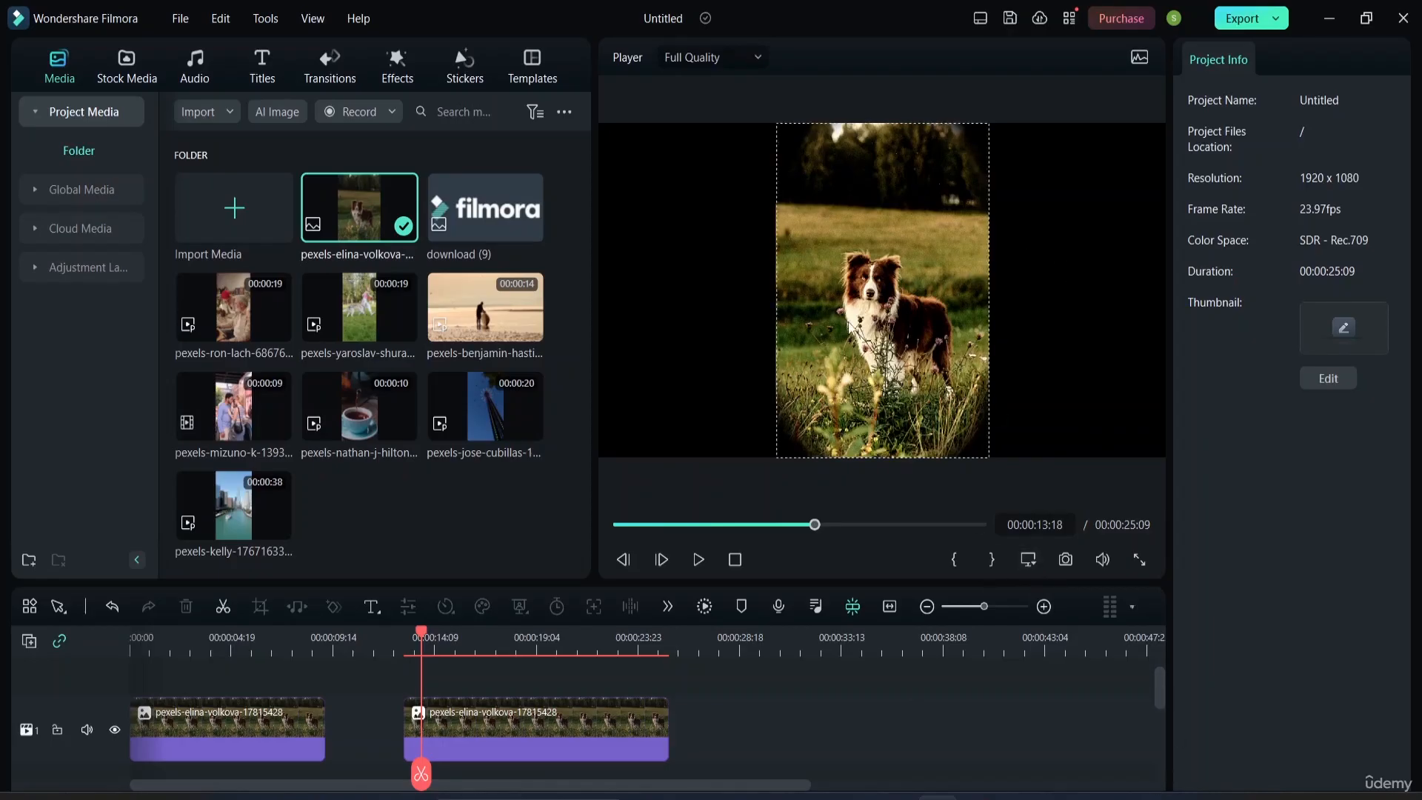
pyautogui.click(806, 156)
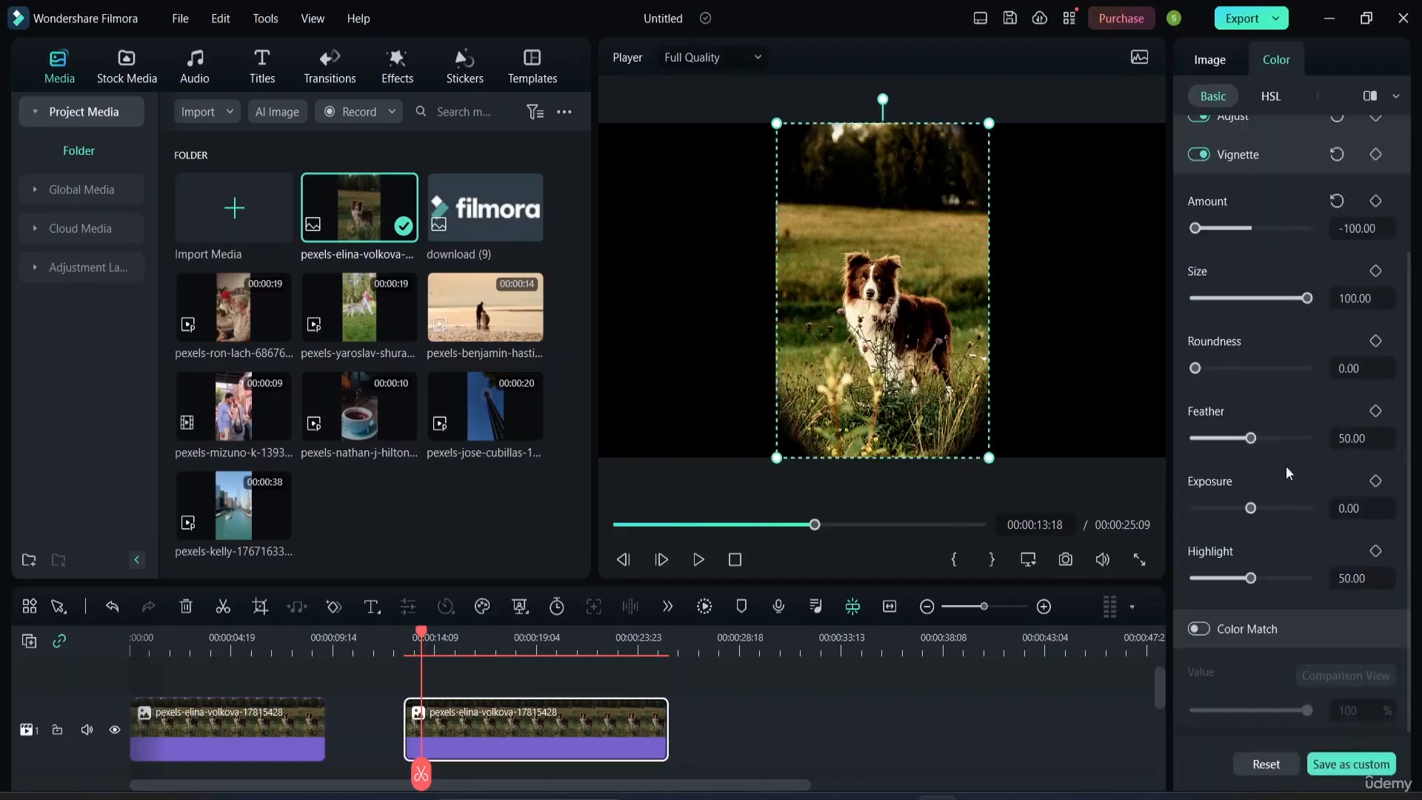
# Step: Set the clip's vignette amount to about -45.45 and its size to about 61.16
pyautogui.scroll(-1, 1231, 658)
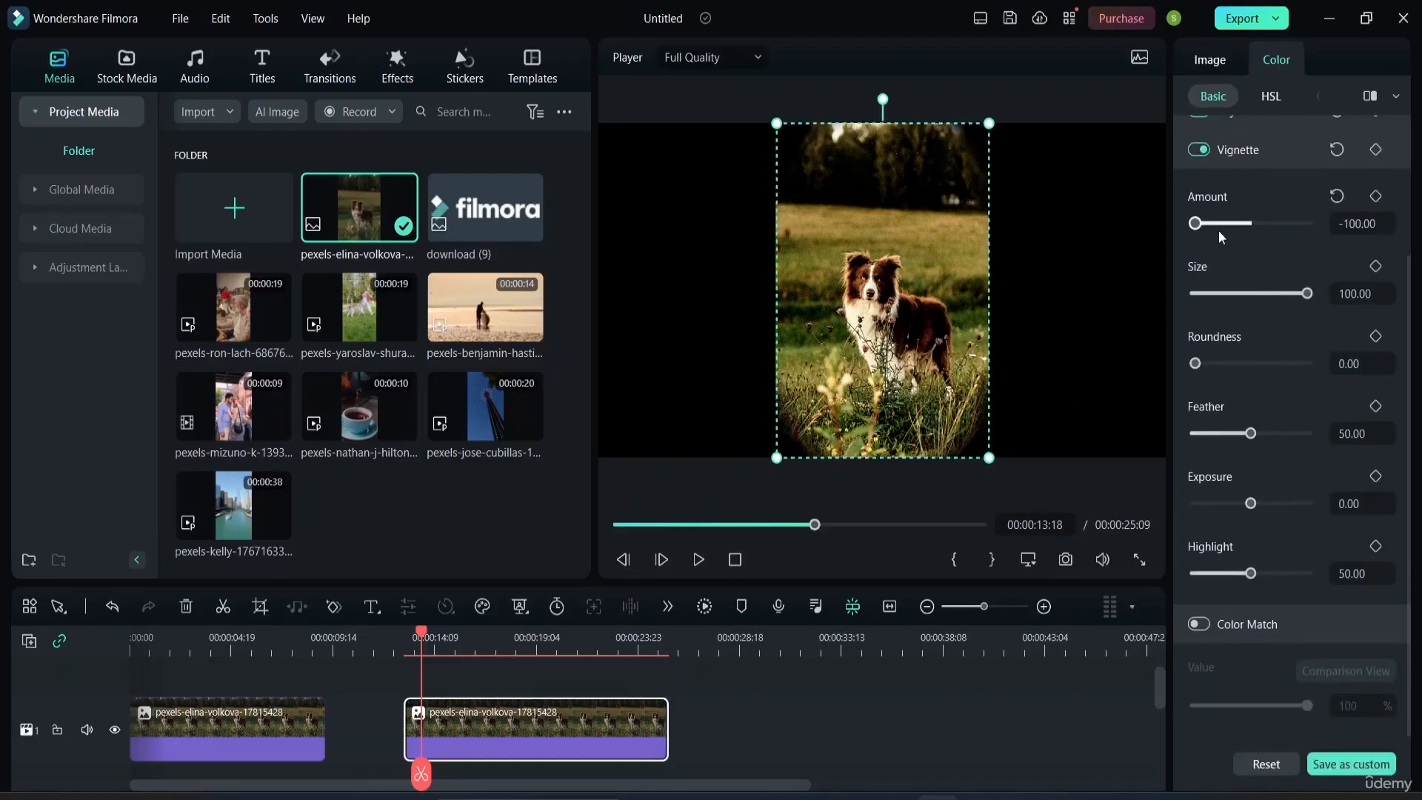
pyautogui.moveTo(1195, 223); pyautogui.dragTo(1227, 223)
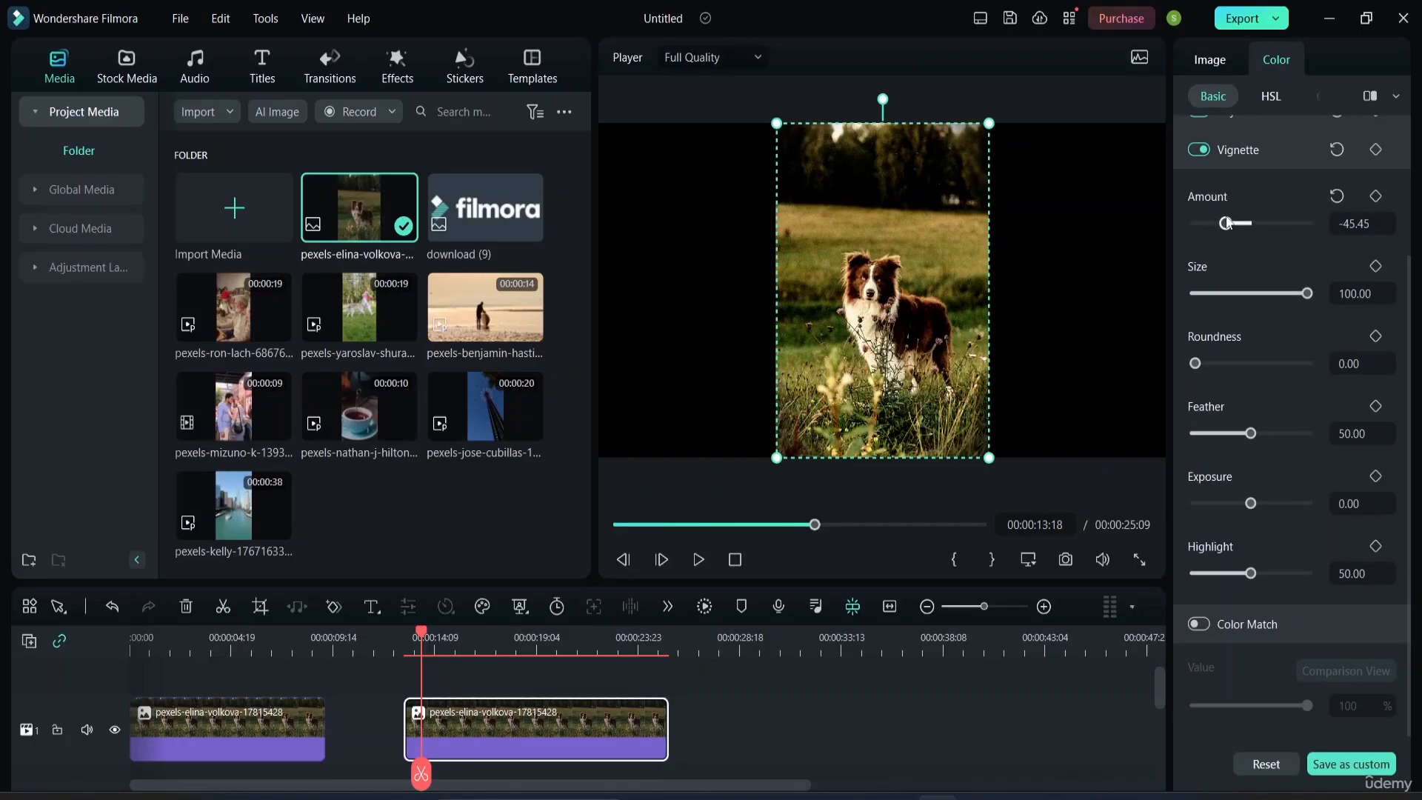
pyautogui.moveTo(1307, 293); pyautogui.dragTo(1265, 294)
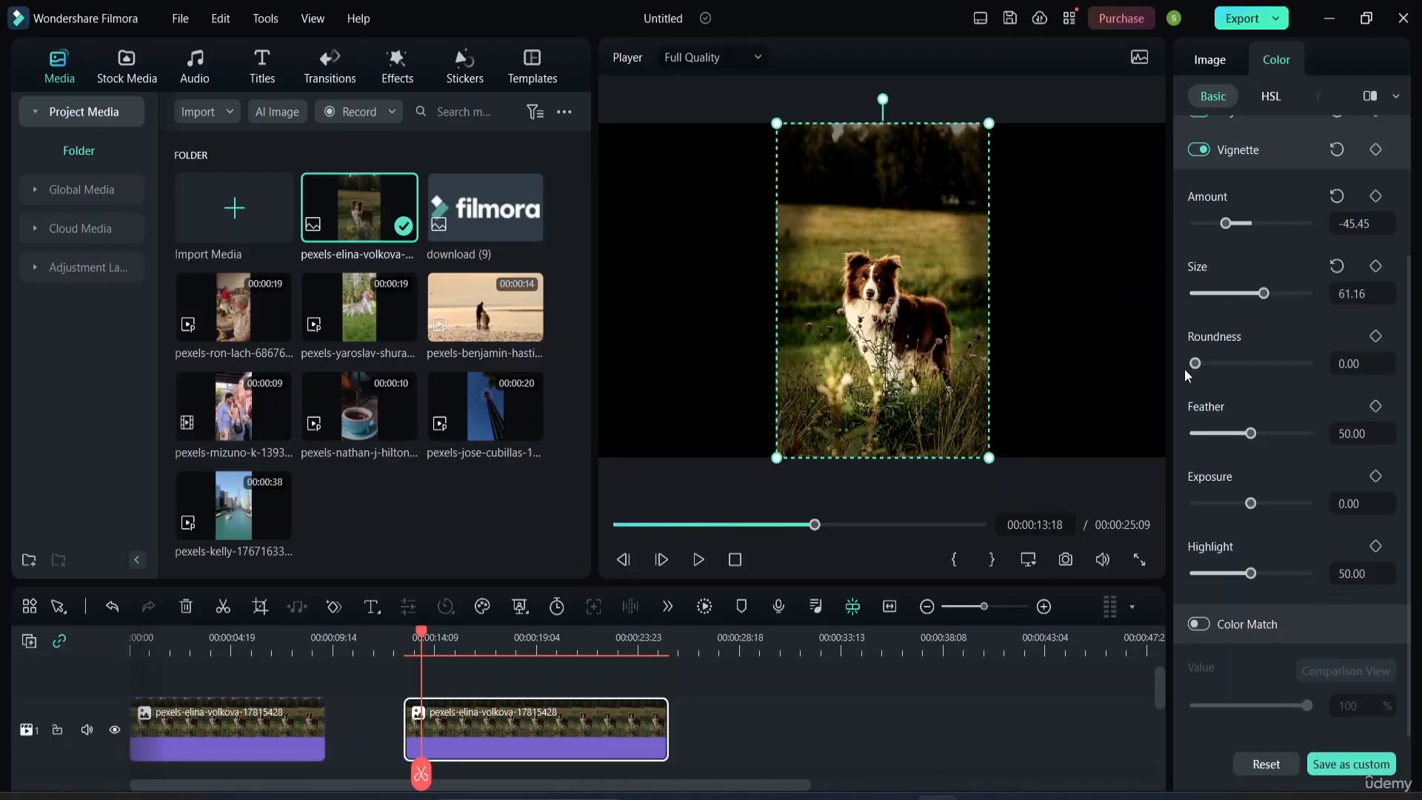
# Step: Set the vignette roundness to about 35.54 and feather to about 65.29, and check the result in the deselected preview
pyautogui.moveTo(1194, 363); pyautogui.dragTo(1236, 370)
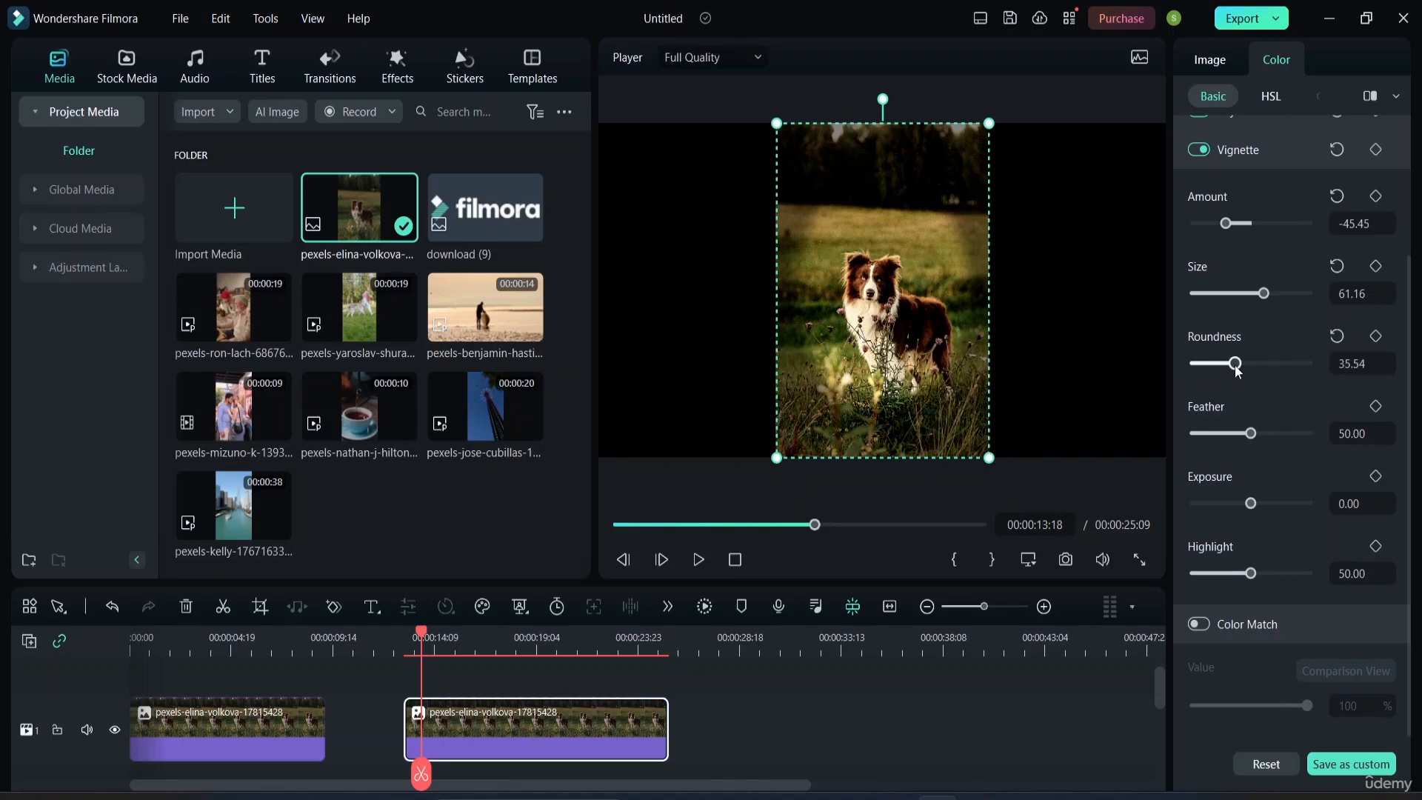
pyautogui.moveTo(1254, 434); pyautogui.dragTo(1161, 437)
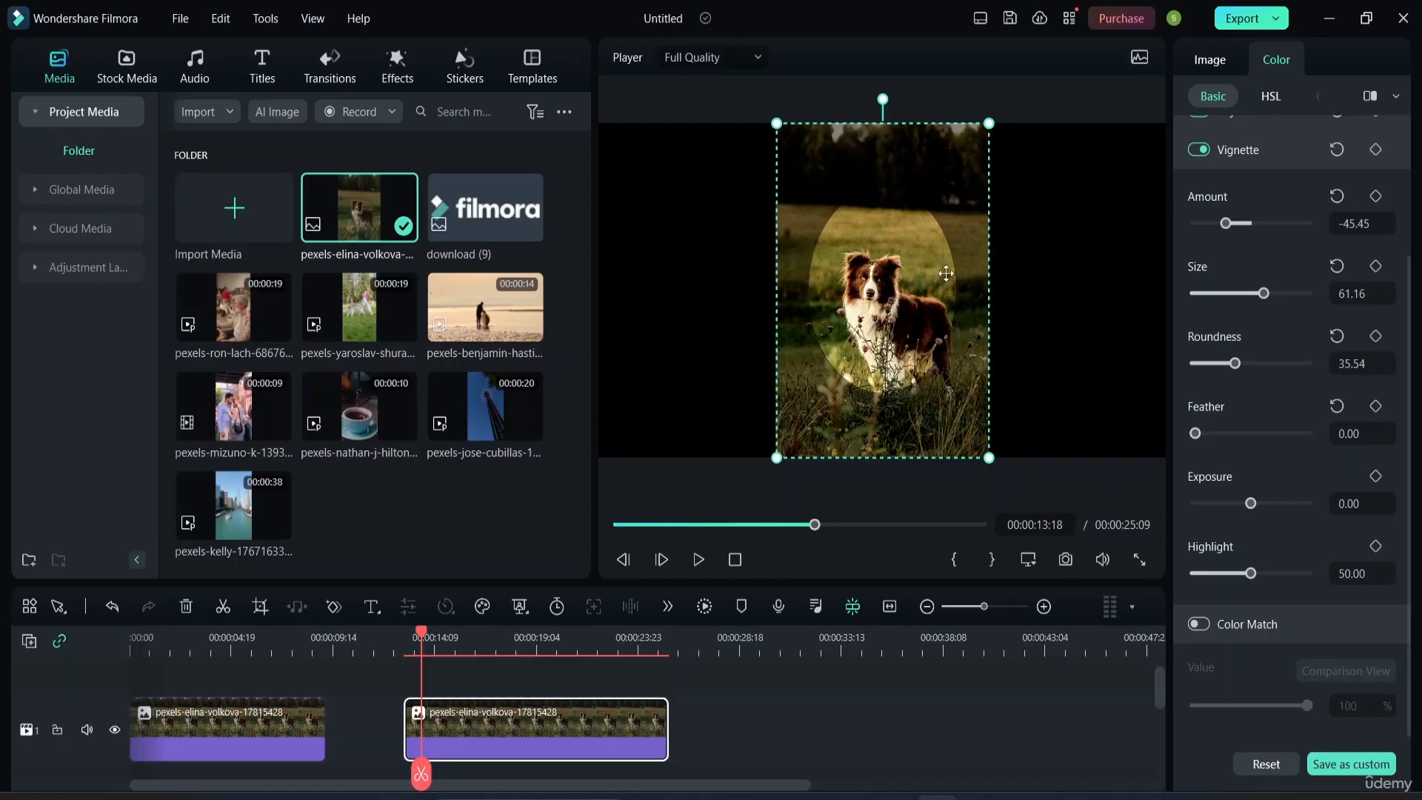
pyautogui.moveTo(1195, 435); pyautogui.dragTo(1269, 447)
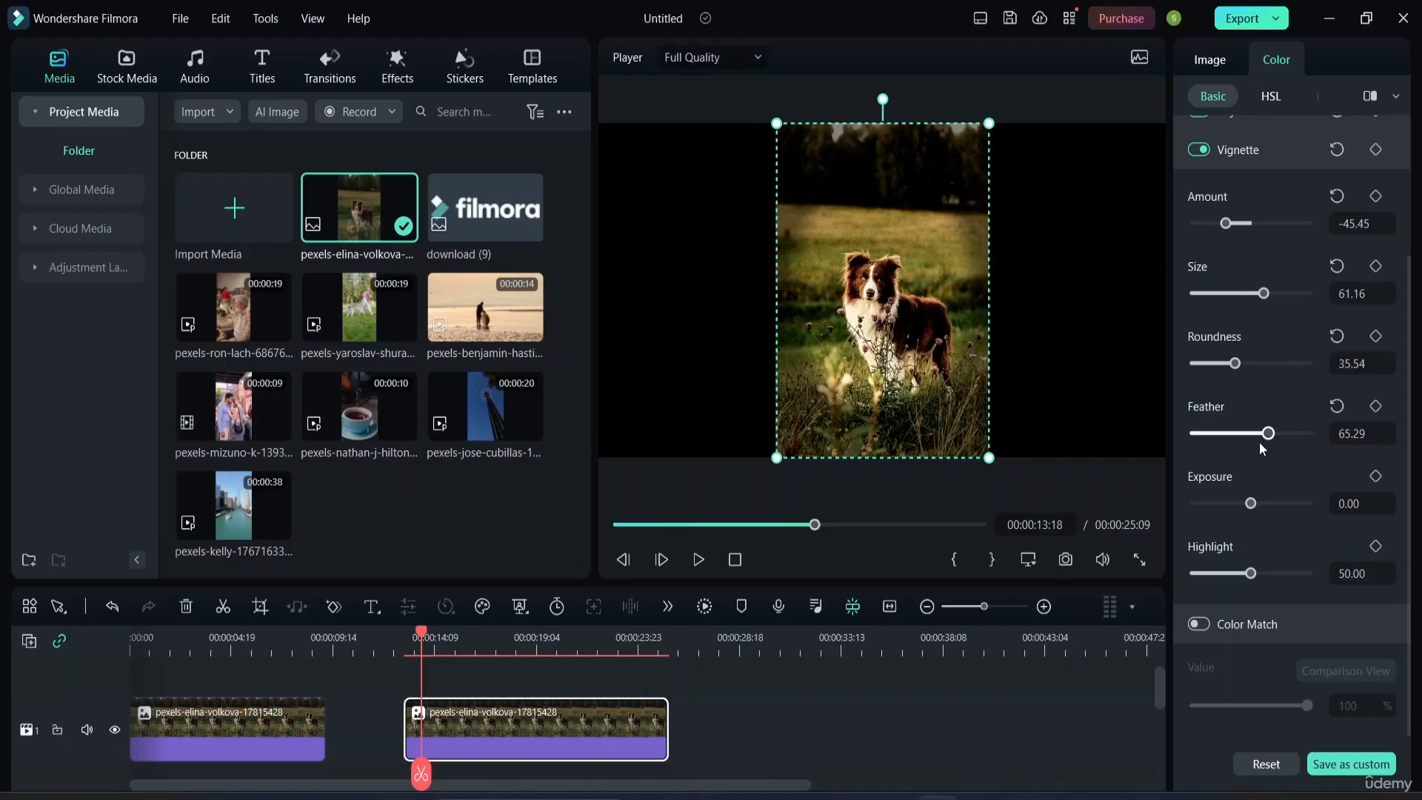
pyautogui.click(1079, 344)
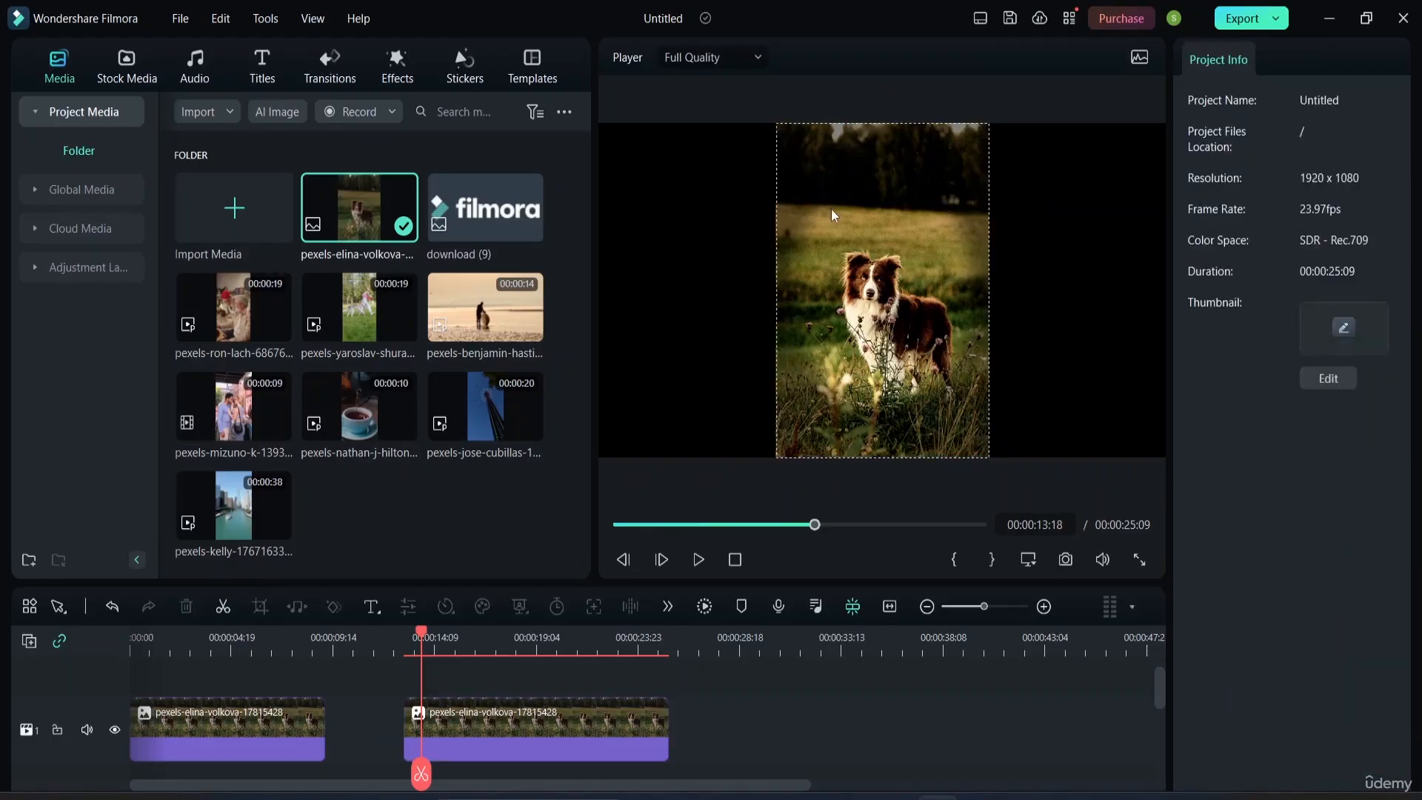
pyautogui.click(914, 323)
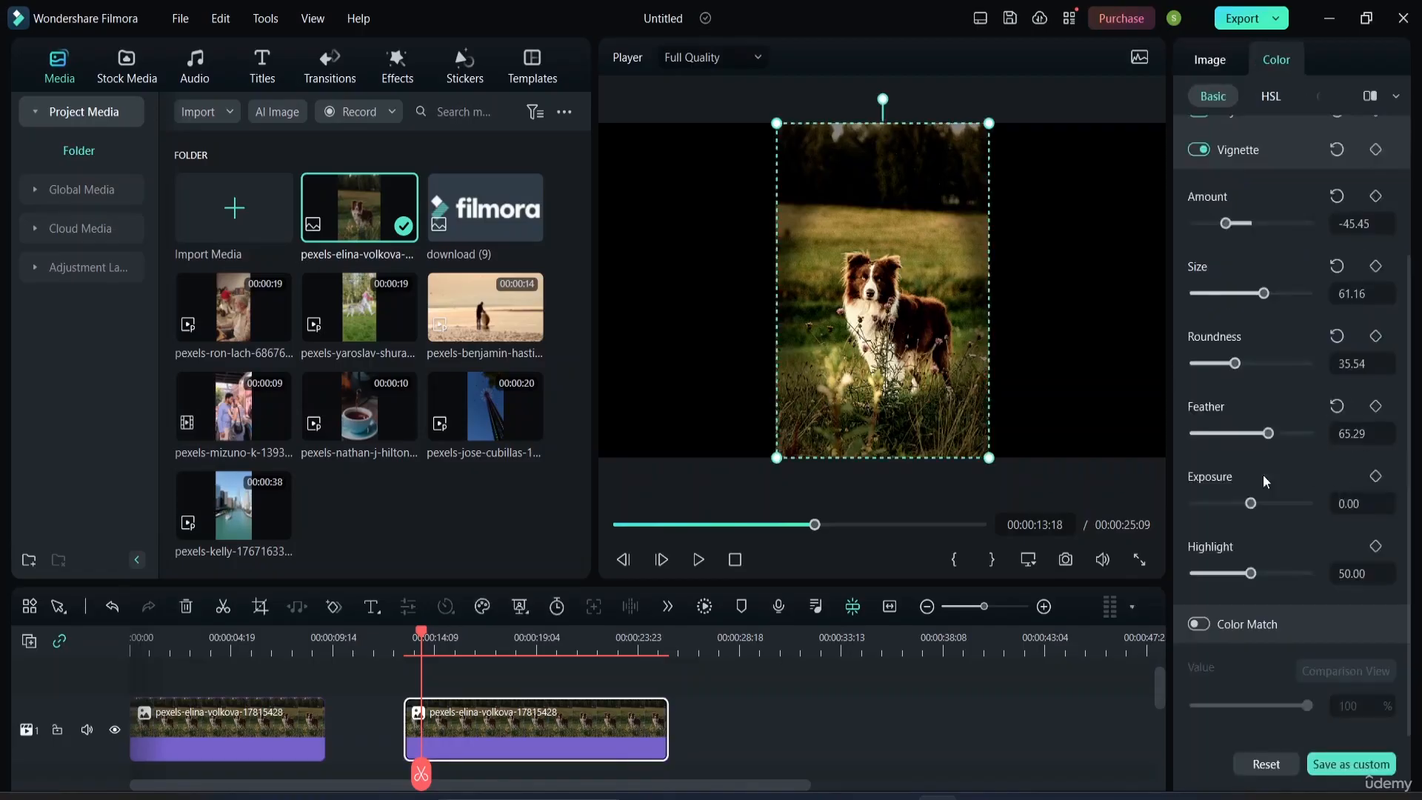
# Step: Set the vignette exposure to about -15.70 and its highlight to about 71.90, and collapse the vignette settings
pyautogui.moveTo(1250, 505)
pyautogui.mouseDown()
pyautogui.moveTo(1225, 513)
pyautogui.moveTo(1266, 512)
pyautogui.moveTo(1242, 518)
pyautogui.mouseUp()
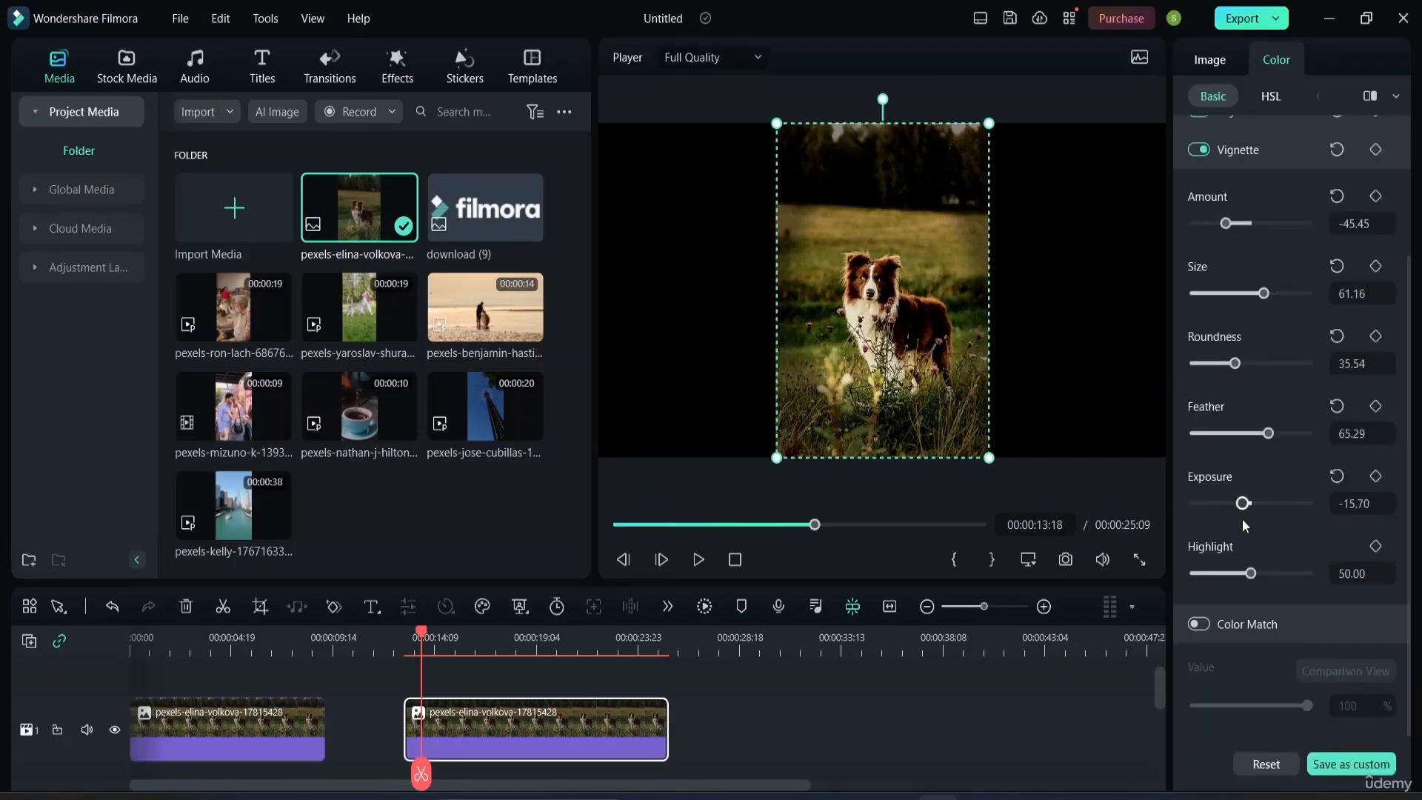
pyautogui.moveTo(1250, 573)
pyautogui.mouseDown()
pyautogui.moveTo(1145, 596)
pyautogui.moveTo(1157, 605)
pyautogui.moveTo(1226, 578)
pyautogui.moveTo(1275, 585)
pyautogui.mouseUp()
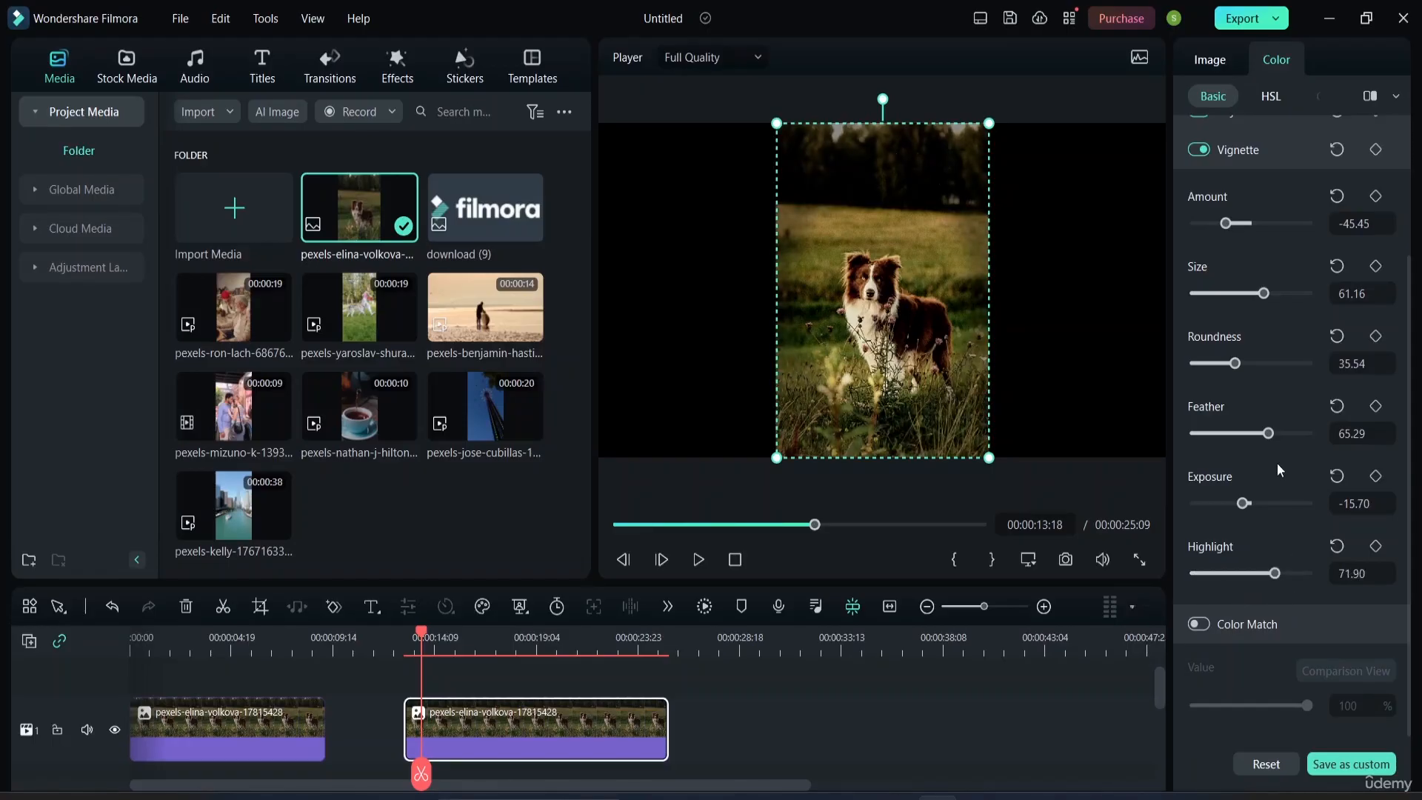
pyautogui.scroll(2, 1284, 170)
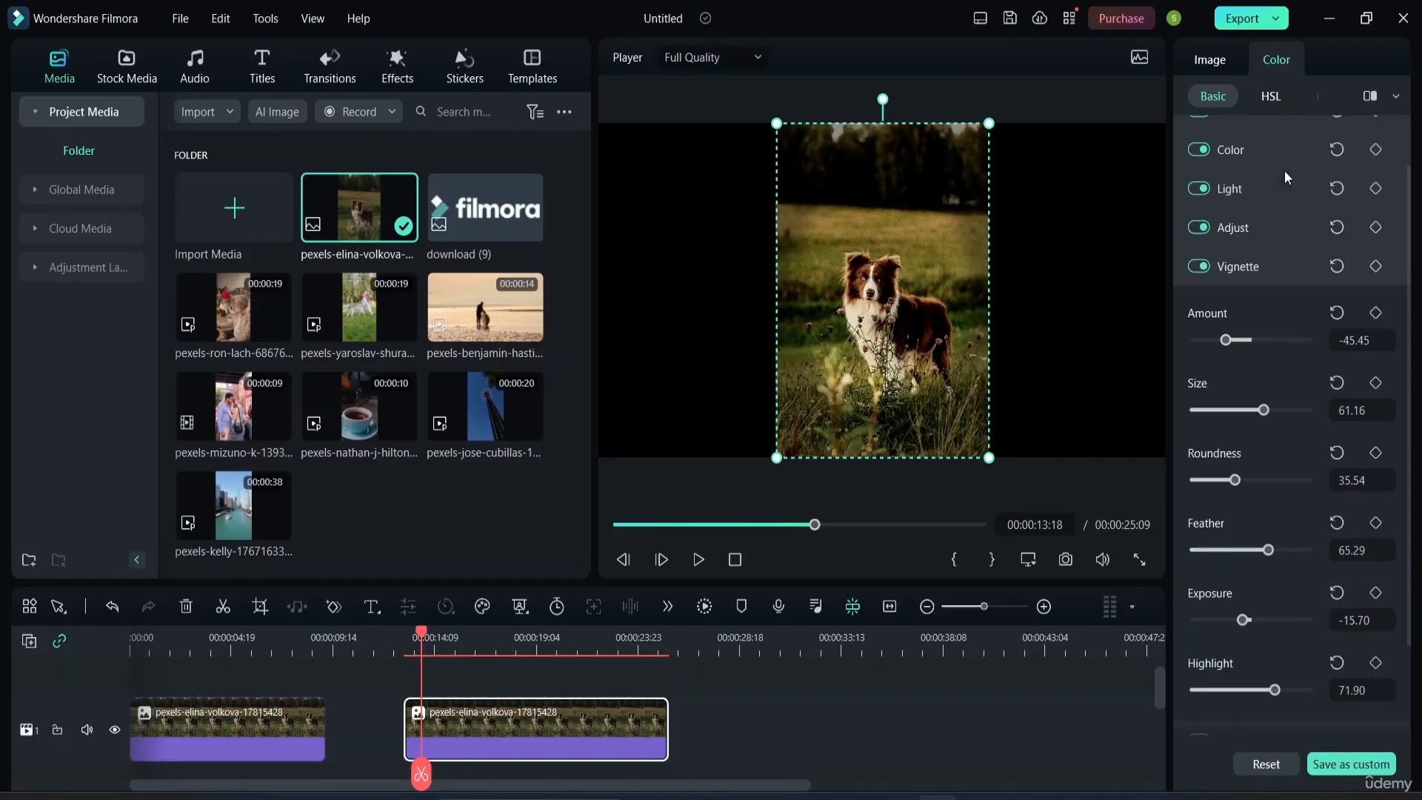
pyautogui.click(1269, 264)
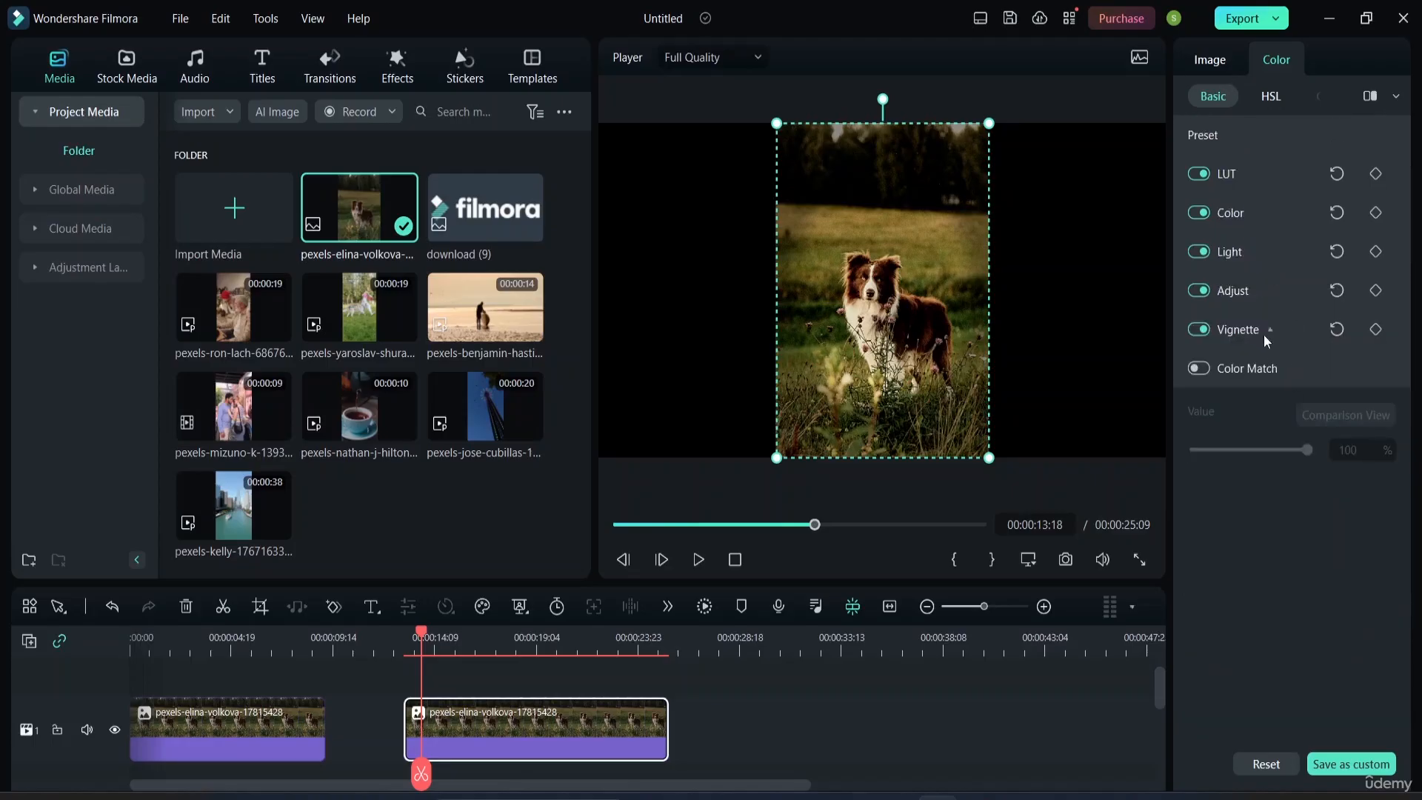
# Step: Enable Color Match for the second clip and show its comparison view of reference and current frames
pyautogui.click(1200, 368)
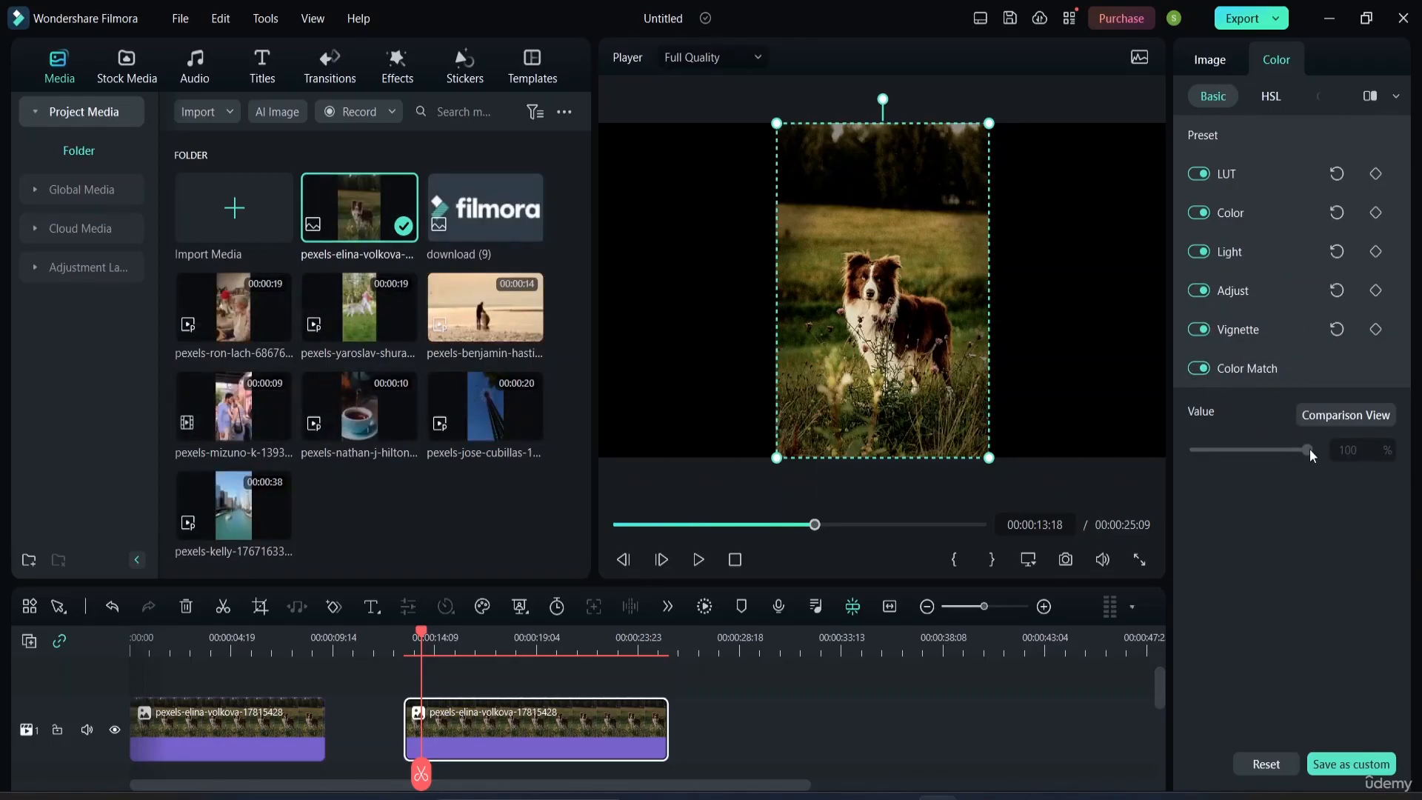
pyautogui.click(1343, 417)
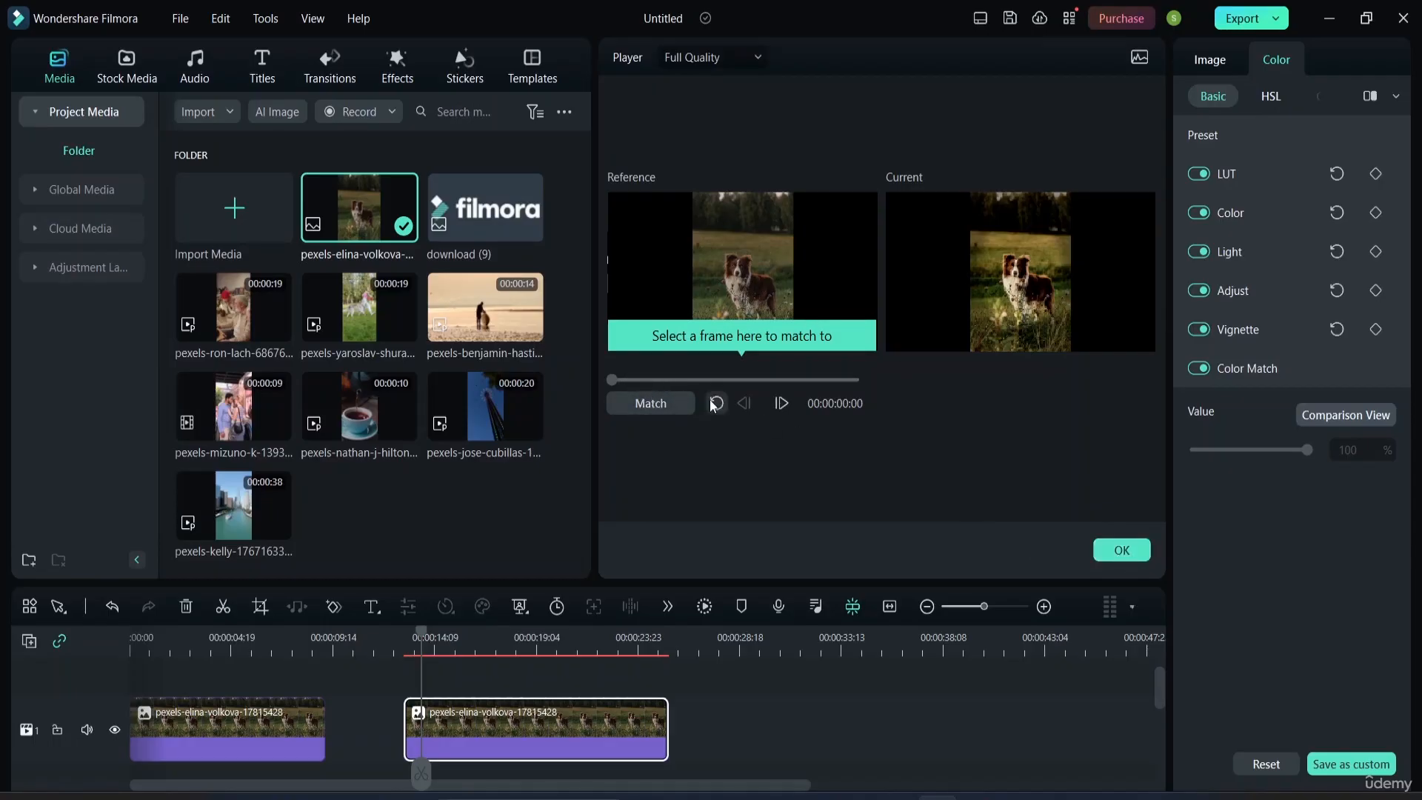
pyautogui.click(781, 403)
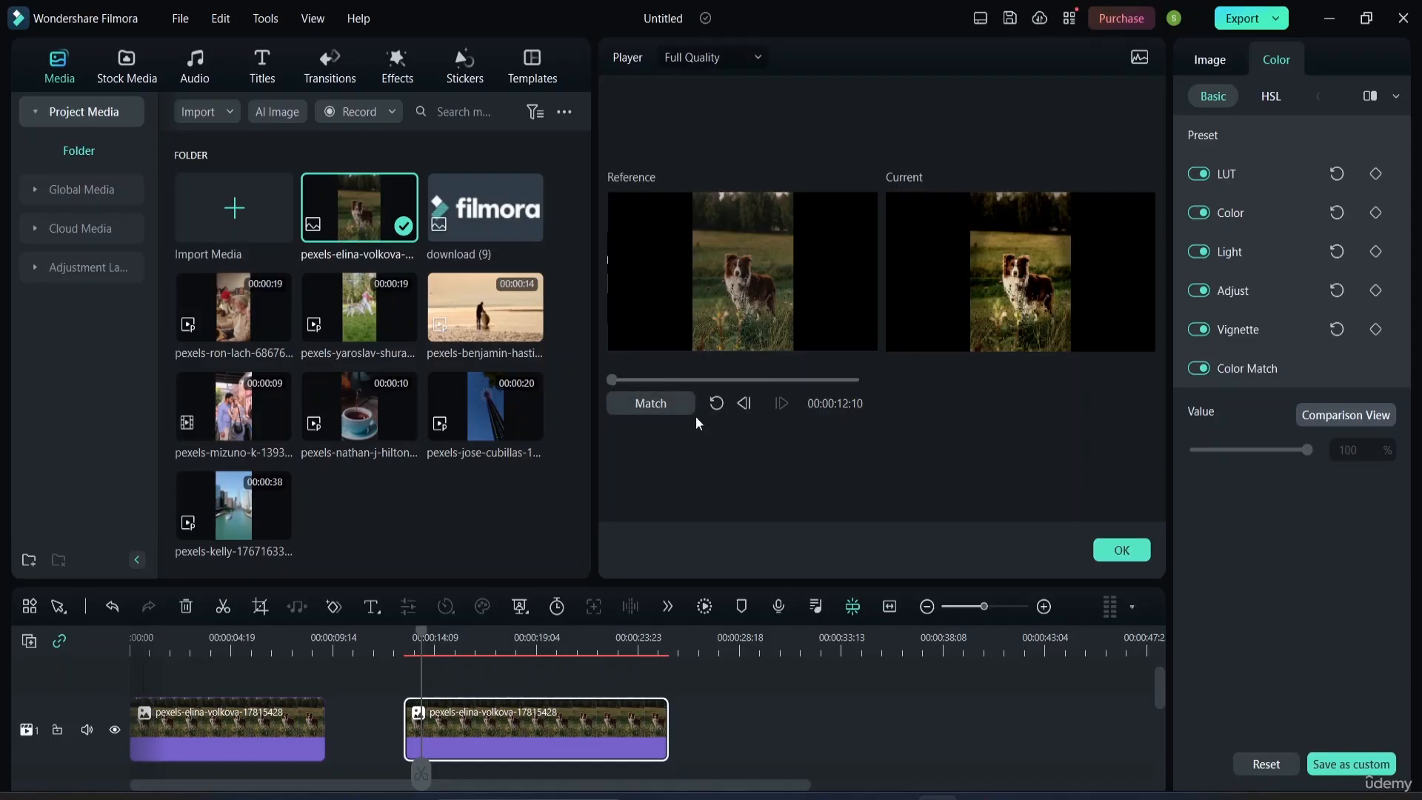
pyautogui.click(1352, 416)
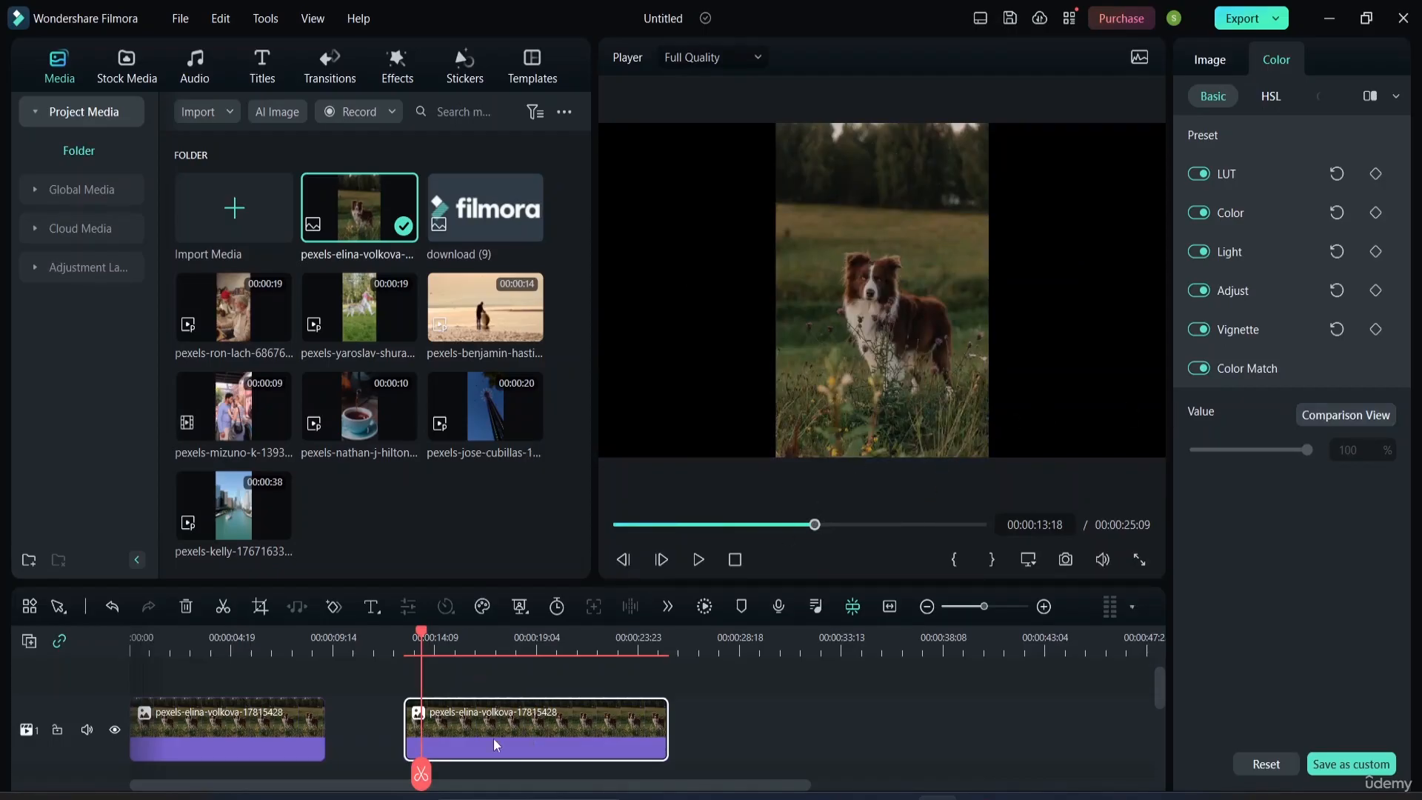
pyautogui.click(1361, 416)
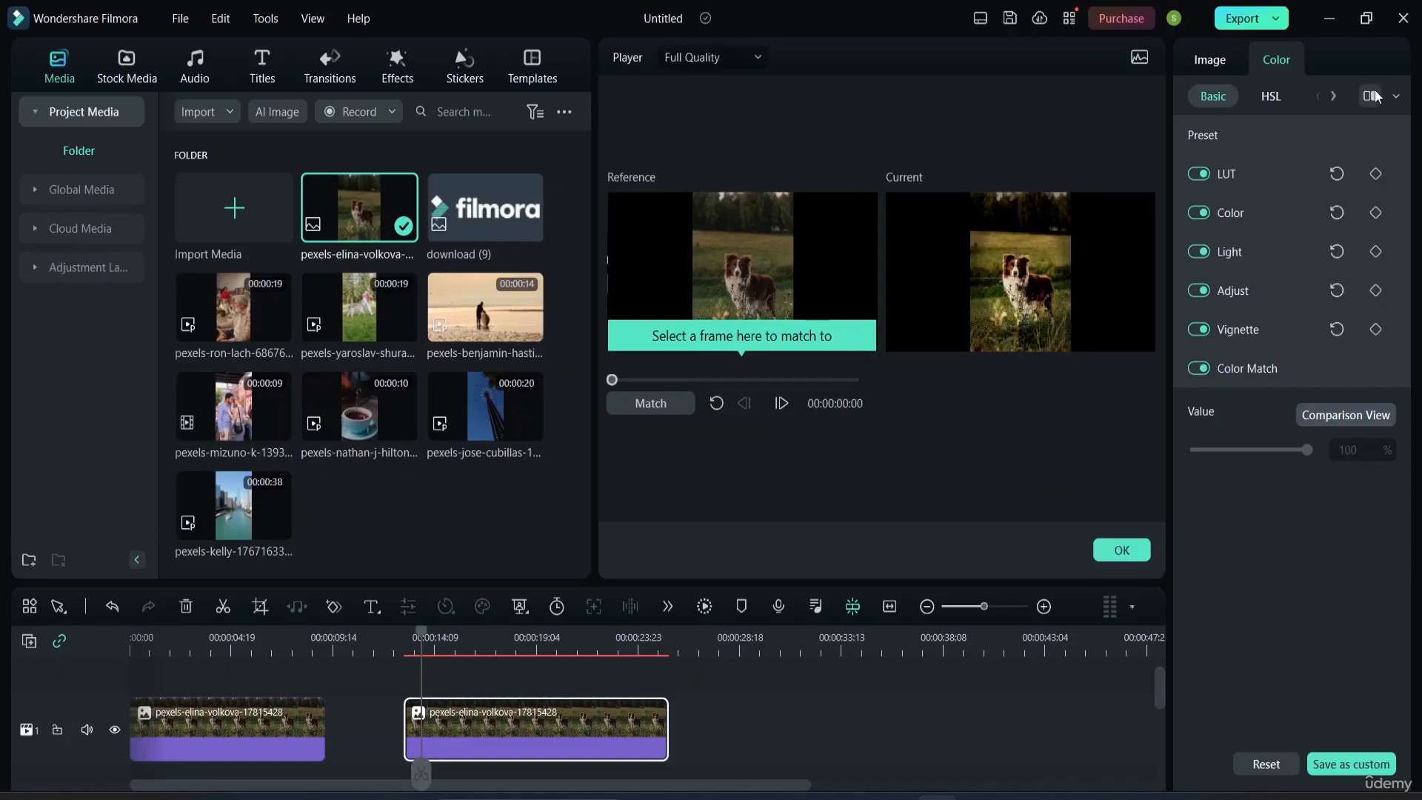
# Step: Compare the clip before and after correction in left/right split, top/bottom split and side-by-side views
pyautogui.click(1396, 97)
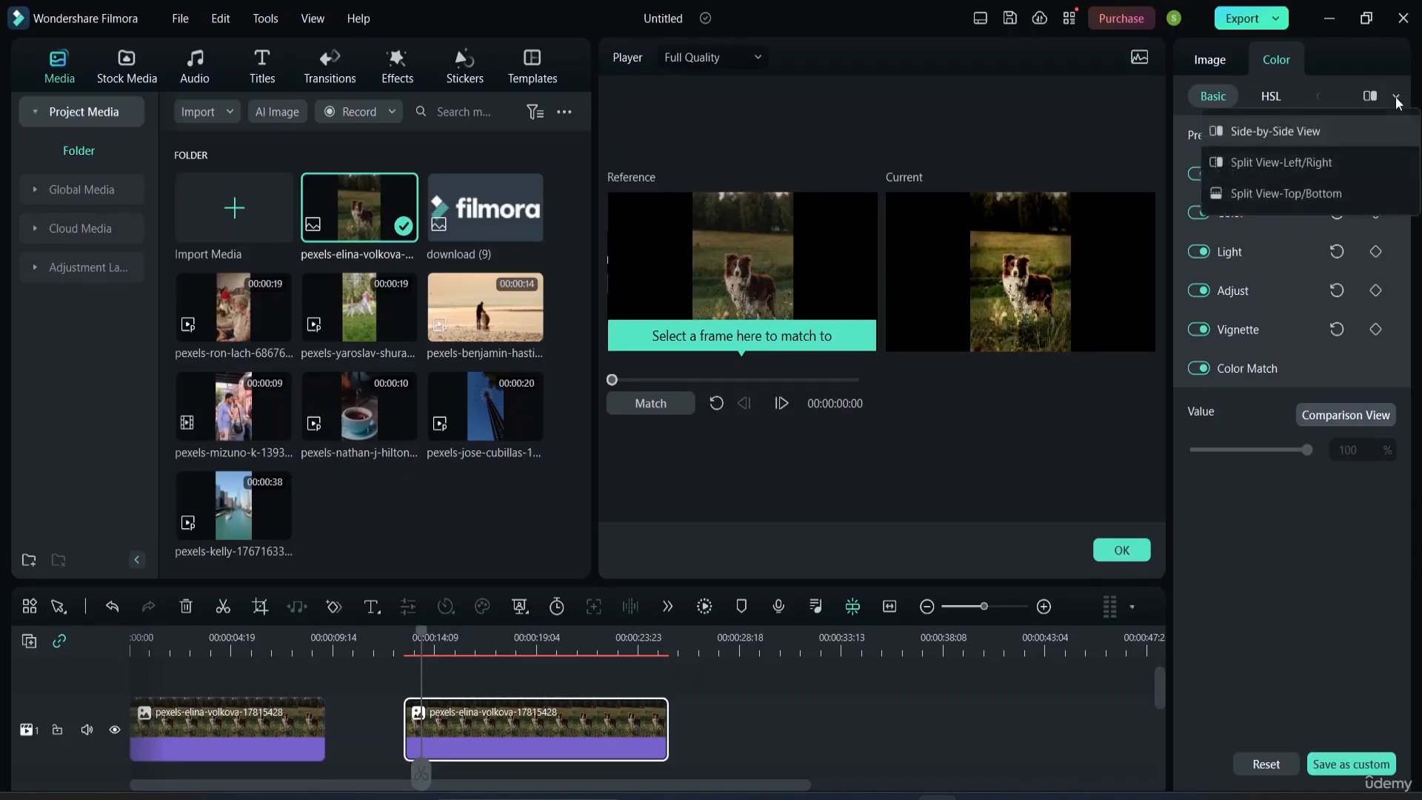
pyautogui.click(1330, 162)
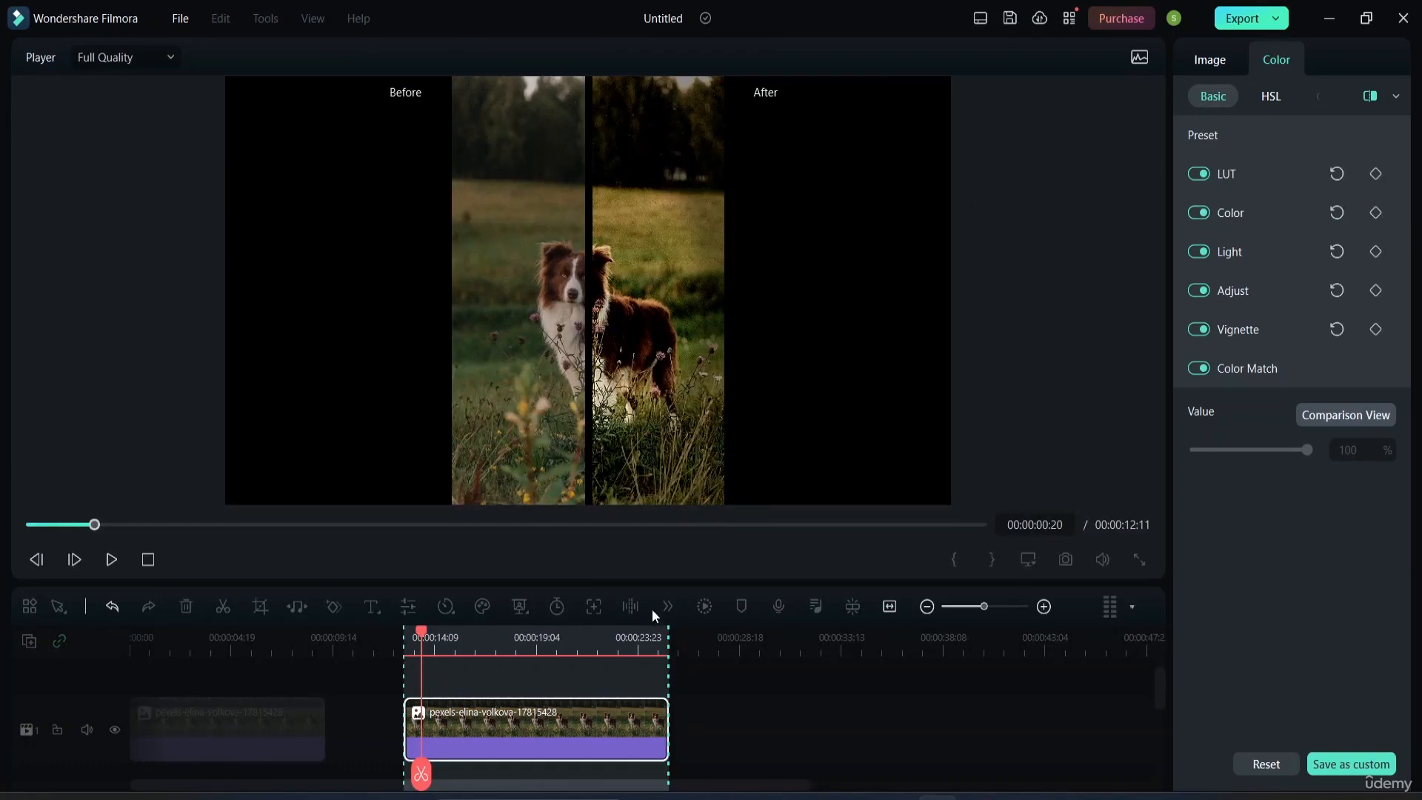
pyautogui.click(1396, 96)
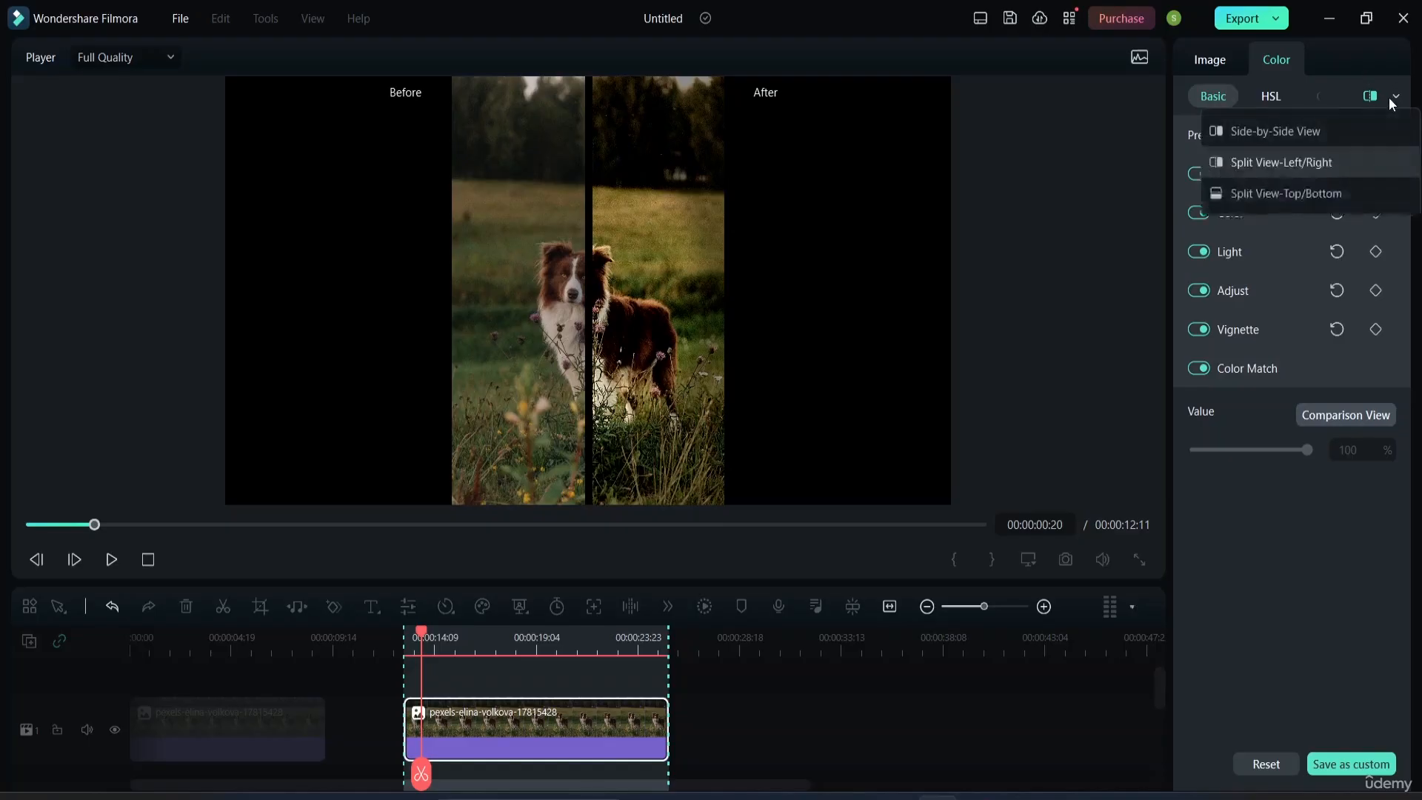
pyautogui.click(1339, 198)
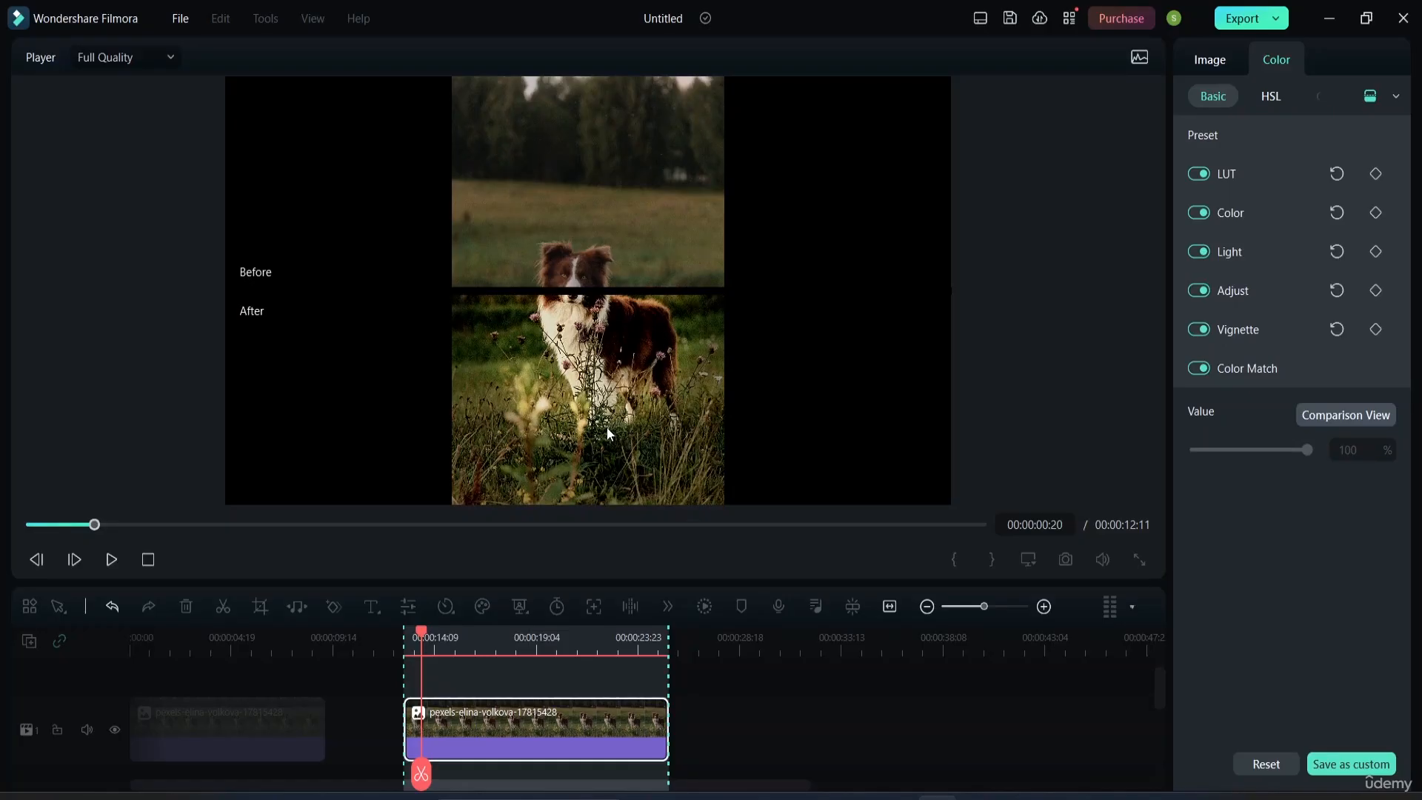
pyautogui.click(1396, 95)
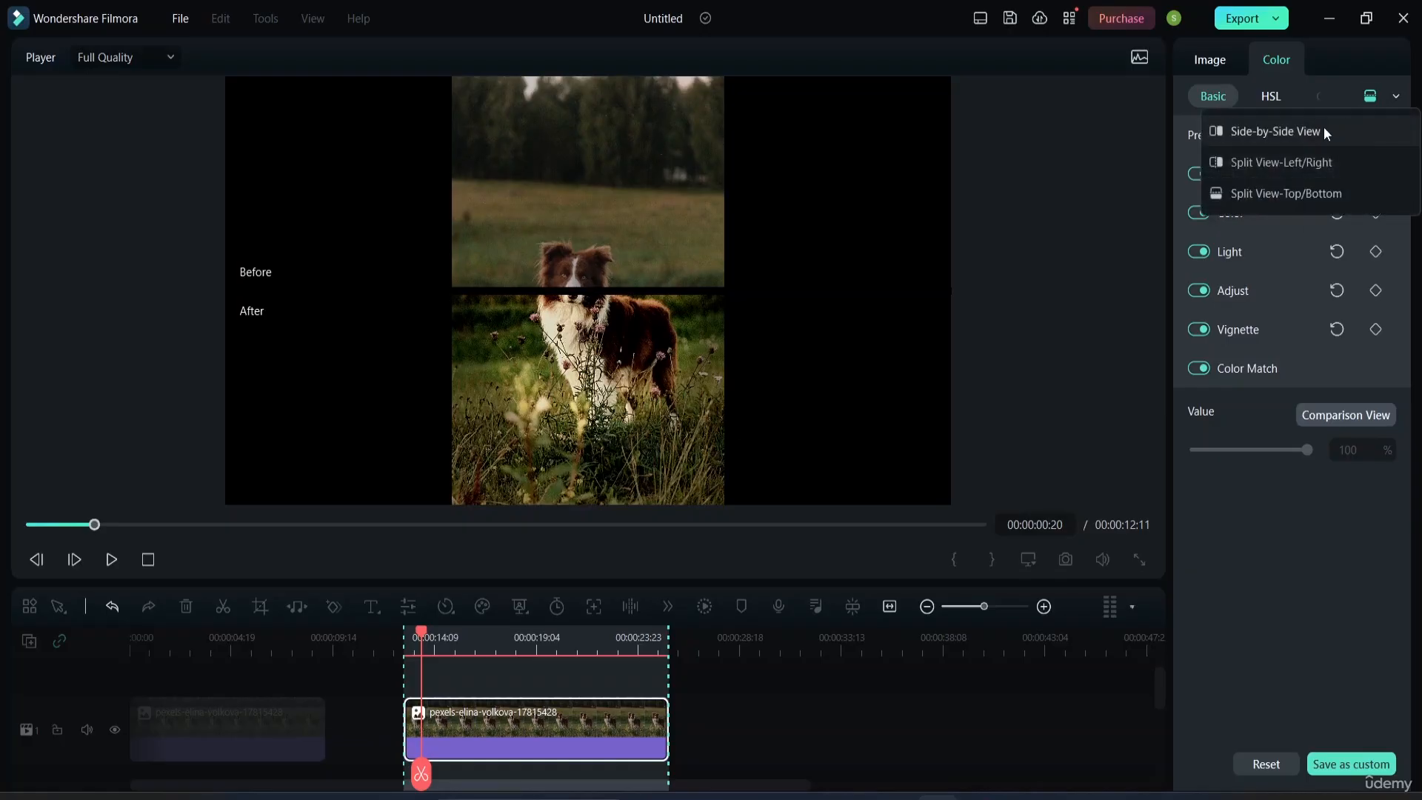
pyautogui.click(1324, 128)
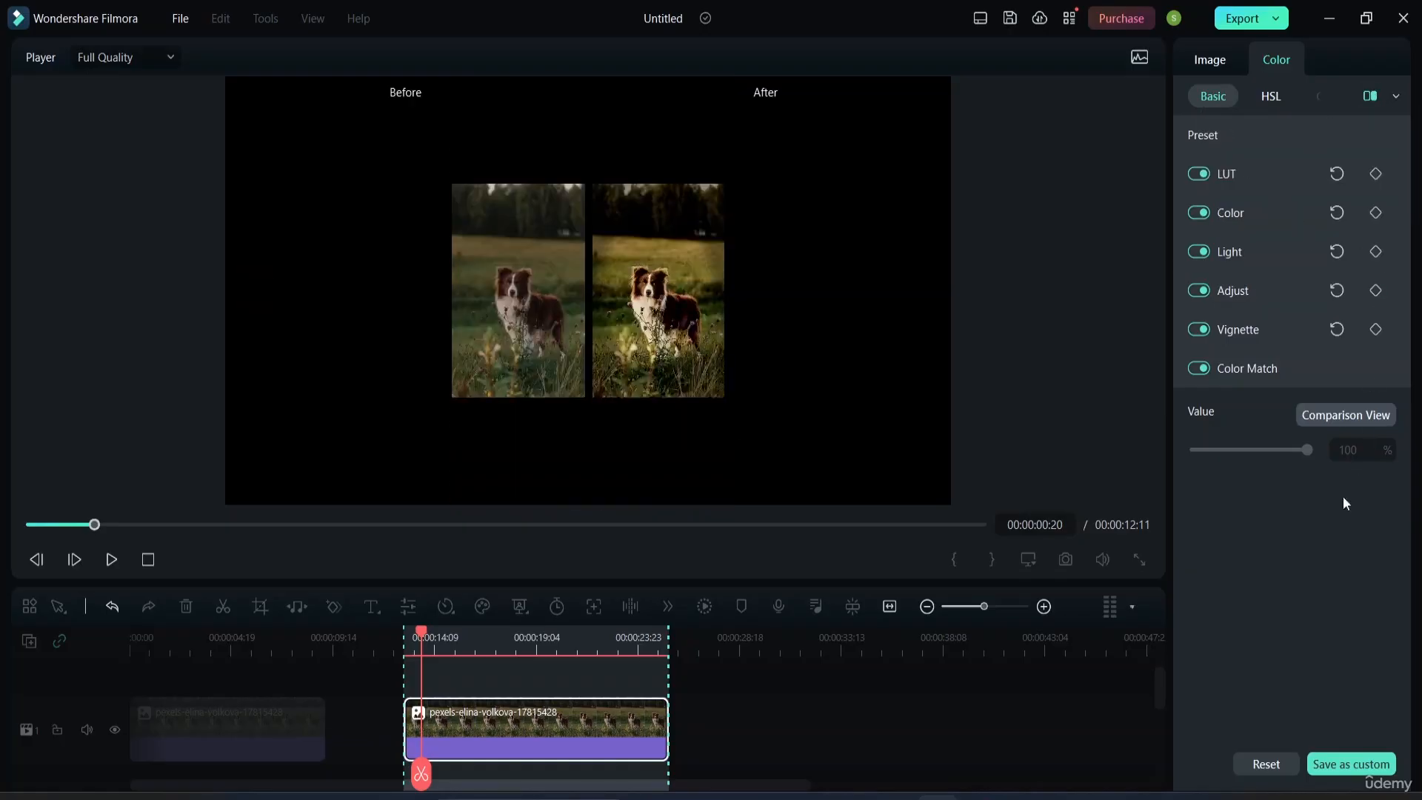
# Step: Turn off Color Match for the second dog clip and bring up the clip's HSL color settings
pyautogui.click(1194, 369)
pyautogui.click(803, 710)
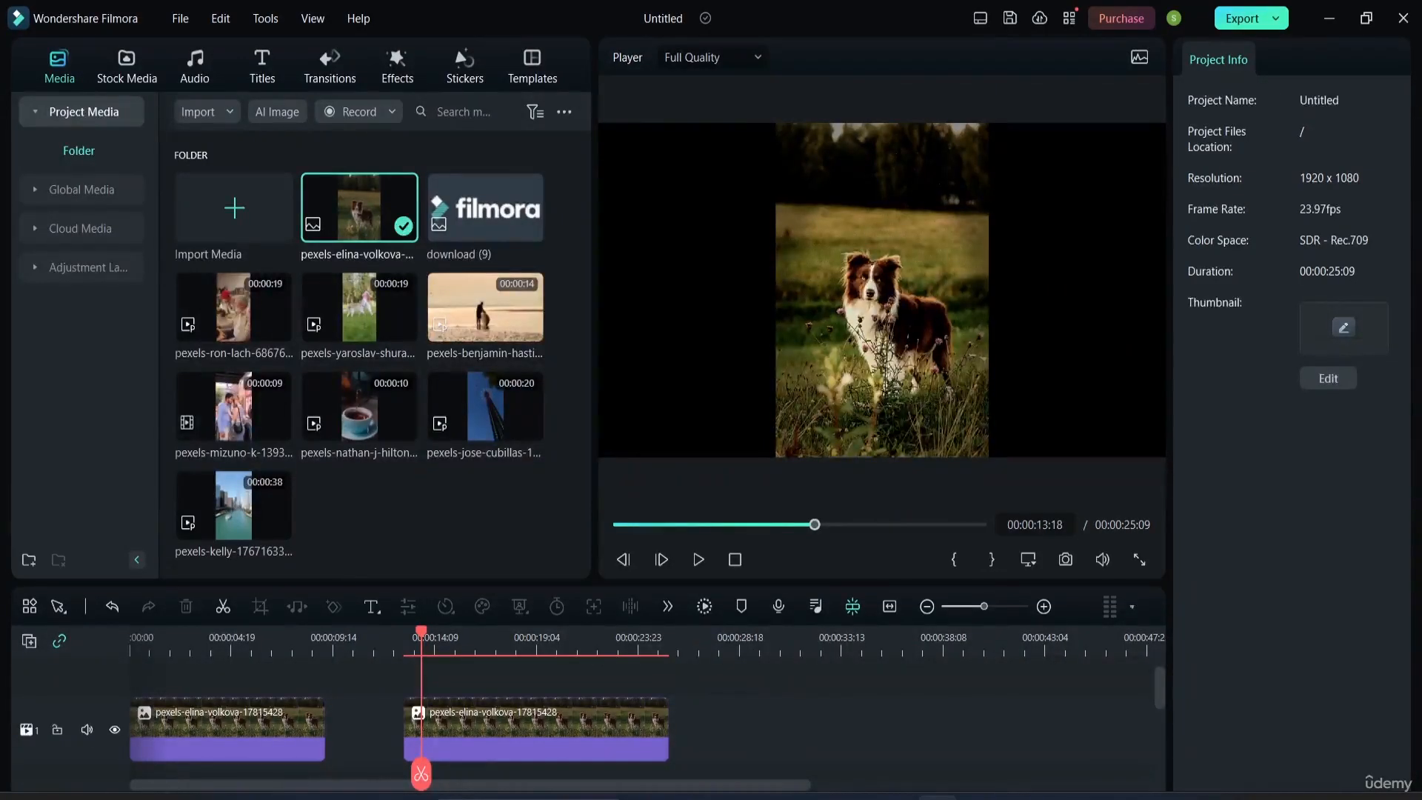
pyautogui.click(633, 722)
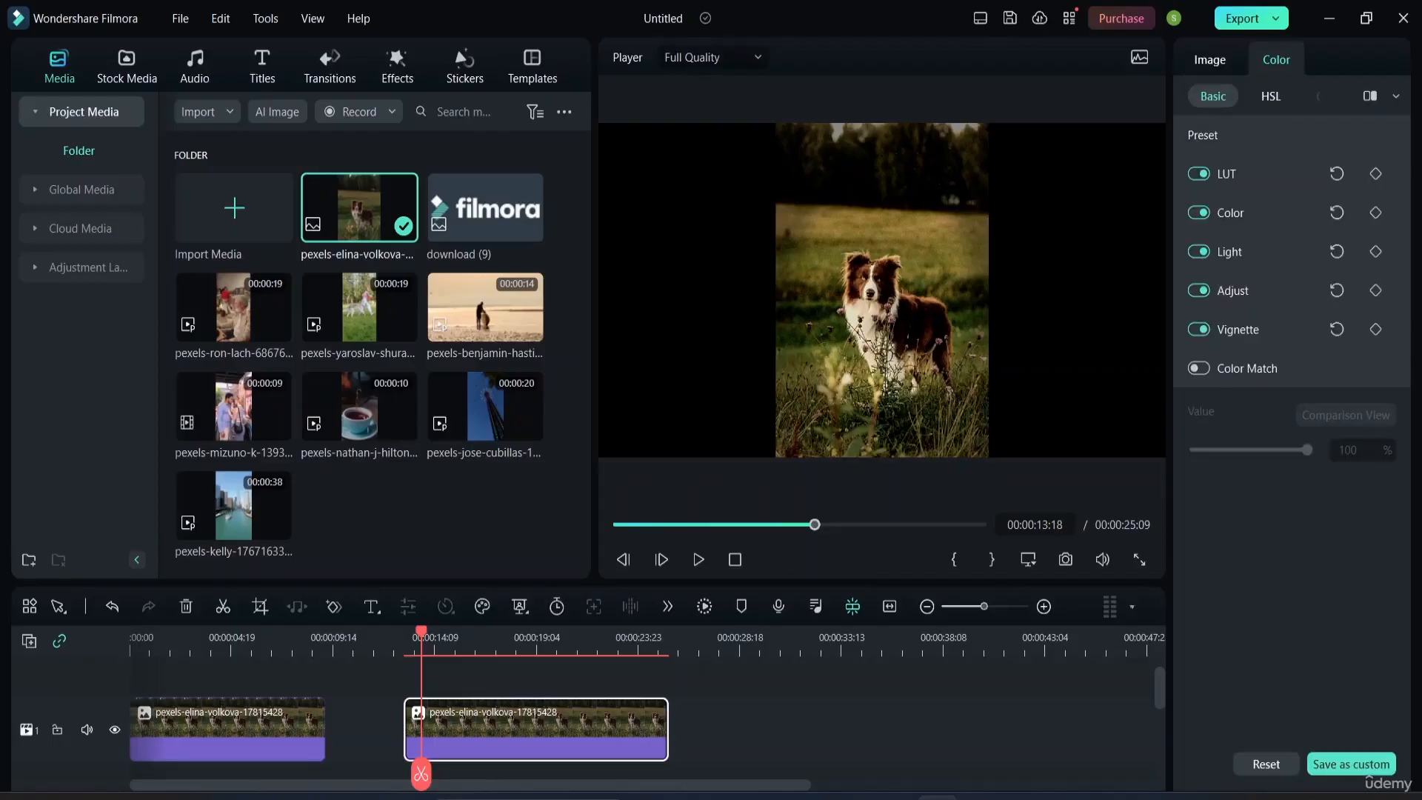
pyautogui.click(1268, 97)
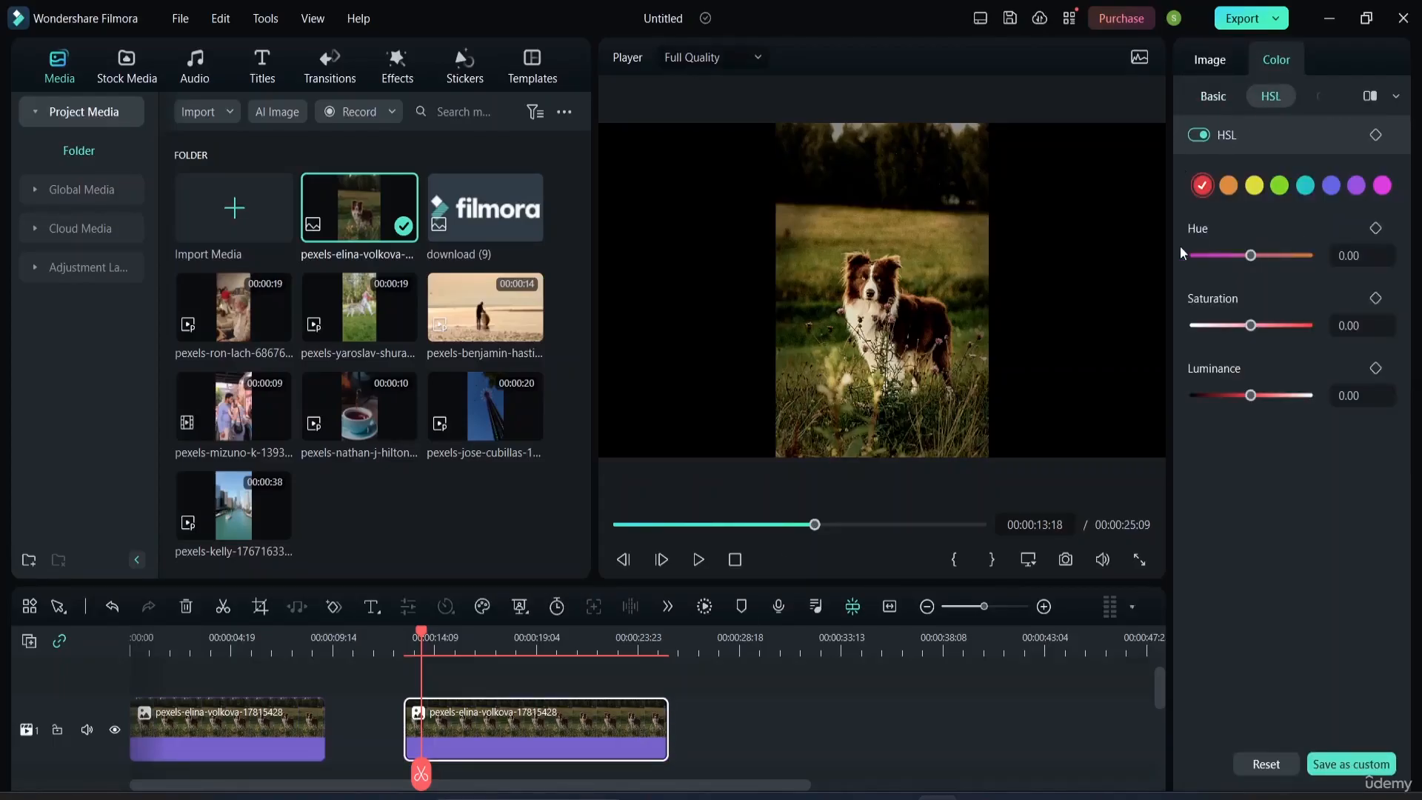
pyautogui.click(1335, 96)
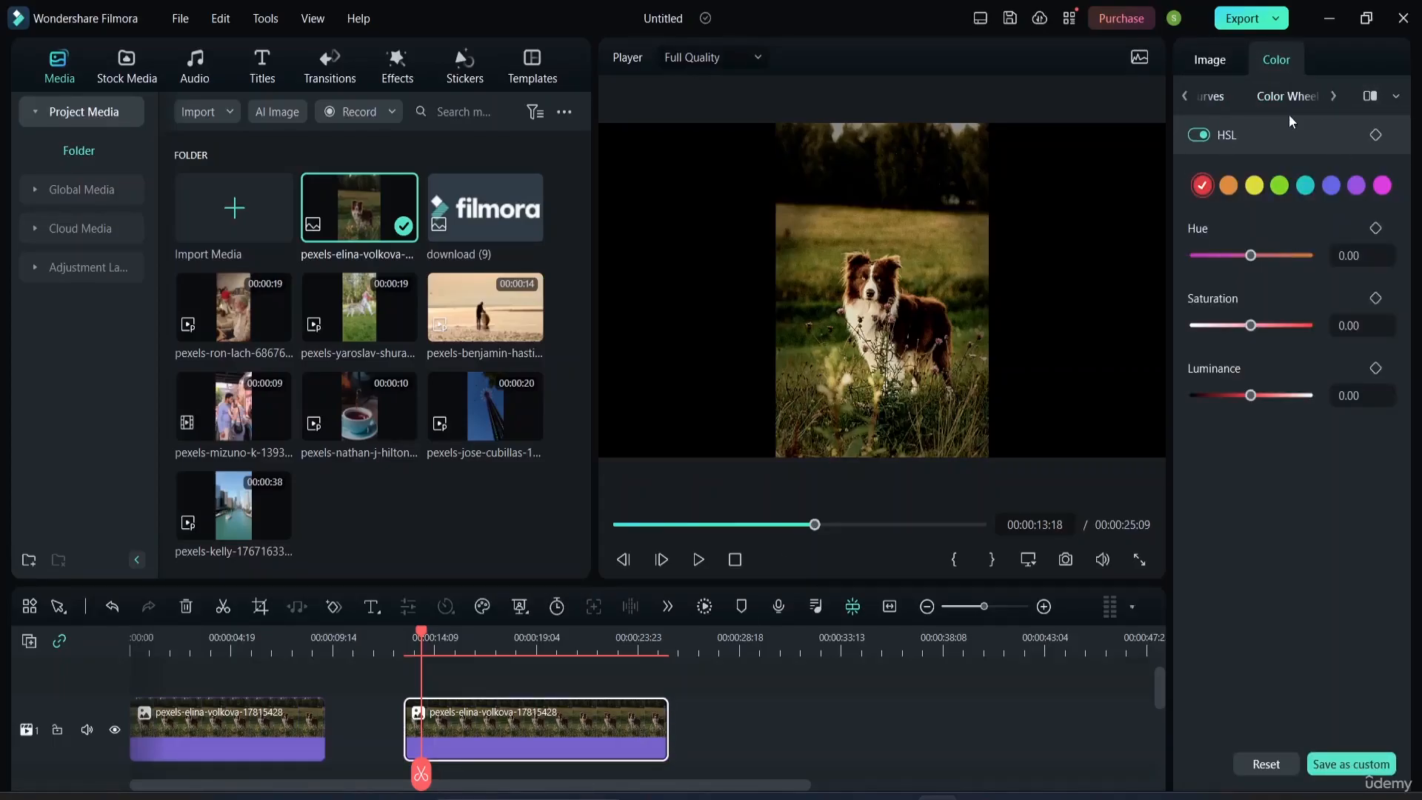
pyautogui.click(1186, 96)
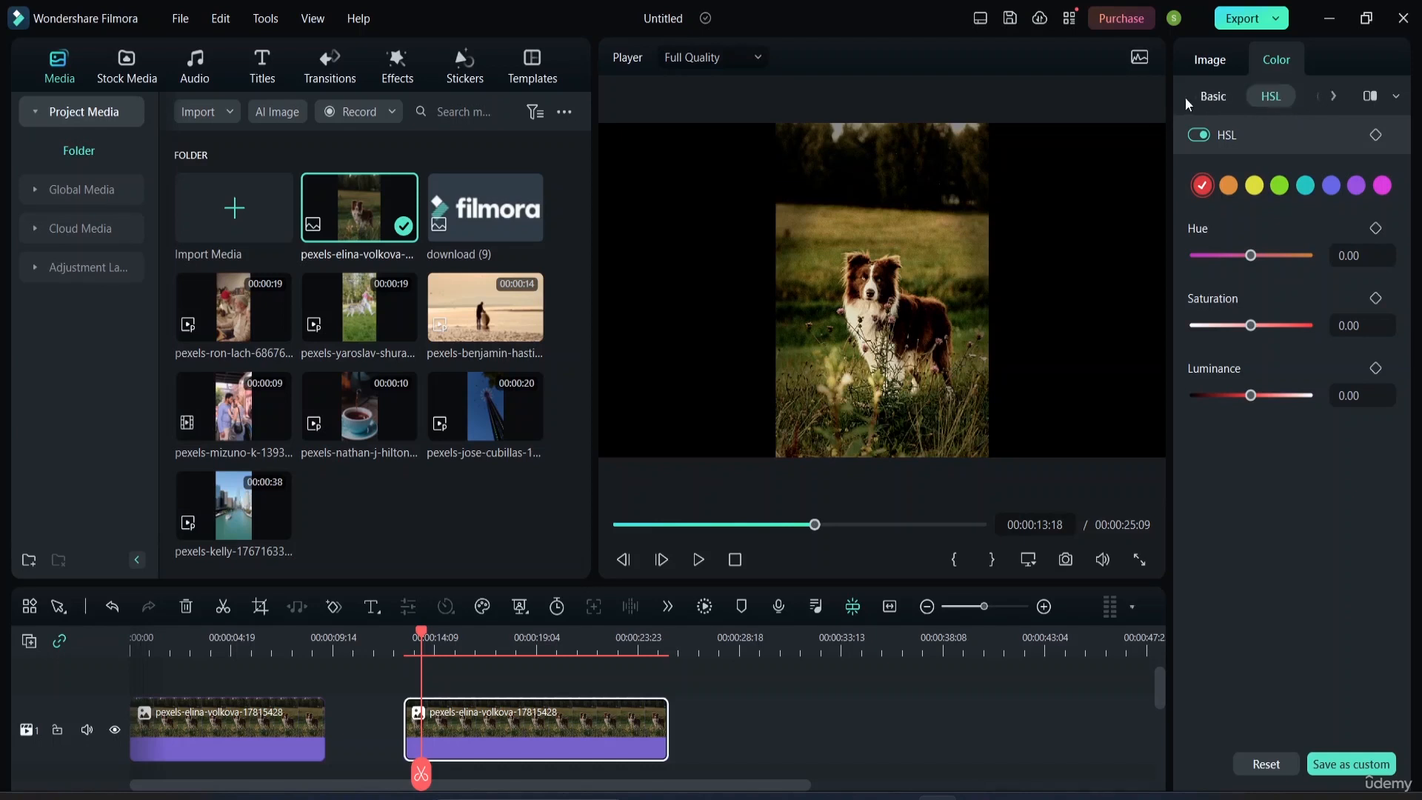
# Step: Delete both dog photo clips and place the video of the woman playing with a husky at the timeline start
pyautogui.click(360, 307)
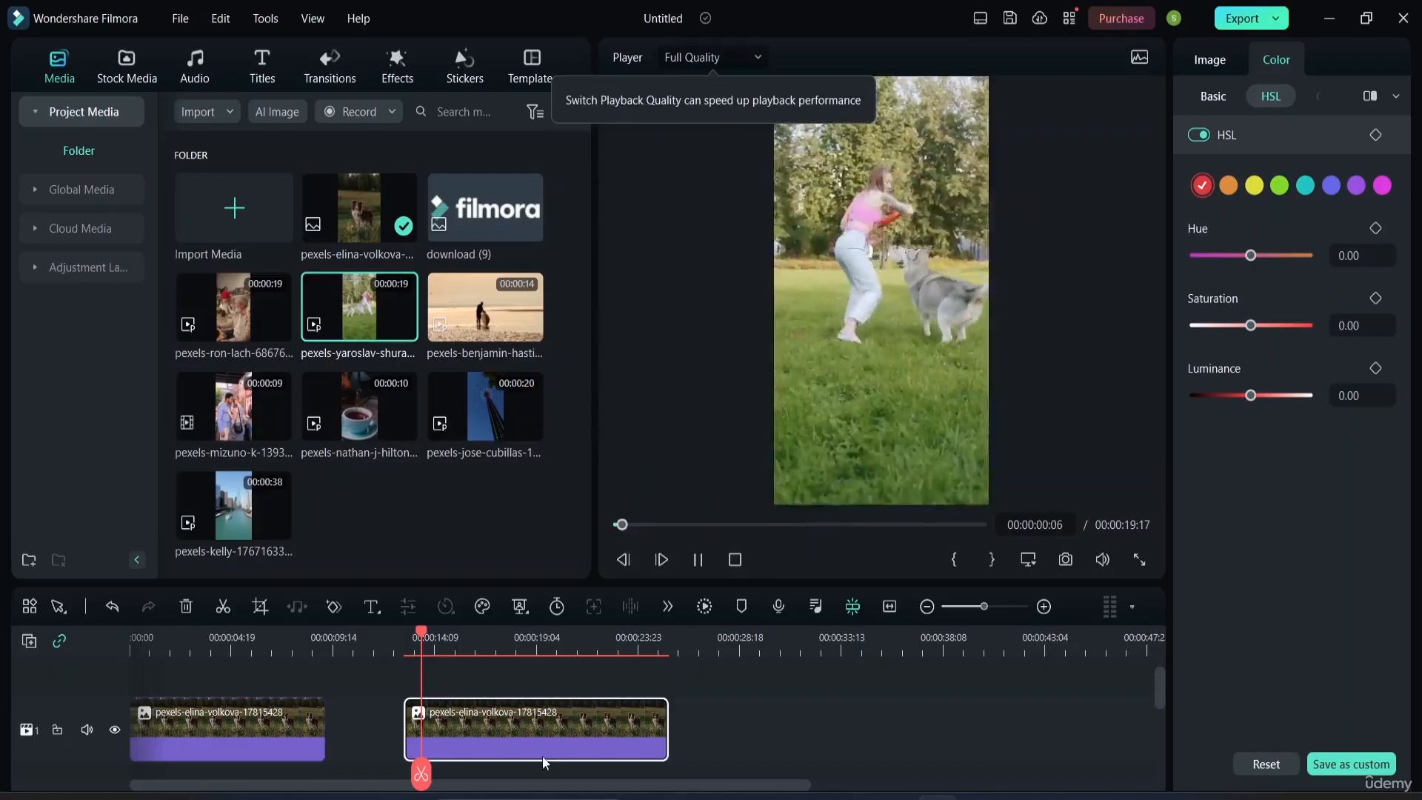
pyautogui.click(567, 730)
pyautogui.press('Delete')
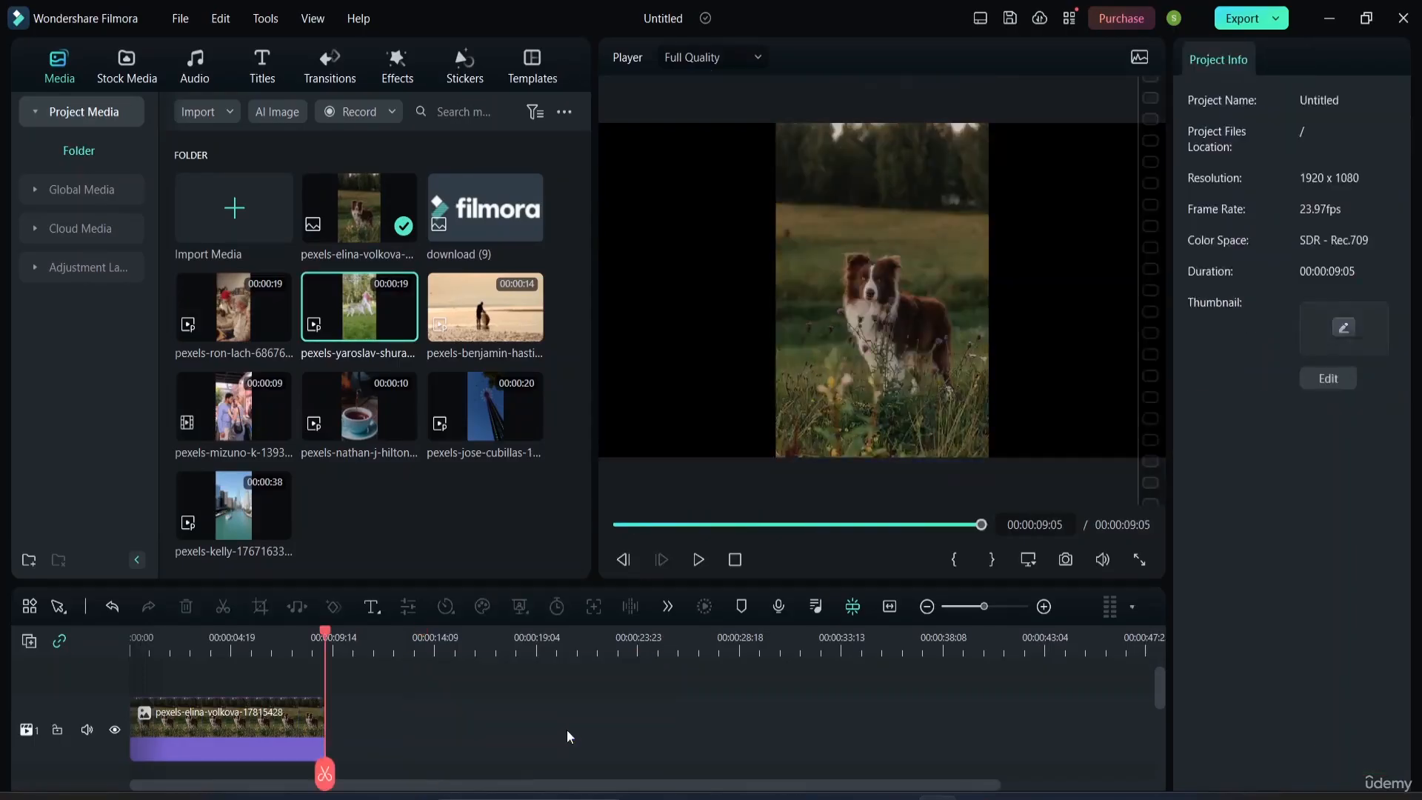
pyautogui.click(258, 753)
pyautogui.press('Delete')
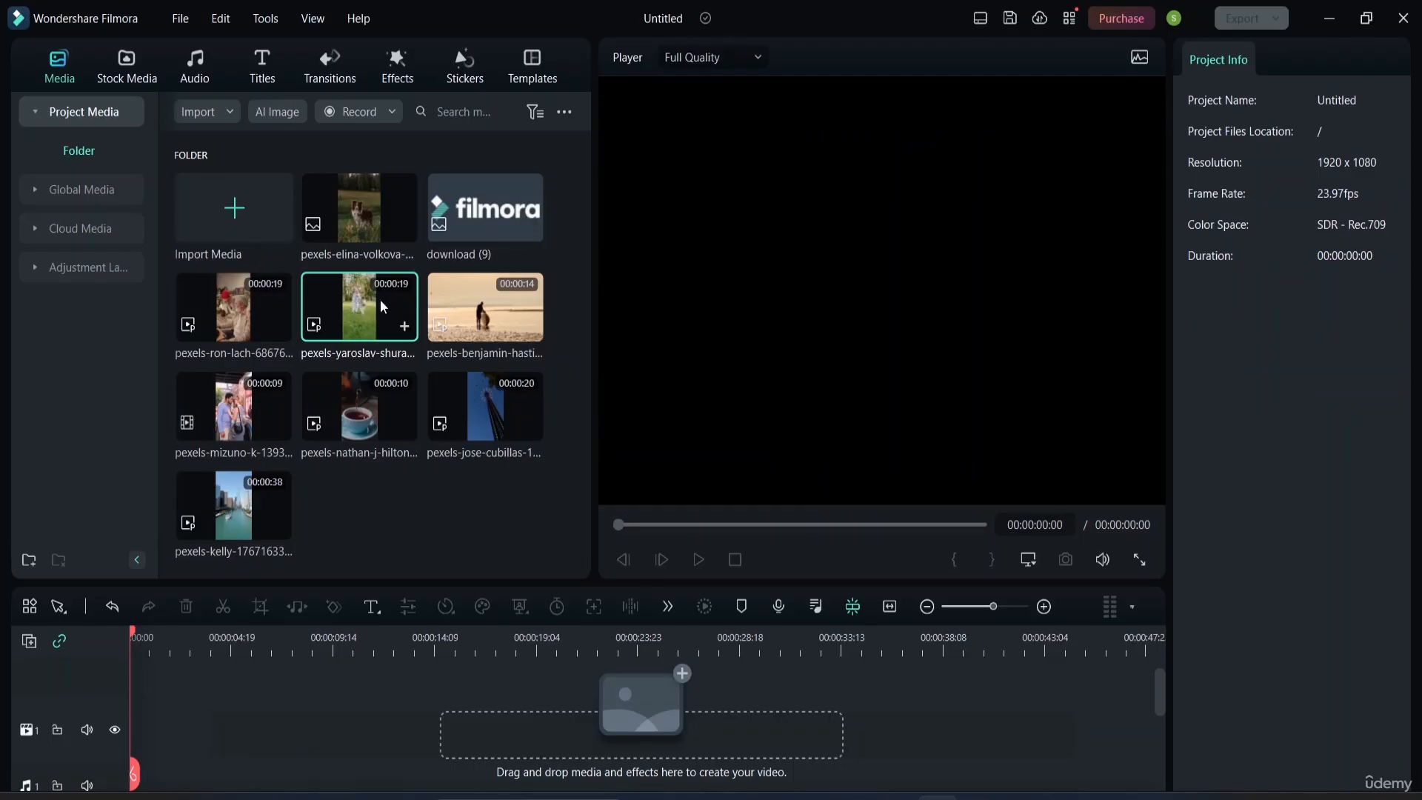
pyautogui.moveTo(360, 305); pyautogui.dragTo(136, 740)
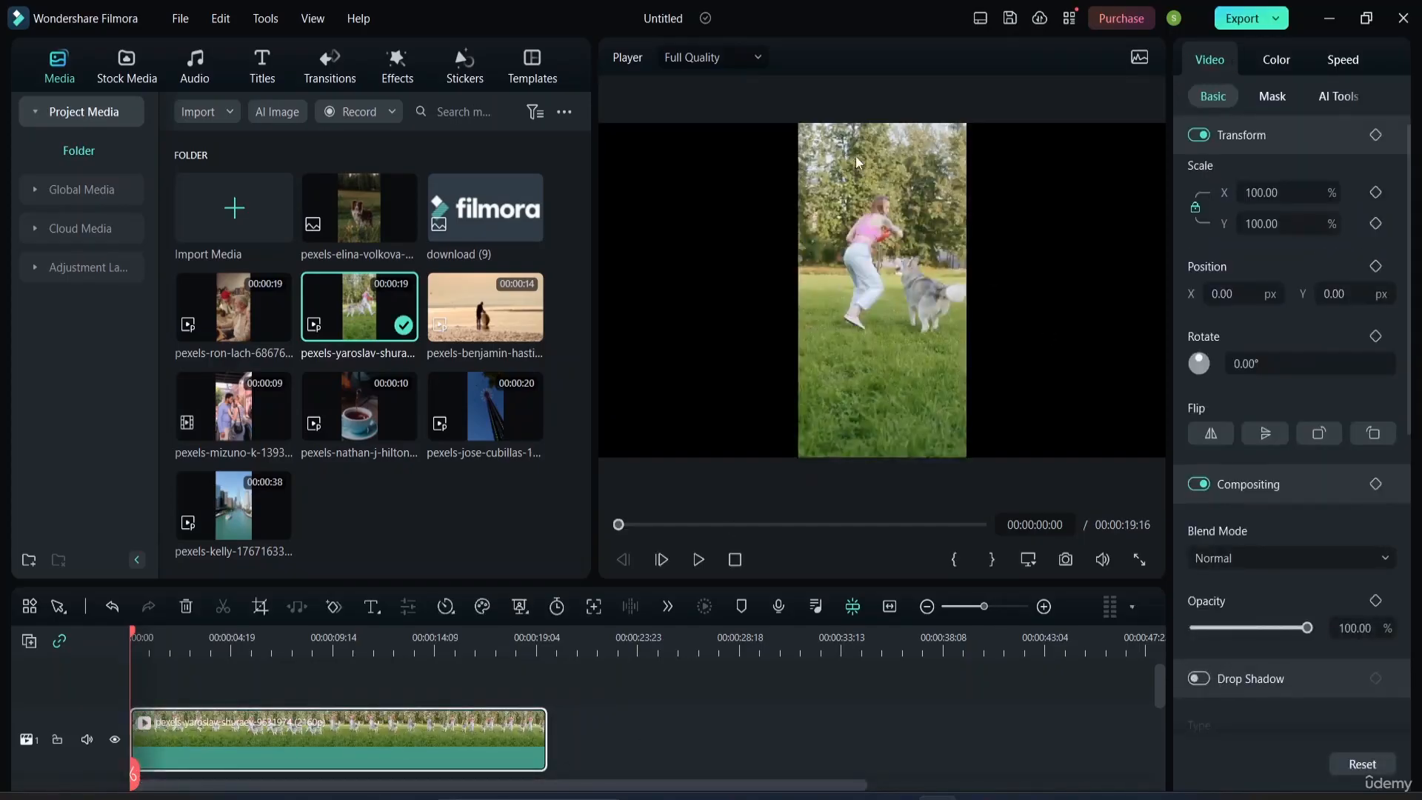
# Step: In the video's HSL settings, set the orange hue to -100.00 and raise the orange saturation and luminance
pyautogui.click(1277, 61)
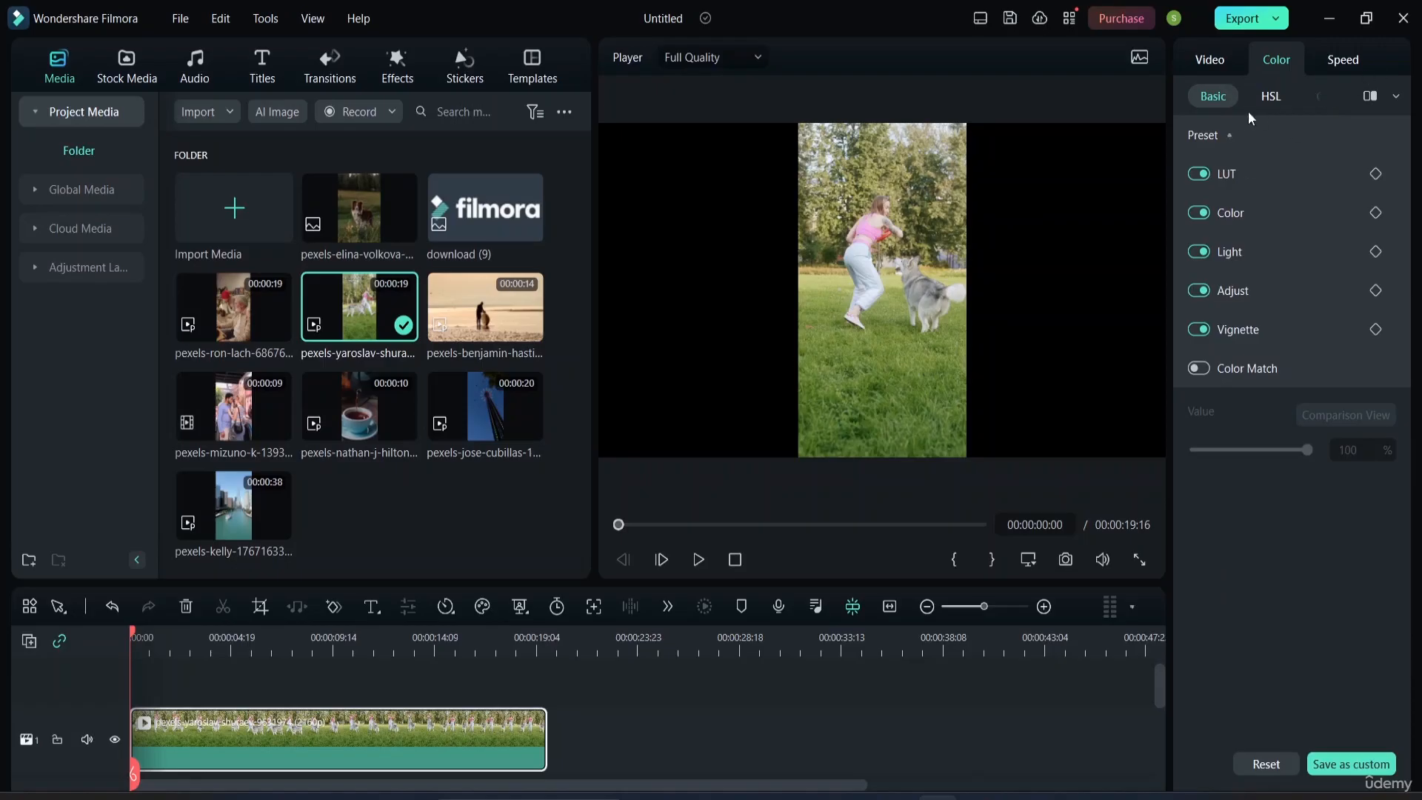
pyautogui.click(1269, 100)
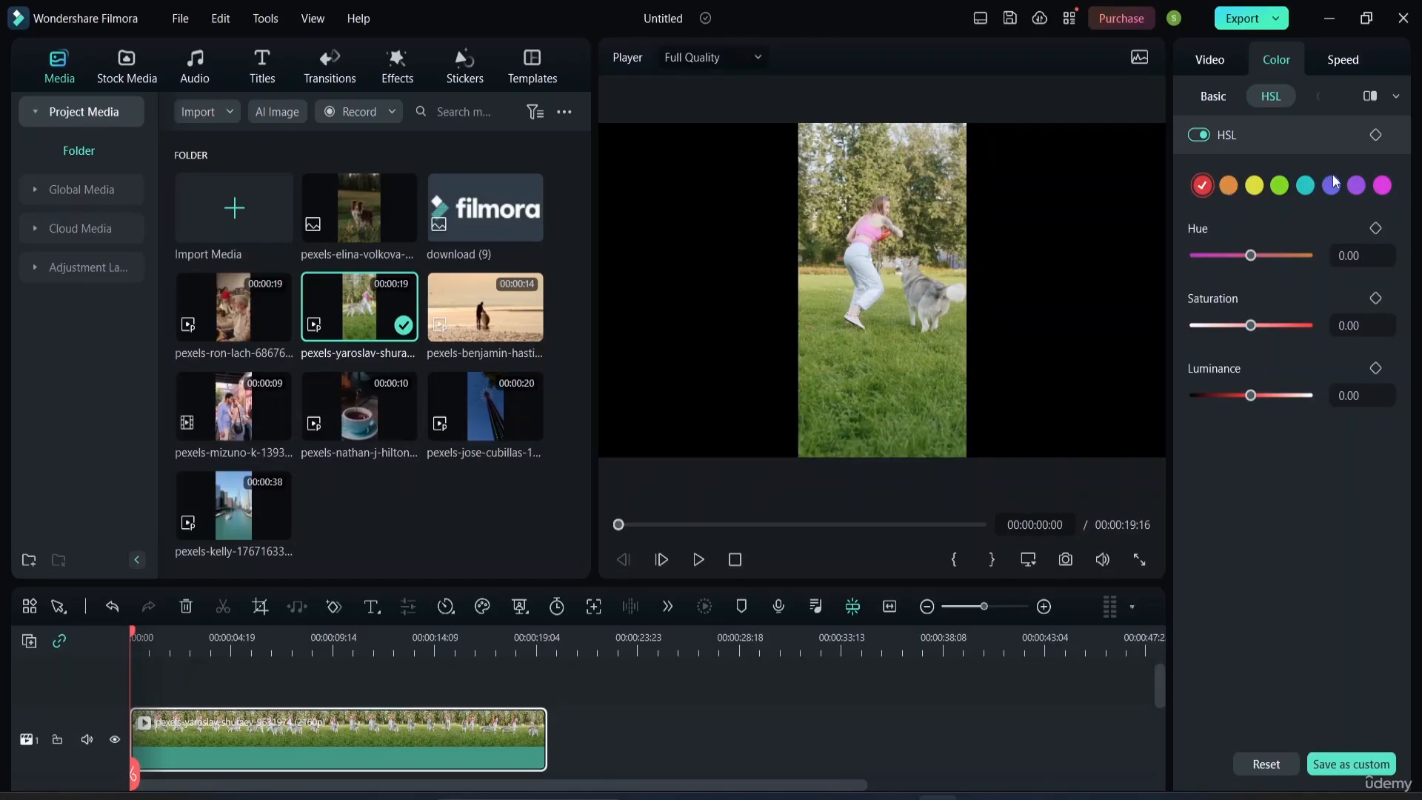
pyautogui.click(1225, 185)
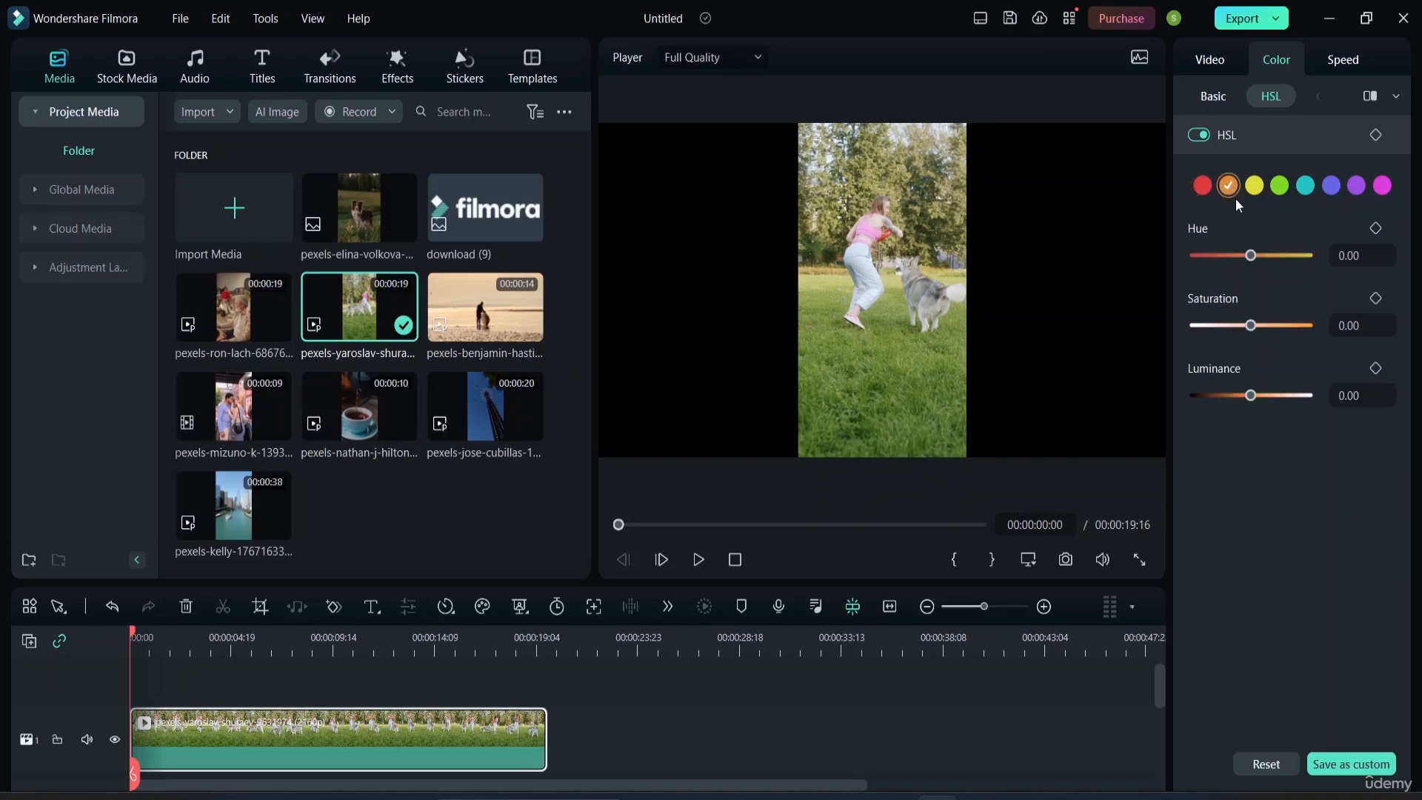
pyautogui.moveTo(1248, 264)
pyautogui.mouseDown()
pyautogui.moveTo(1181, 277)
pyautogui.moveTo(1308, 273)
pyautogui.moveTo(1196, 280)
pyautogui.moveTo(1261, 277)
pyautogui.mouseUp()
pyautogui.moveTo(1262, 256); pyautogui.dragTo(1157, 292)
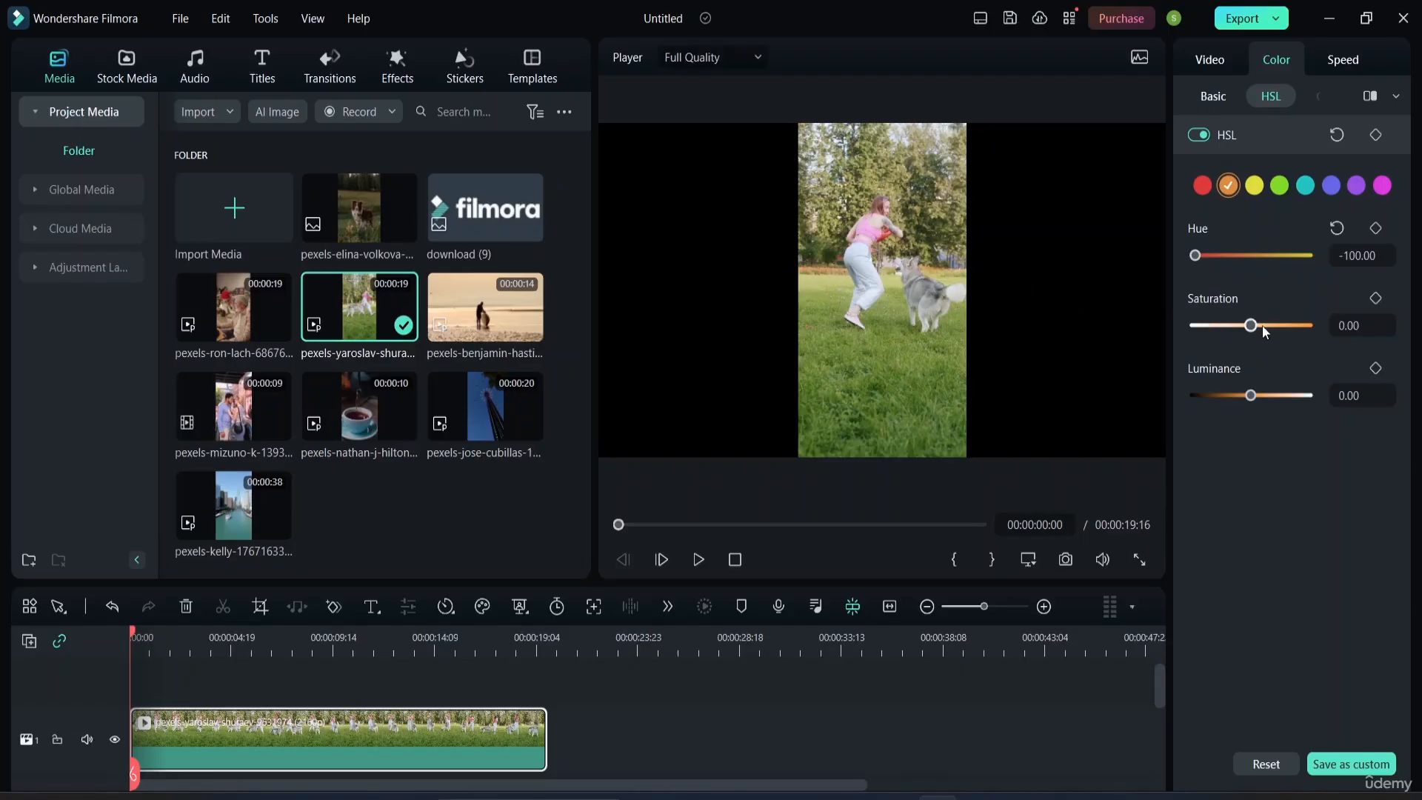
pyautogui.moveTo(1250, 326); pyautogui.dragTo(1279, 330)
pyautogui.moveTo(1250, 396); pyautogui.dragTo(1275, 395)
# Step: Set the green hue to about 58.68 and saturation to about -85.12, and raise the green luminance
pyautogui.click(1279, 185)
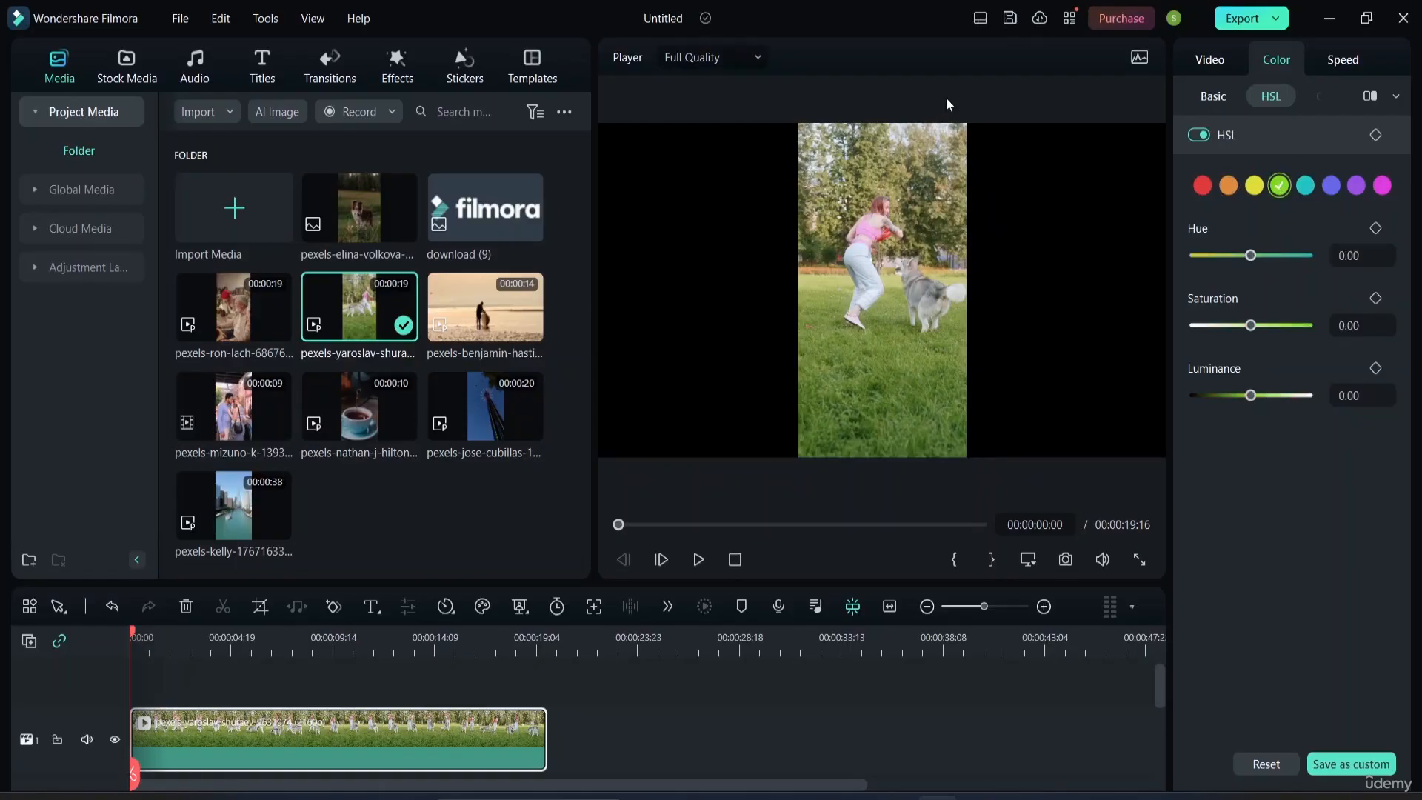
pyautogui.moveTo(1251, 255); pyautogui.dragTo(902, 482)
pyautogui.moveTo(1195, 256); pyautogui.dragTo(1285, 257)
pyautogui.moveTo(1250, 326); pyautogui.dragTo(1203, 326)
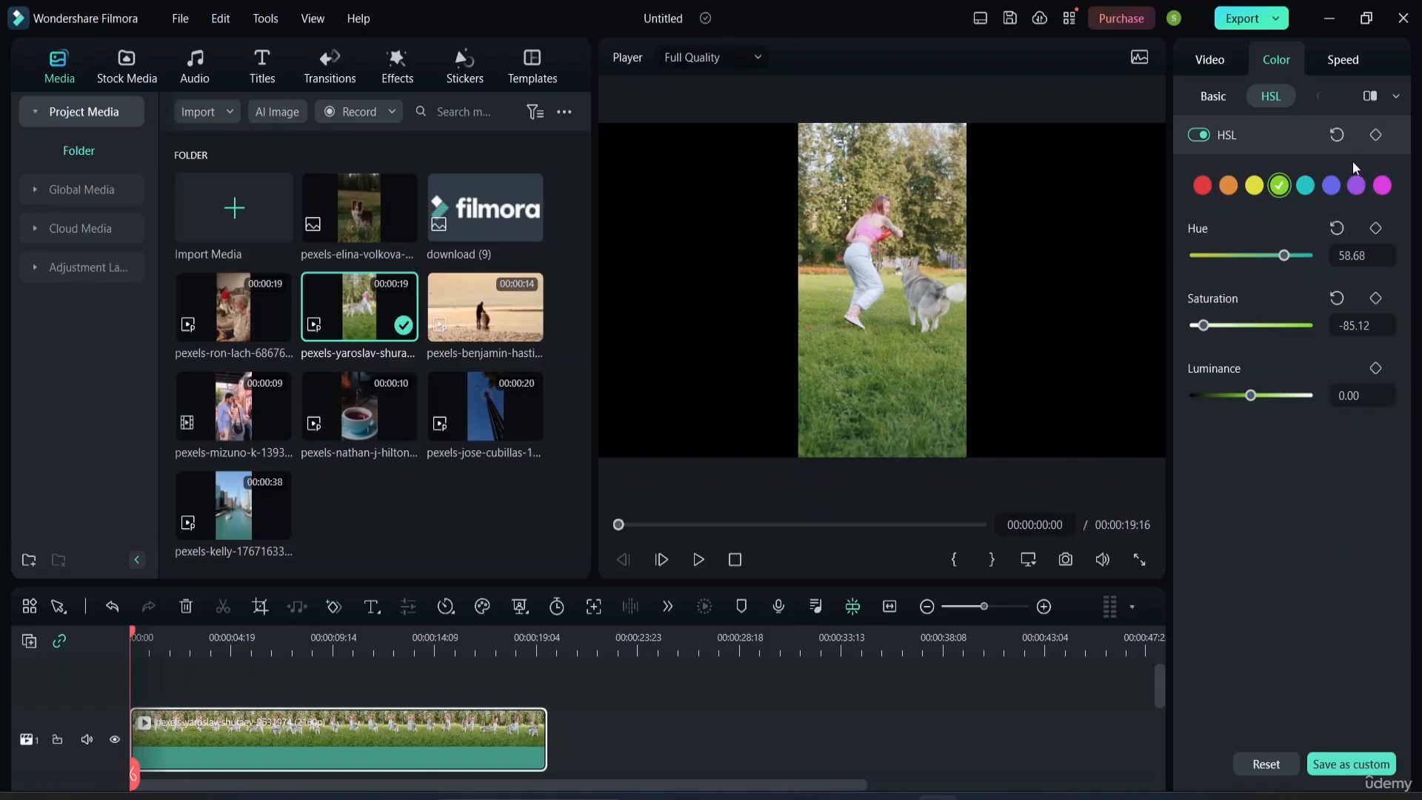
pyautogui.click(1376, 135)
pyautogui.moveTo(1251, 398); pyautogui.dragTo(1282, 403)
# Step: Set the cyan hue to about -10.74, saturation to -100.00 and luminance to about 57.02
pyautogui.click(1306, 187)
pyautogui.moveTo(1250, 255)
pyautogui.mouseDown()
pyautogui.moveTo(1180, 256)
pyautogui.moveTo(1278, 255)
pyautogui.moveTo(1250, 255)
pyautogui.mouseUp()
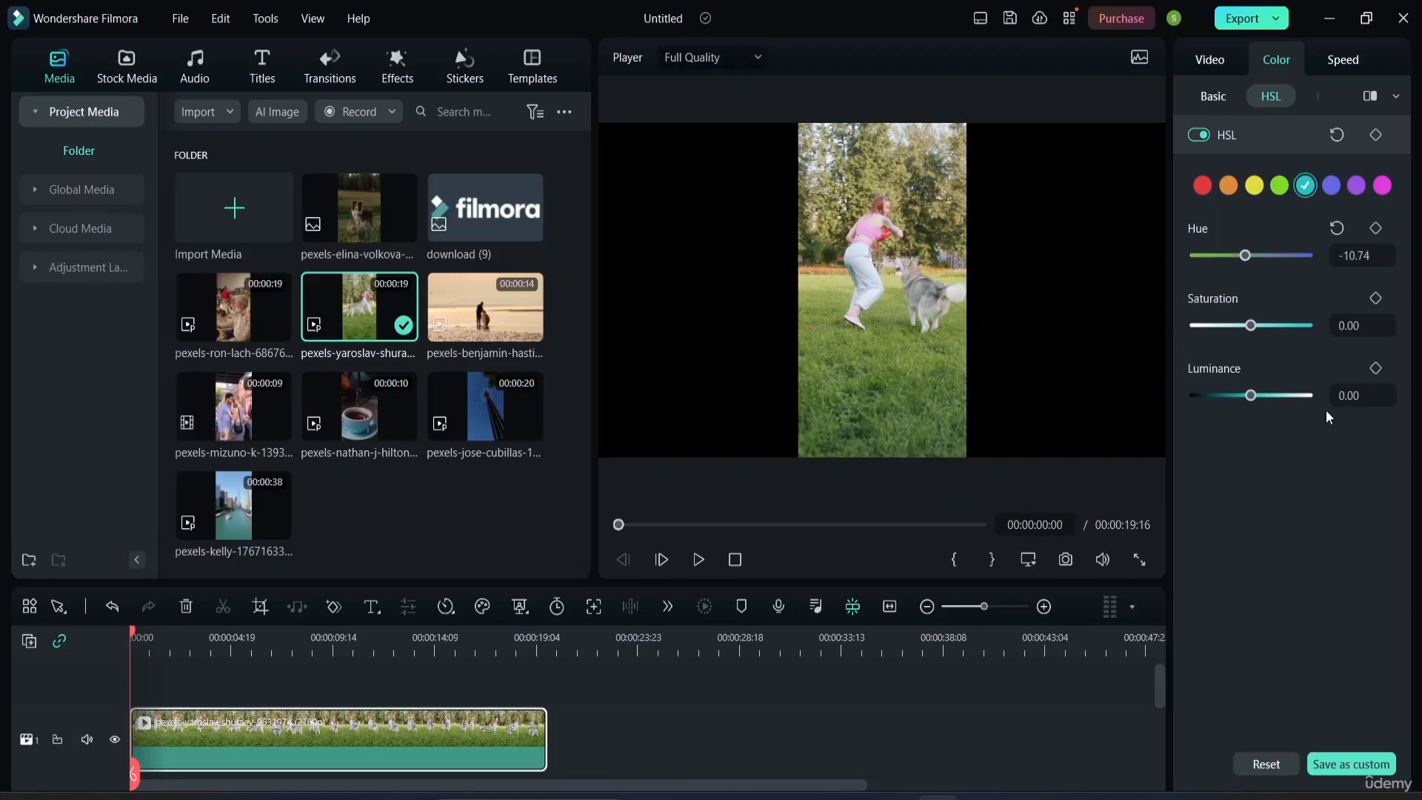
pyautogui.moveTo(1256, 329); pyautogui.dragTo(1185, 330)
pyautogui.moveTo(1263, 397); pyautogui.dragTo(1283, 392)
# Step: Set the magenta hue to -100.00, saturation to about -90.08 and luminance to about -43.80
pyautogui.click(1382, 186)
pyautogui.moveTo(1254, 259)
pyautogui.mouseDown()
pyautogui.moveTo(1199, 259)
pyautogui.moveTo(1279, 264)
pyautogui.mouseUp()
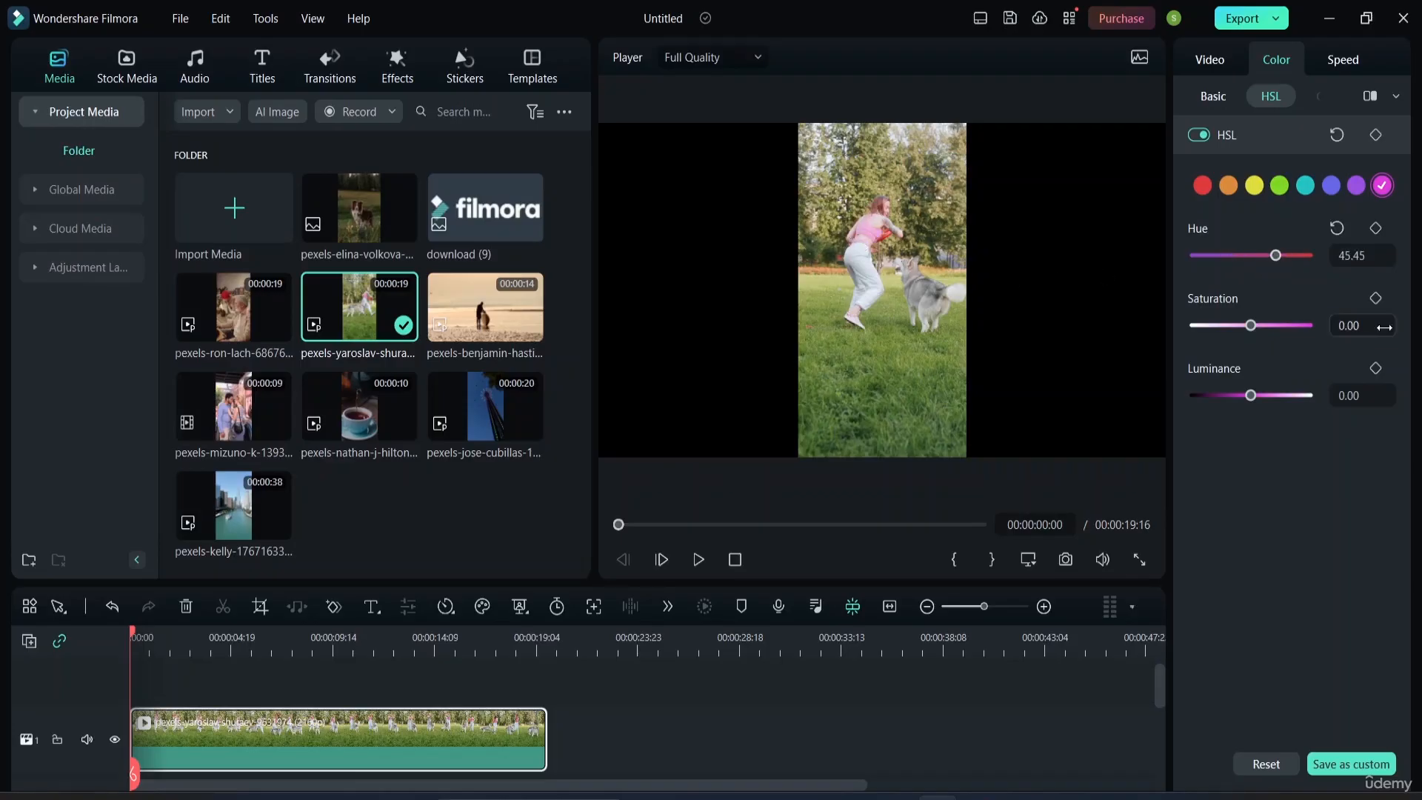
pyautogui.moveTo(1276, 261); pyautogui.dragTo(1193, 271)
pyautogui.moveTo(1250, 326); pyautogui.dragTo(1200, 327)
pyautogui.moveTo(1250, 395); pyautogui.dragTo(1226, 395)
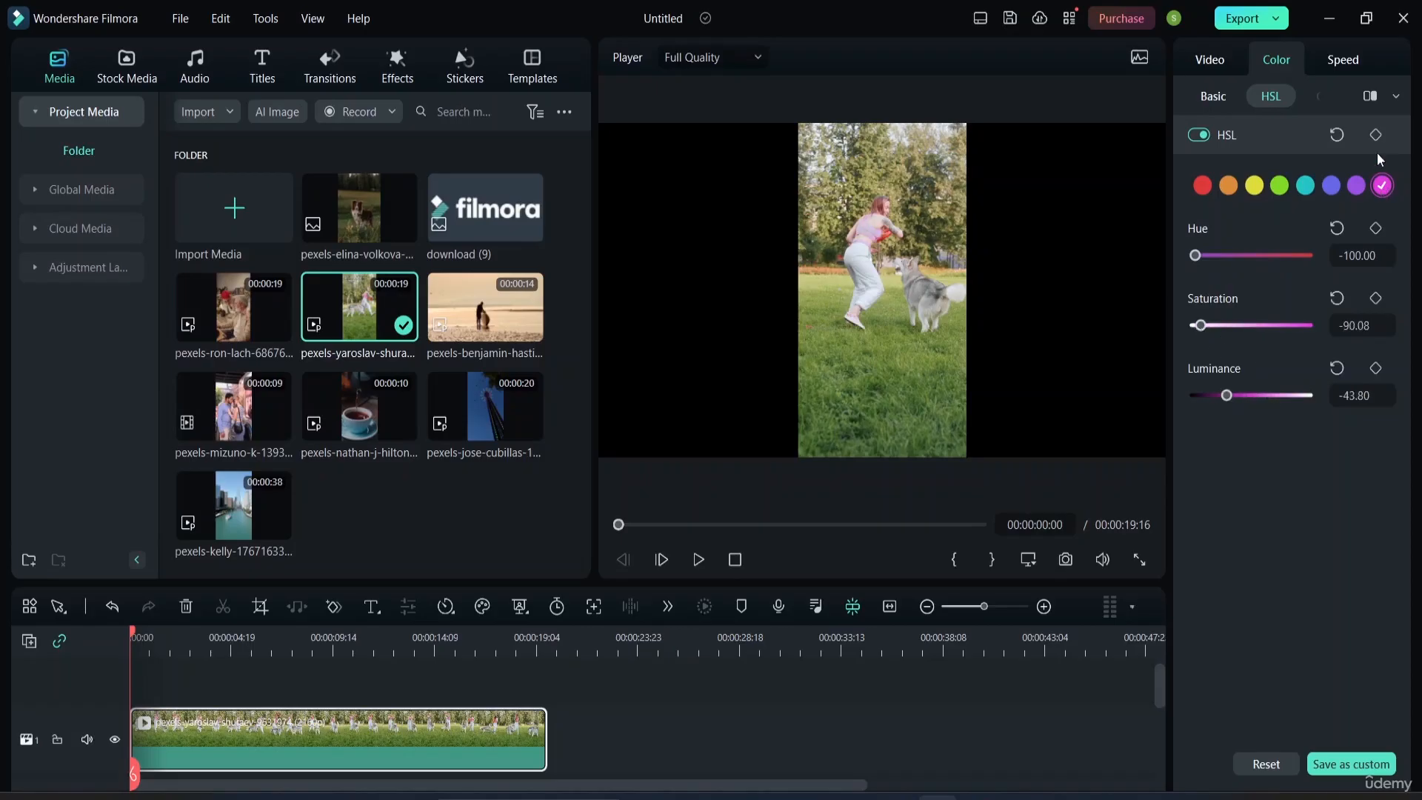
# Step: Reshape the video's blue color curve by lifting the shadows, lowering the highlights and pulling down its upper endpoint
pyautogui.click(1301, 189)
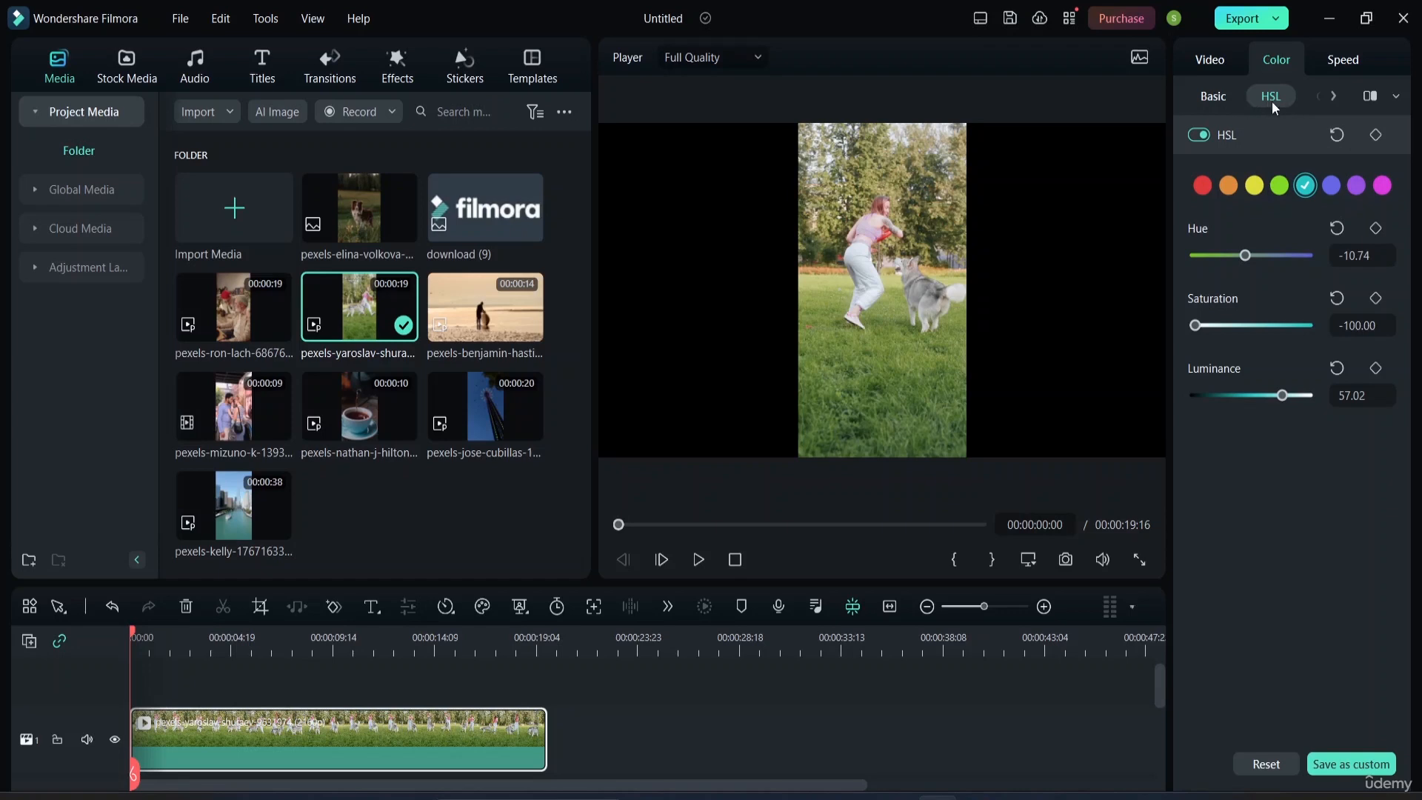
pyautogui.click(1330, 96)
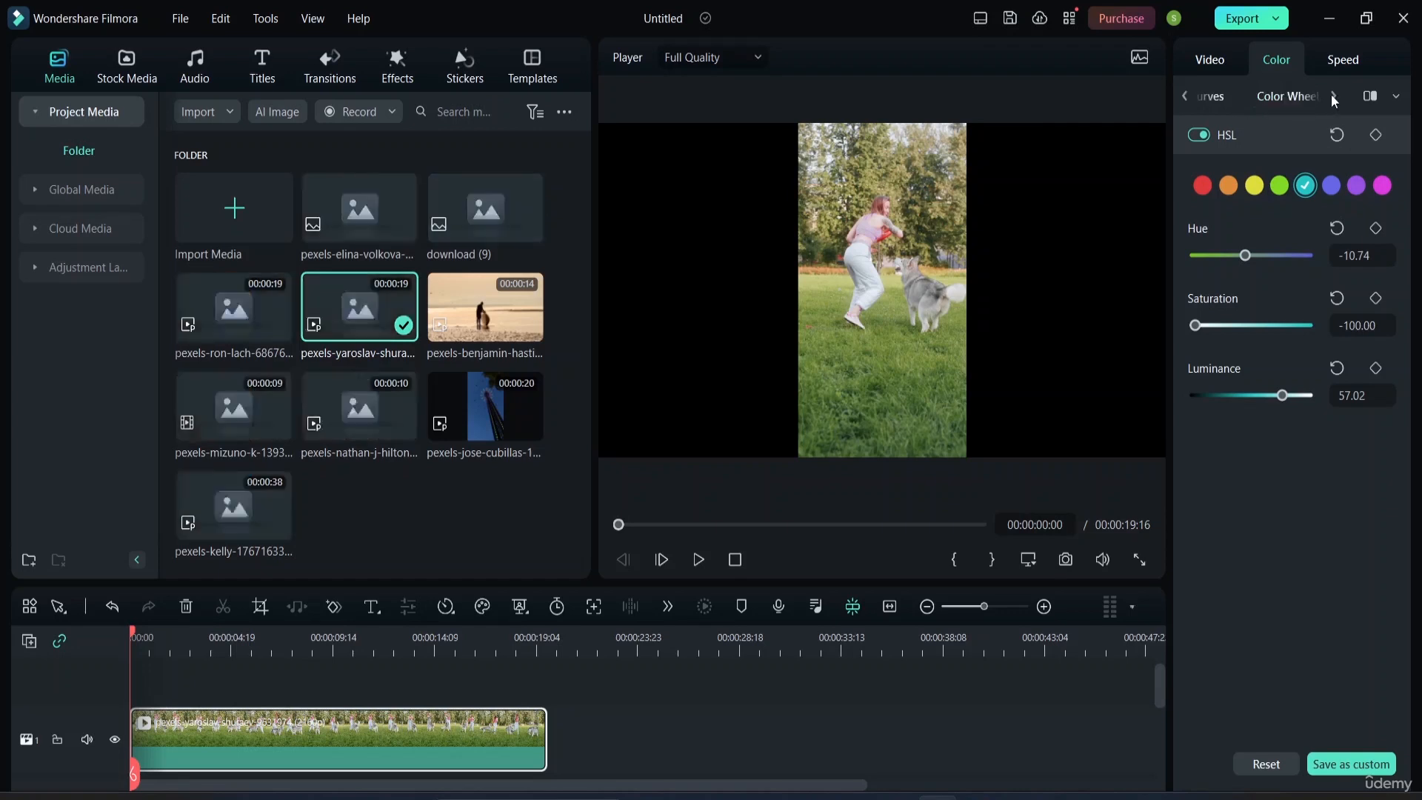
pyautogui.click(1215, 98)
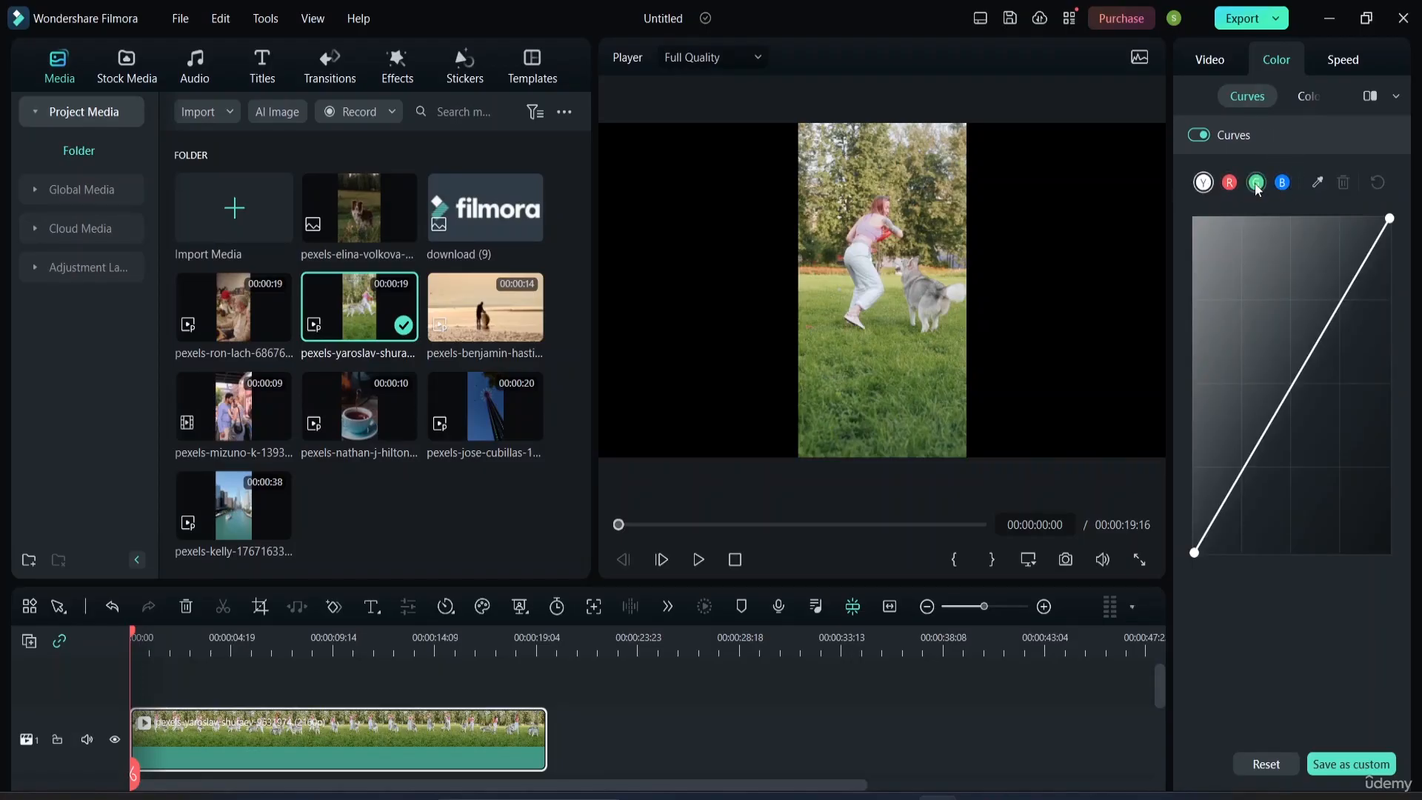
pyautogui.click(1283, 186)
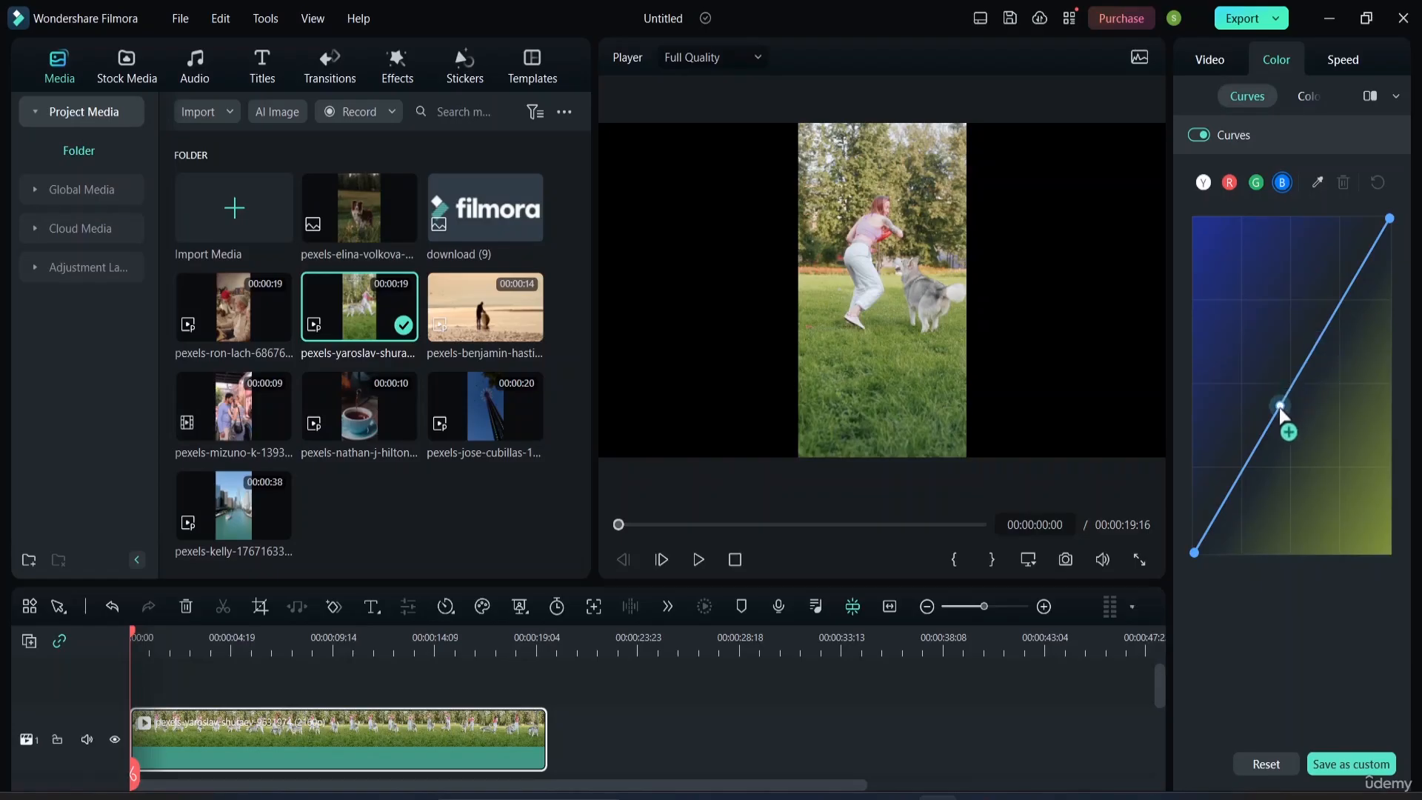
pyautogui.moveTo(1247, 481); pyautogui.dragTo(1207, 483)
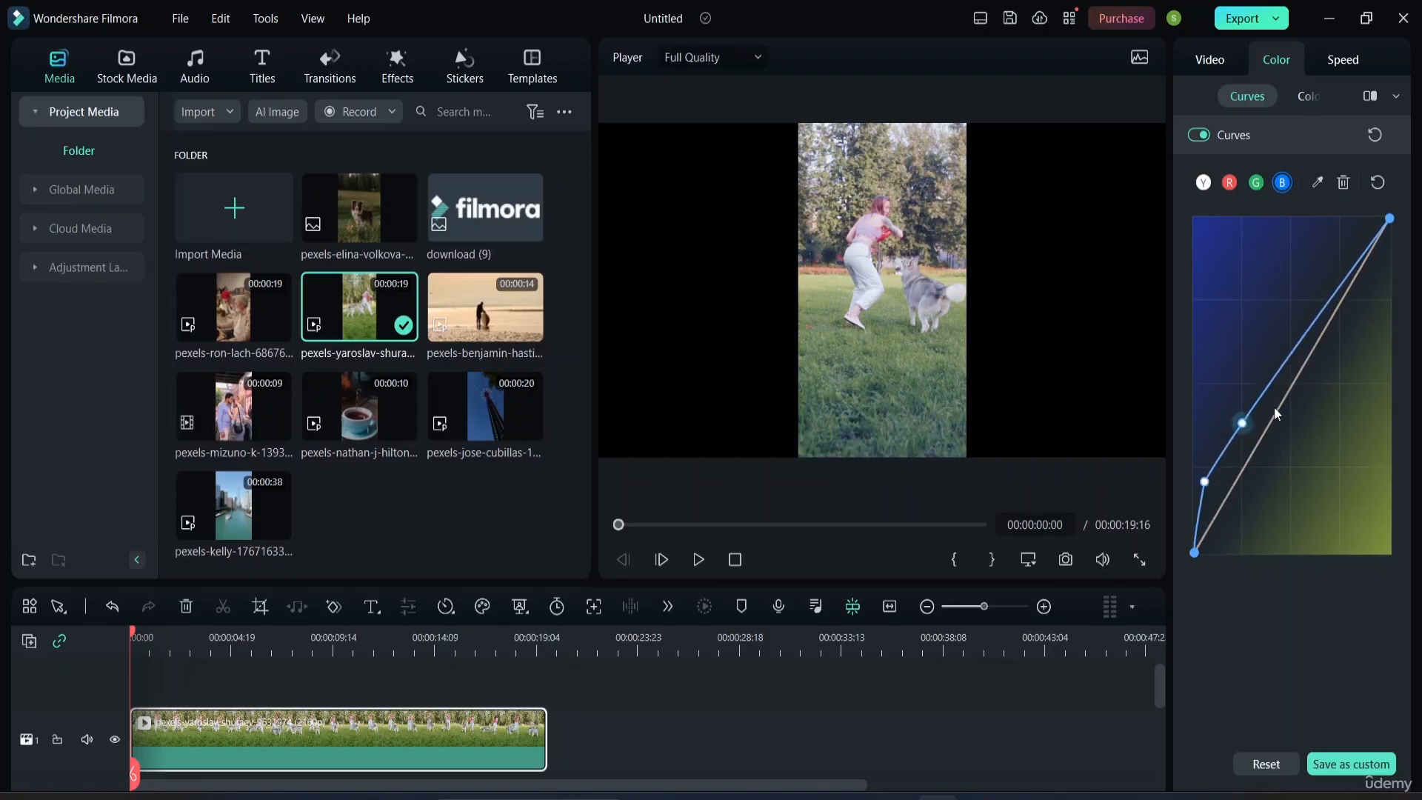
pyautogui.moveTo(1354, 268); pyautogui.dragTo(1366, 319)
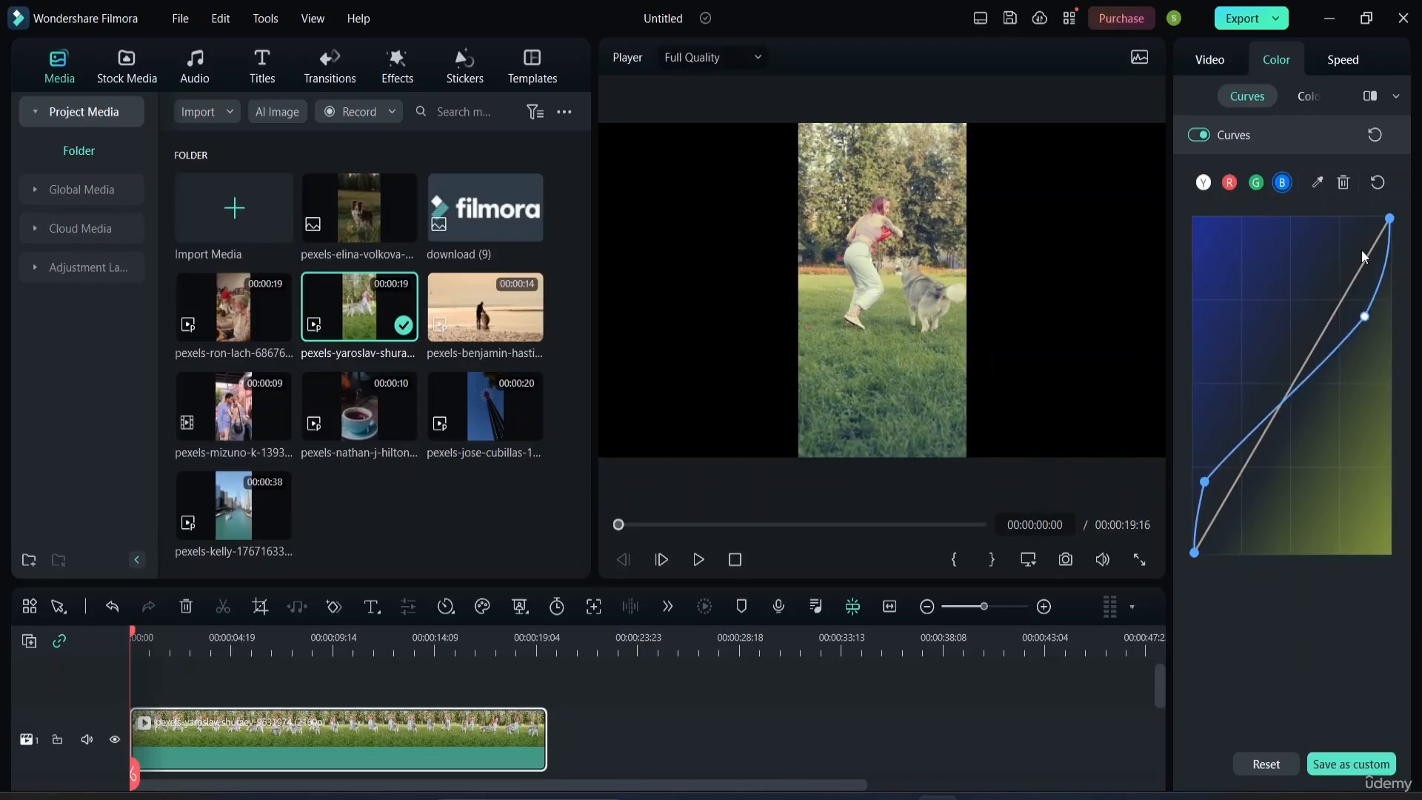
pyautogui.moveTo(1391, 219); pyautogui.dragTo(1374, 244)
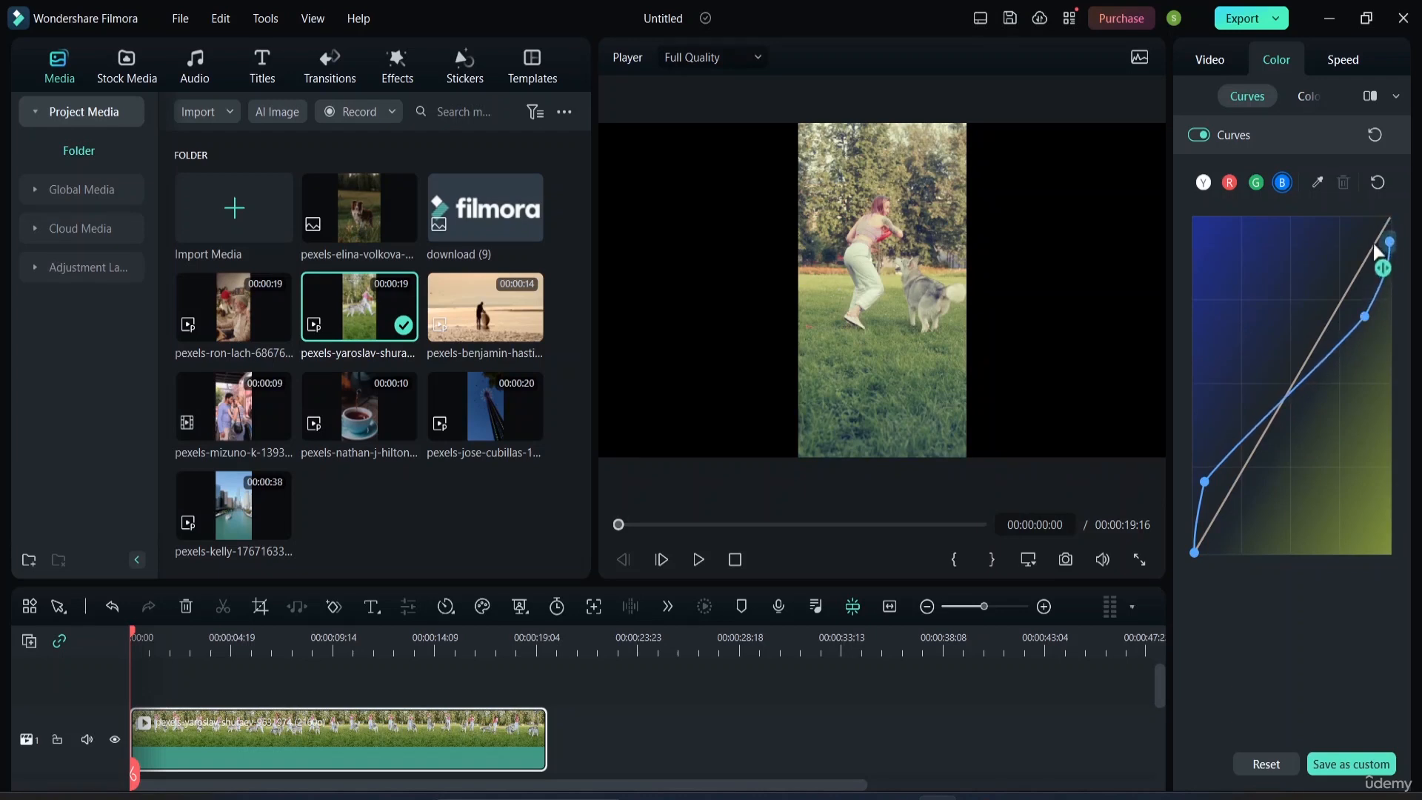
# Step: Raise the green curve in the highlights and pull the red curve down in the lower midtones
pyautogui.click(1257, 182)
pyautogui.moveTo(1331, 312); pyautogui.dragTo(1344, 262)
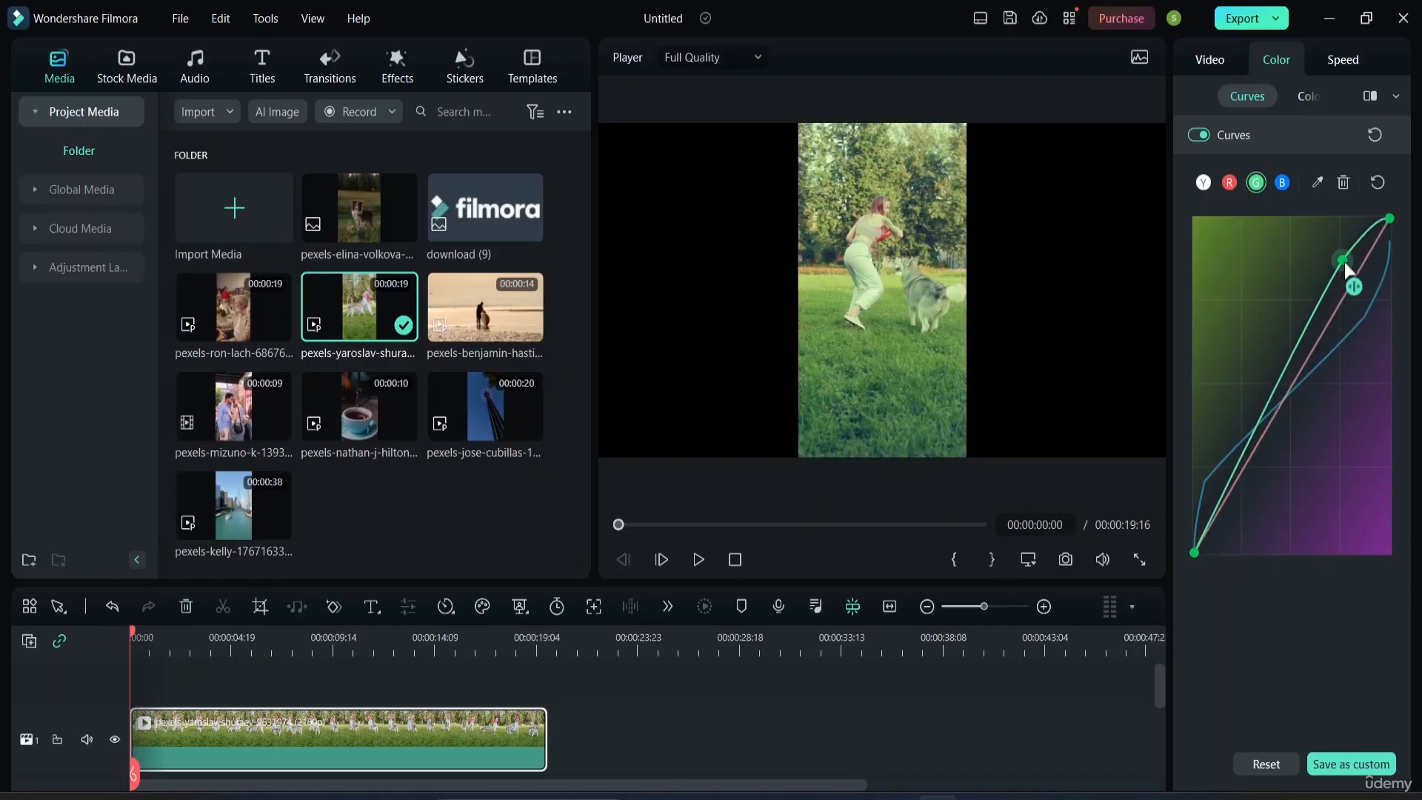
pyautogui.click(1229, 184)
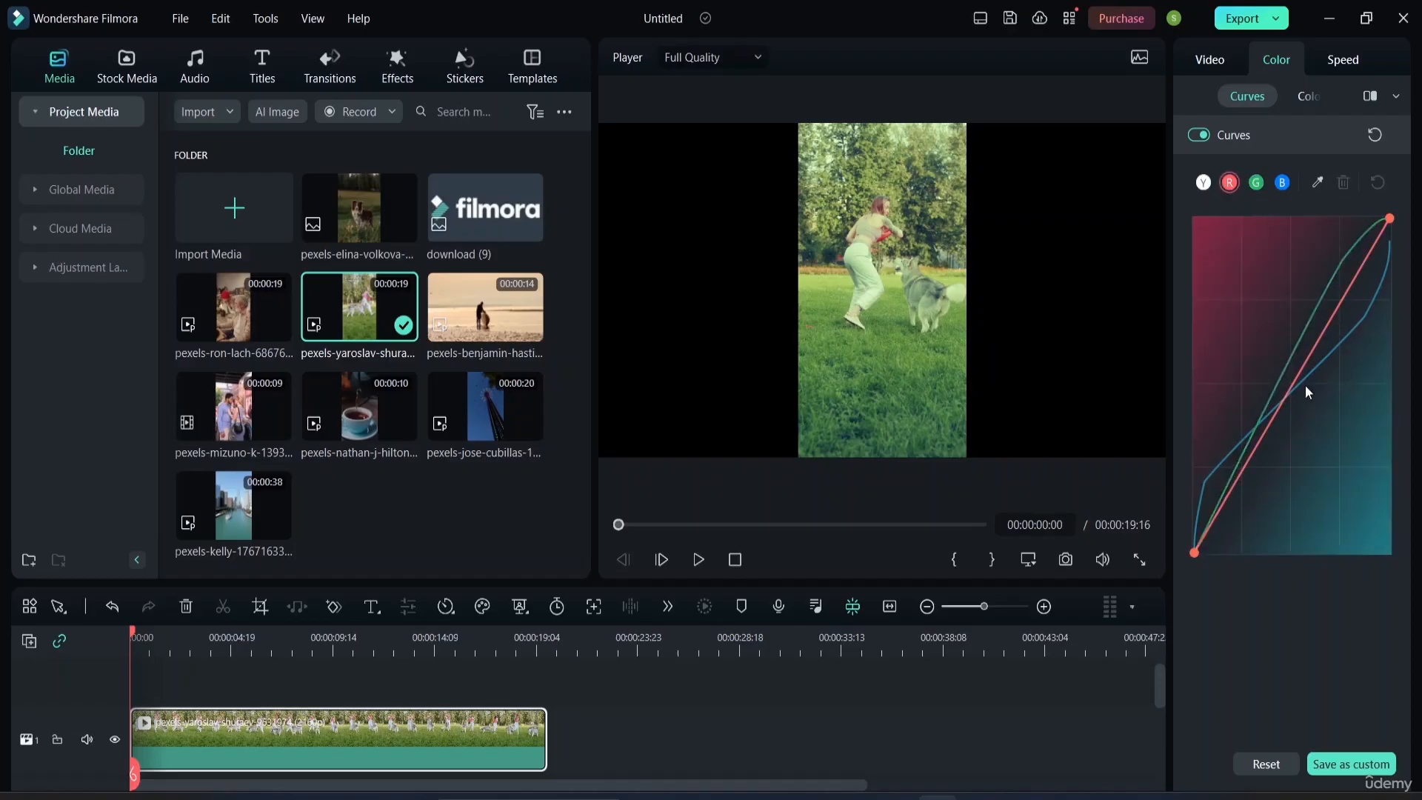
pyautogui.moveTo(1294, 376); pyautogui.dragTo(1280, 462)
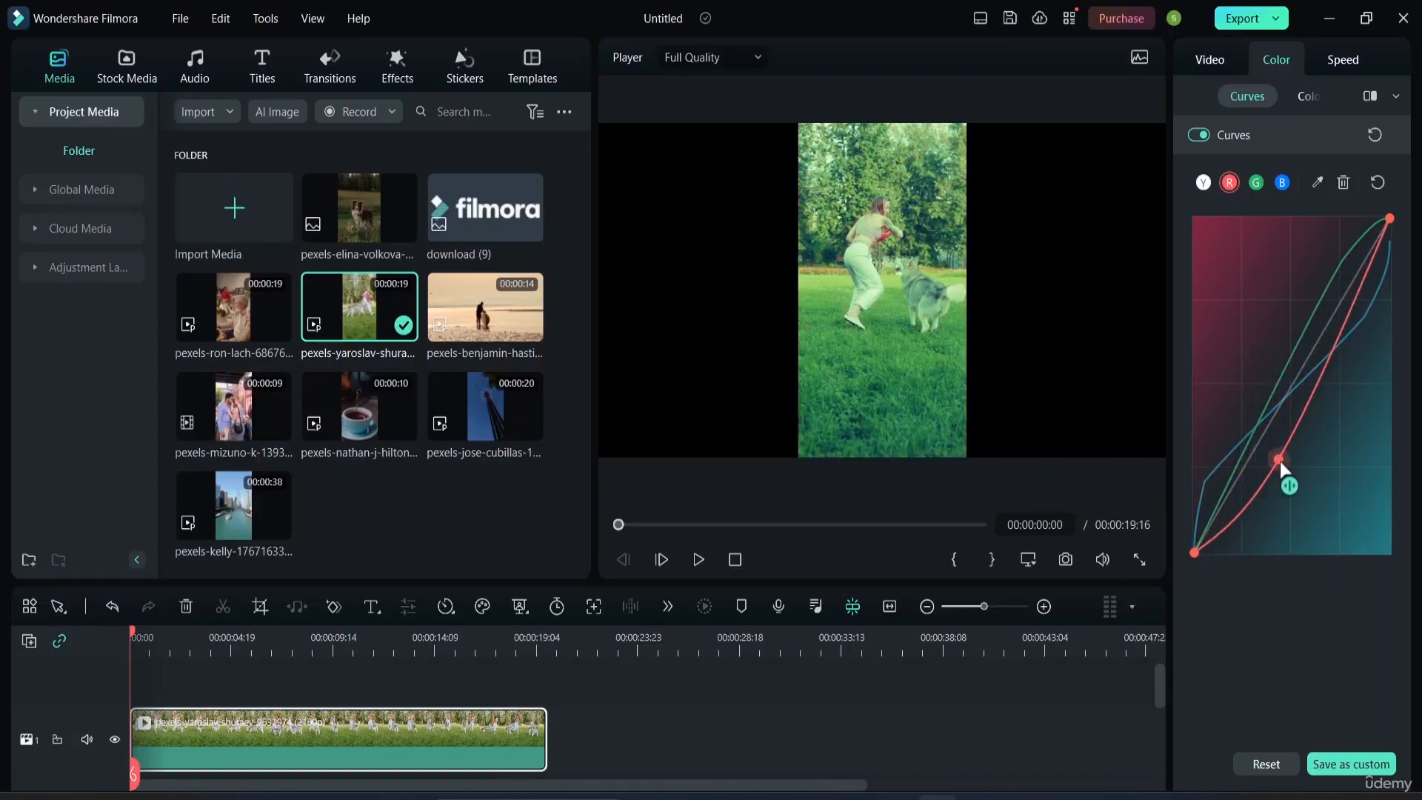
# Step: Try pulling the white curve down in the shadows and sampling a curve point from the footage with the eyedropper
pyautogui.click(1203, 183)
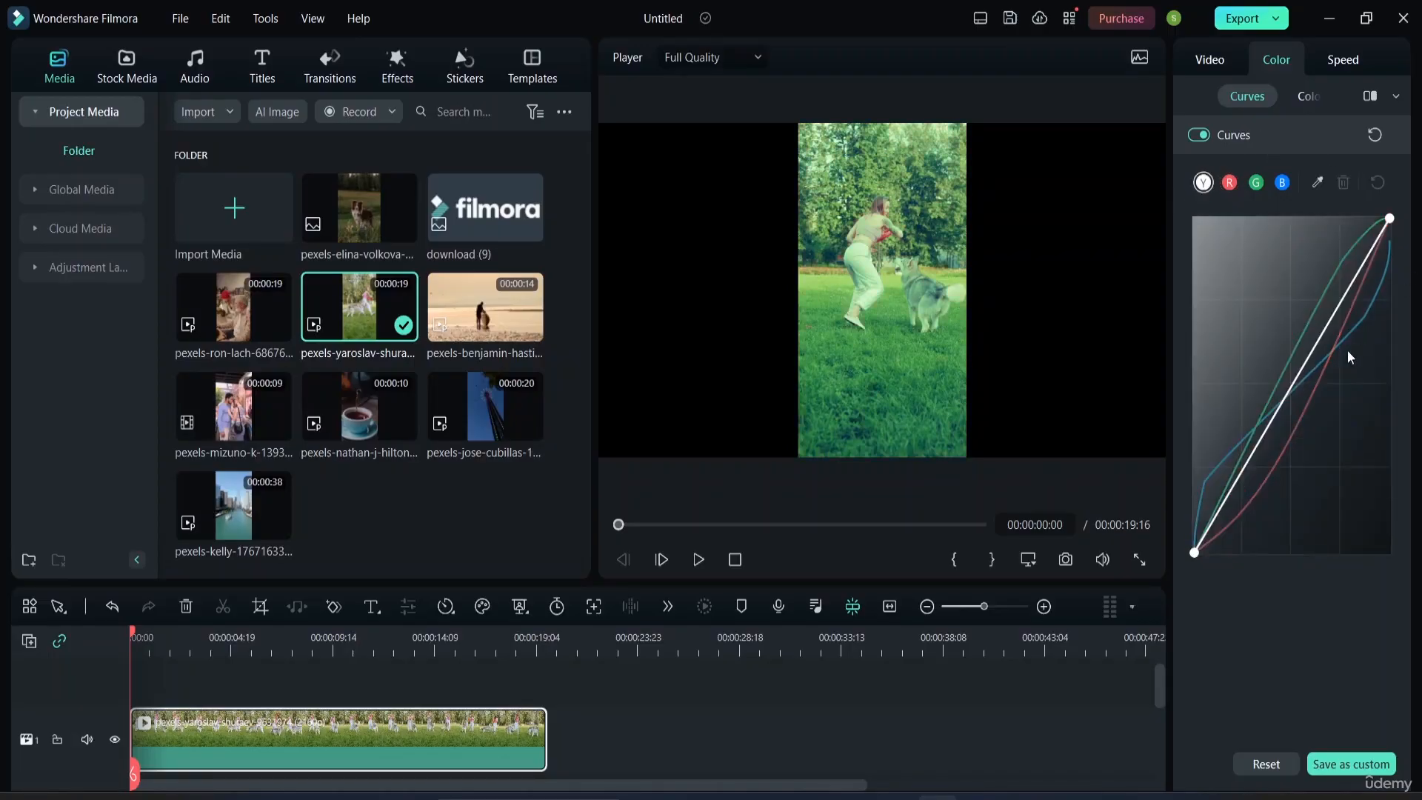
pyautogui.moveTo(1327, 329); pyautogui.dragTo(1234, 533)
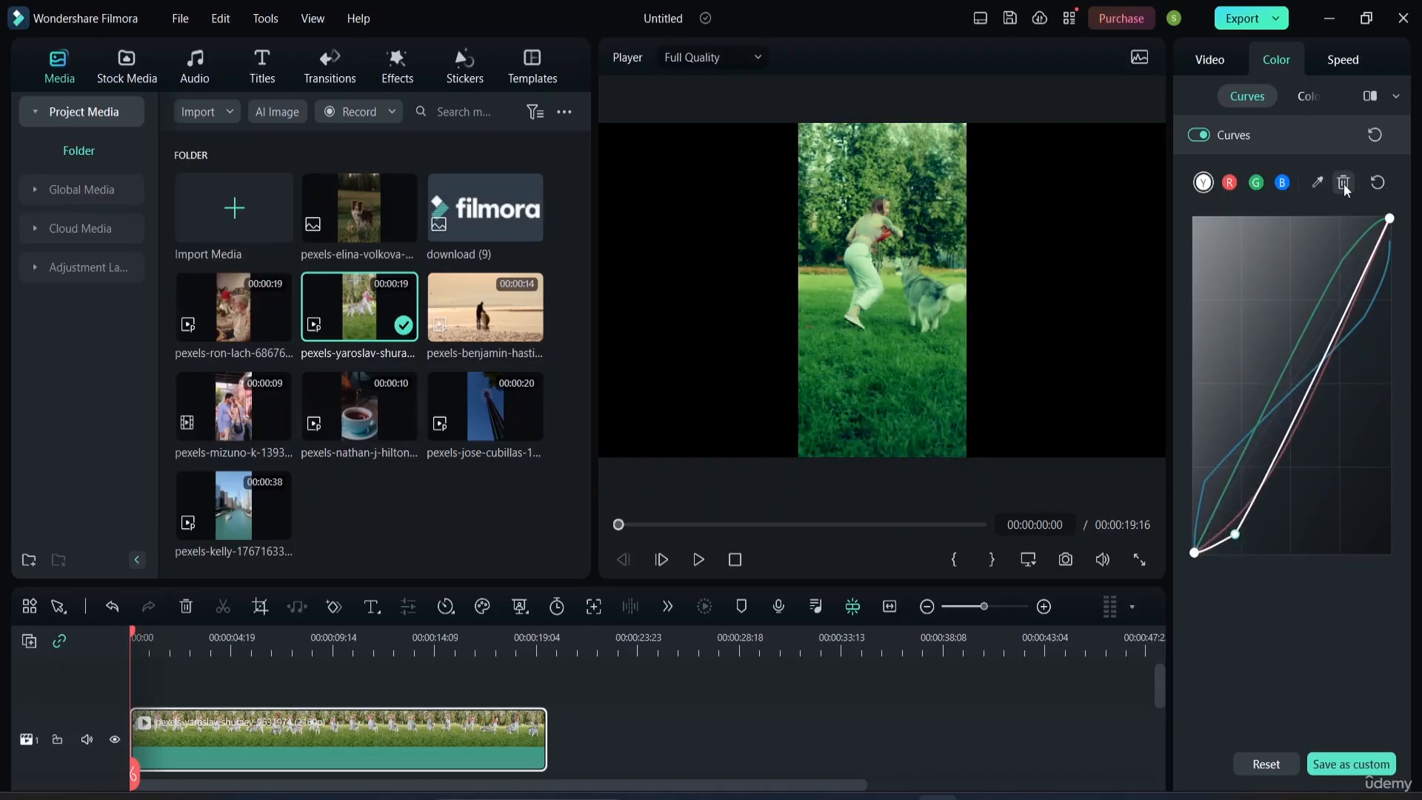
pyautogui.click(1317, 182)
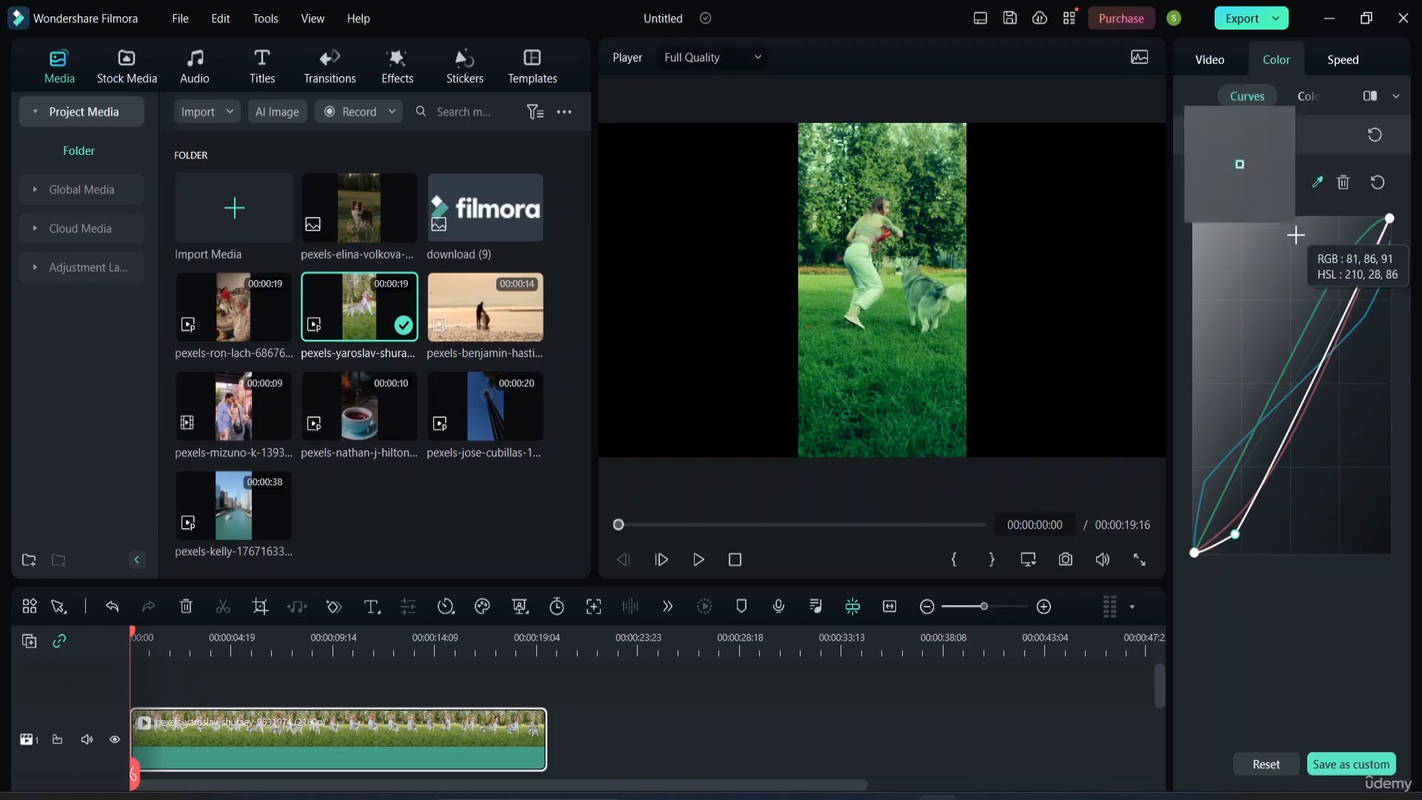
pyautogui.click(1228, 183)
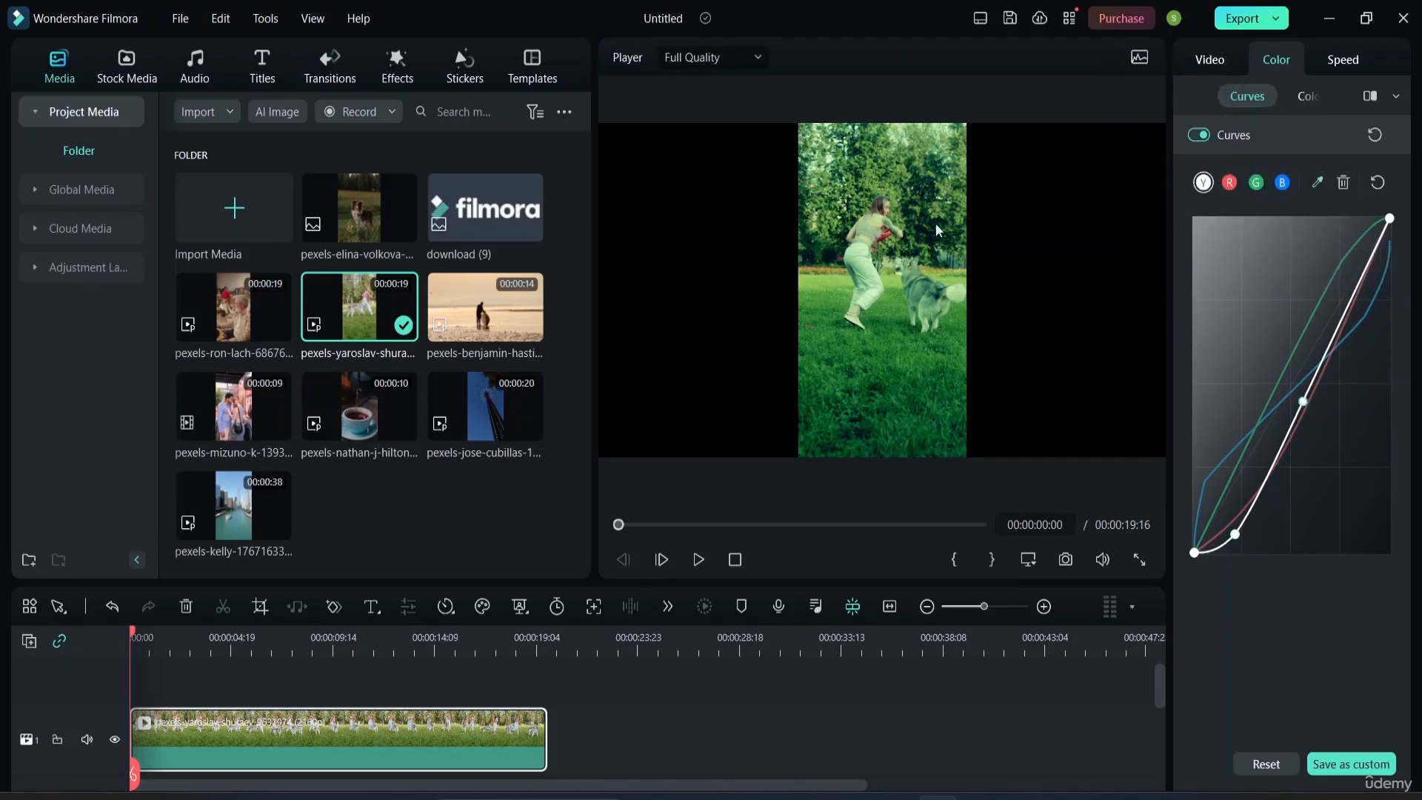
pyautogui.click(892, 199)
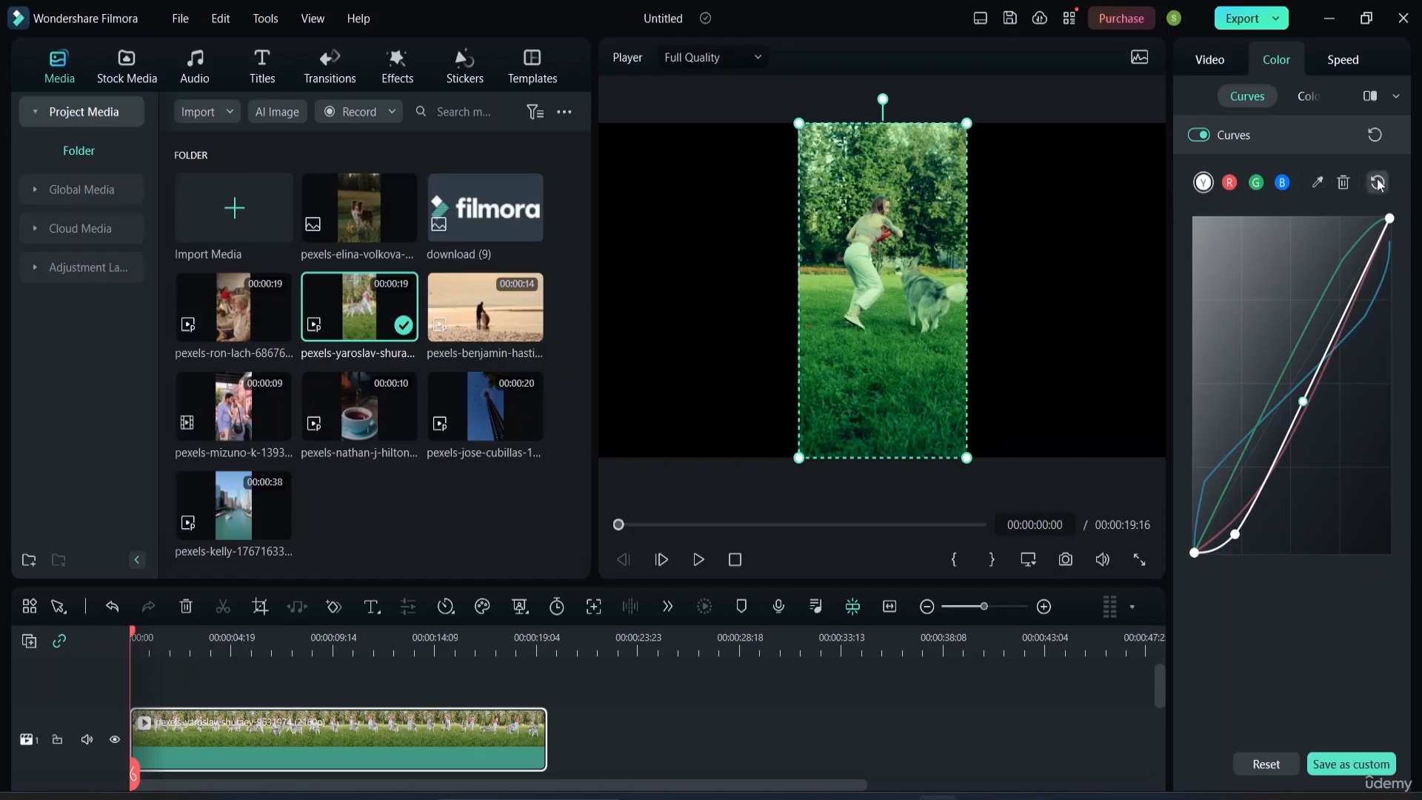
# Step: Reset the white curve and the red curve to straight lines, keeping the green and blue curve adjustments
pyautogui.click(1378, 182)
pyautogui.click(1229, 182)
pyautogui.click(1379, 182)
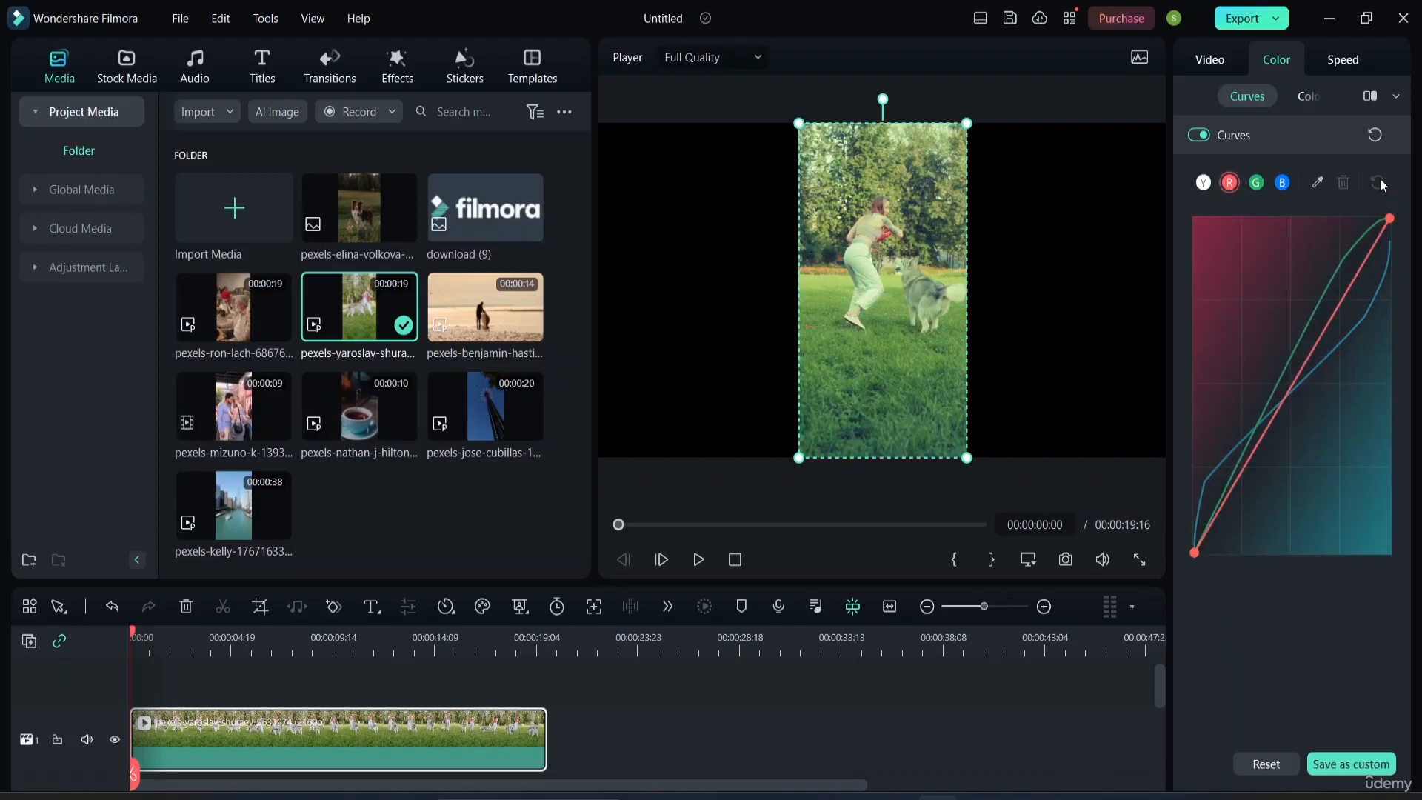
# Step: Use the color wheels' brightness sliders to darken the highlights a little, the midtones very slightly and the shadows more strongly
pyautogui.click(1310, 97)
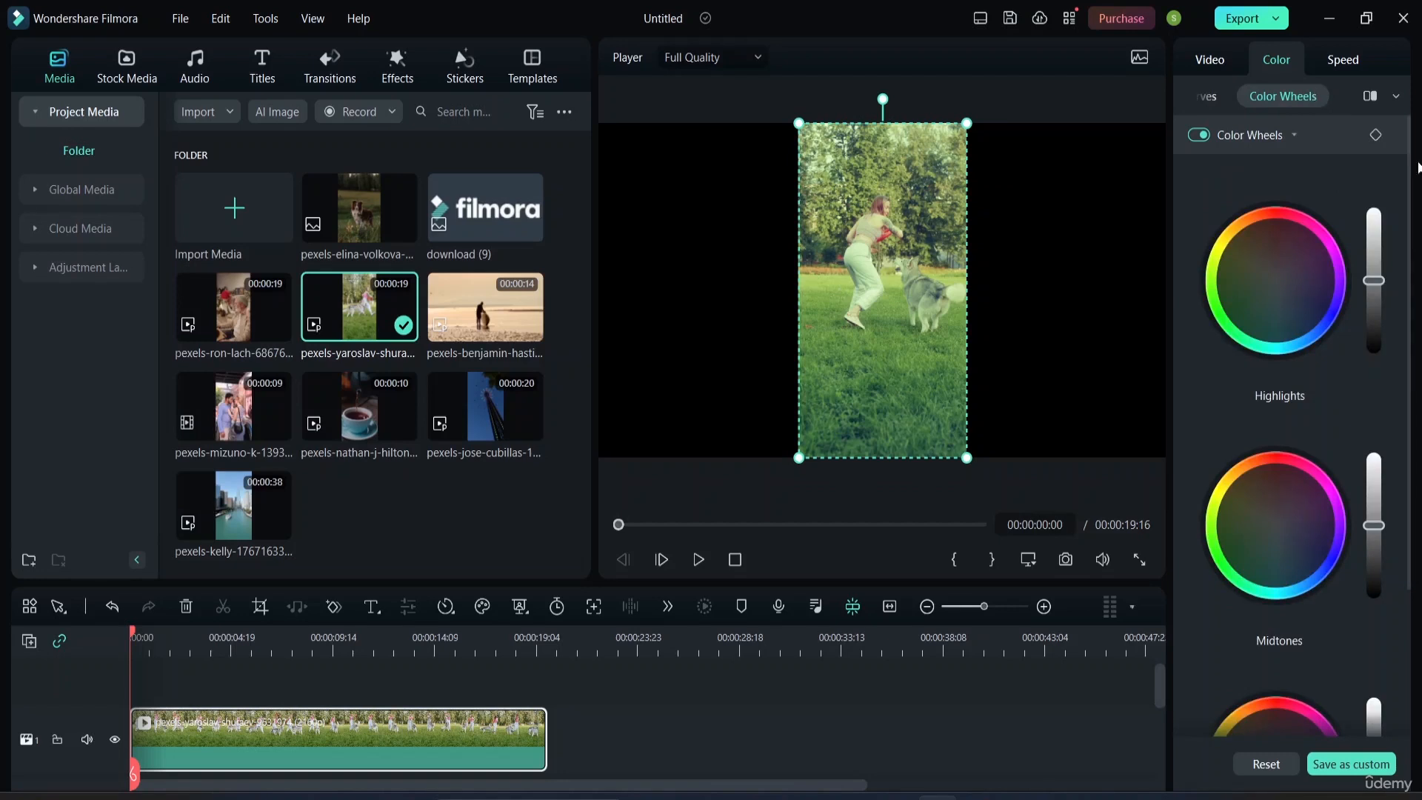
pyautogui.moveTo(1376, 277); pyautogui.dragTo(1340, 296)
pyautogui.moveTo(1366, 541)
pyautogui.mouseDown()
pyautogui.moveTo(1370, 521)
pyautogui.moveTo(1376, 559)
pyautogui.moveTo(1374, 511)
pyautogui.moveTo(1375, 526)
pyautogui.mouseUp()
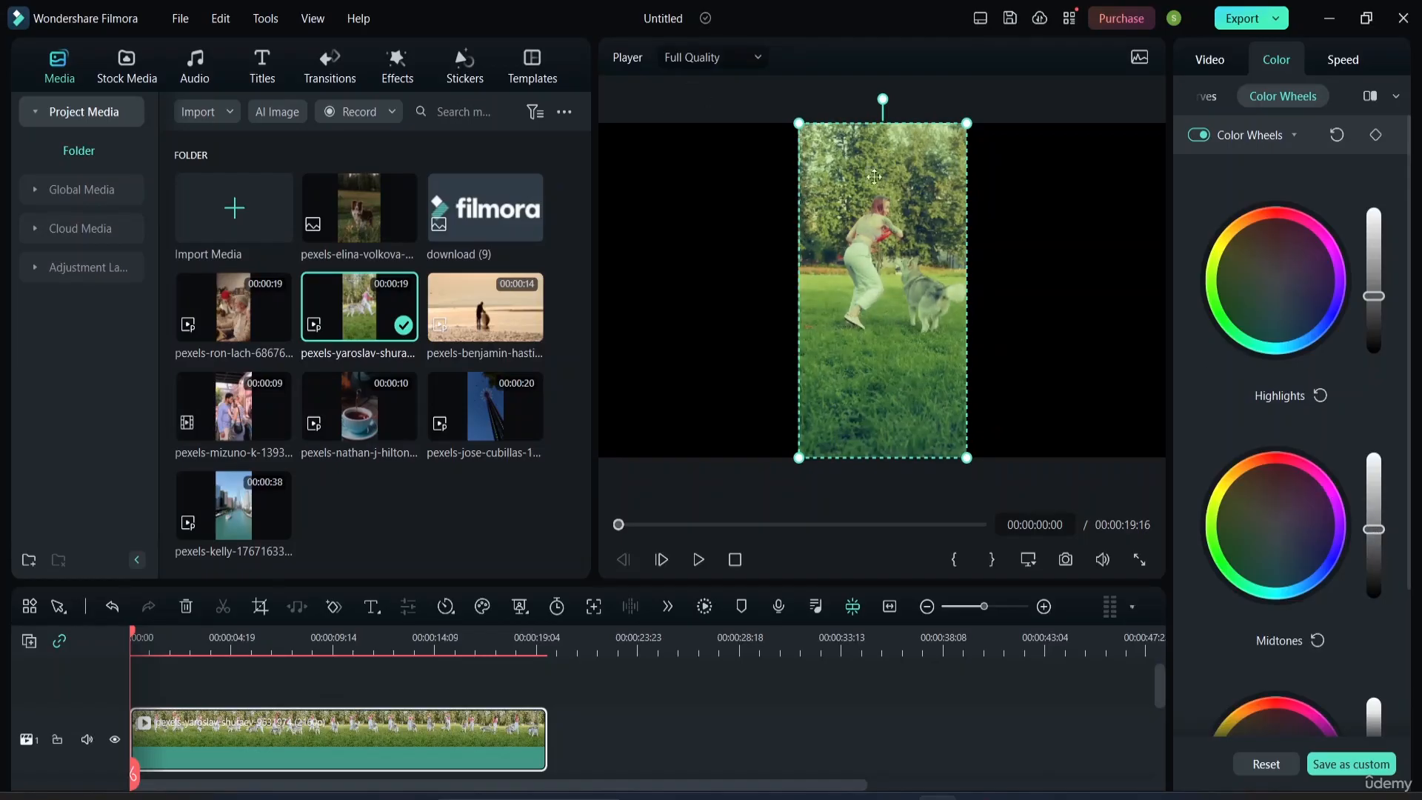
pyautogui.scroll(-1, 1308, 635)
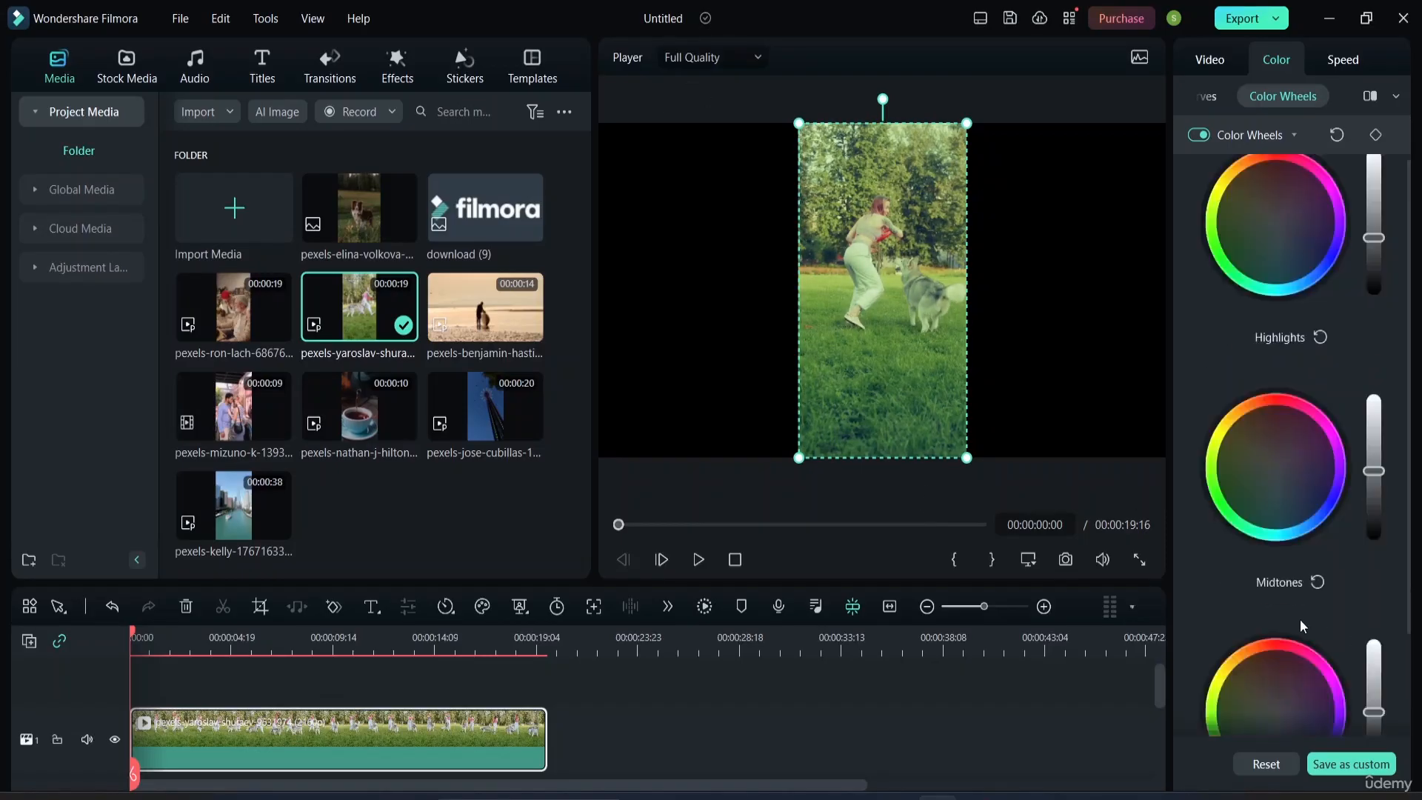
pyautogui.scroll(-2, 1308, 628)
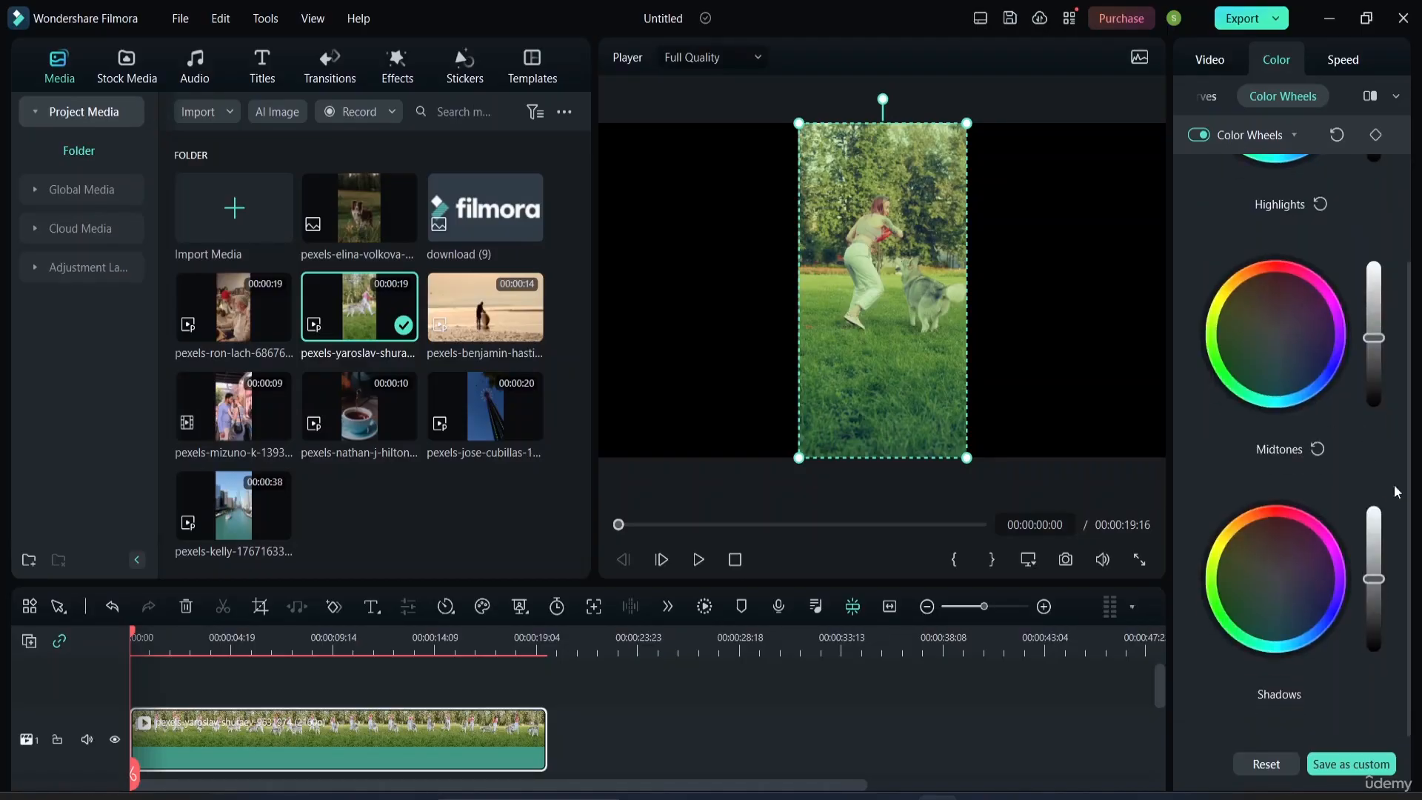
pyautogui.moveTo(1374, 579); pyautogui.dragTo(1380, 616)
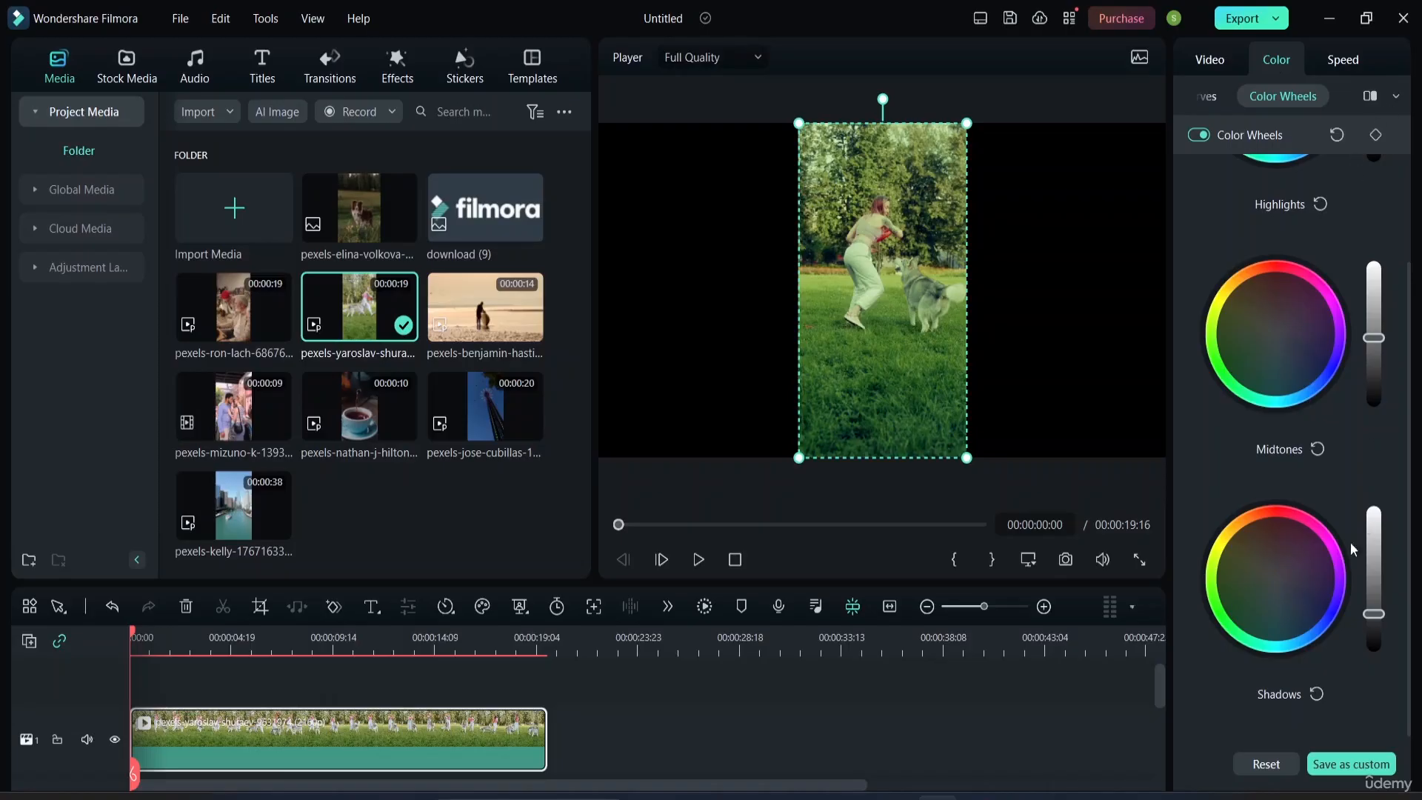
# Step: Save the video's color adjustments as a custom preset named "Colour correction class"
pyautogui.click(1351, 765)
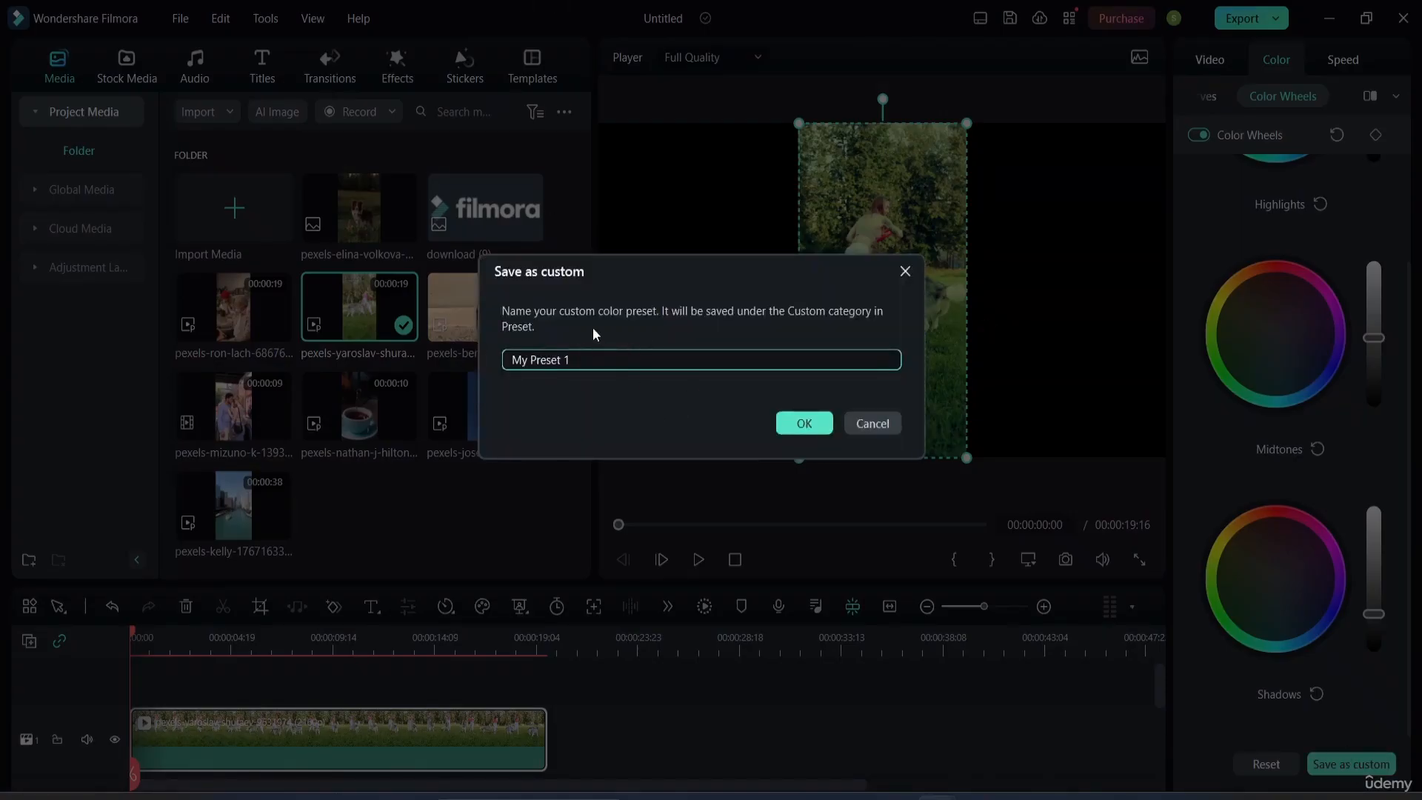
pyautogui.press('BackSpace')
pyautogui.press('BackSpace')
pyautogui.press('BackSpace')
pyautogui.press('BackSpace')
pyautogui.press('BackSpace')
pyautogui.press('BackSpace')
pyautogui.press('BackSpace')
pyautogui.press('BackSpace')
pyautogui.press('BackSpace')
pyautogui.press('BackSpace')
pyautogui.write('Colour correction class')
pyautogui.click(806, 419)
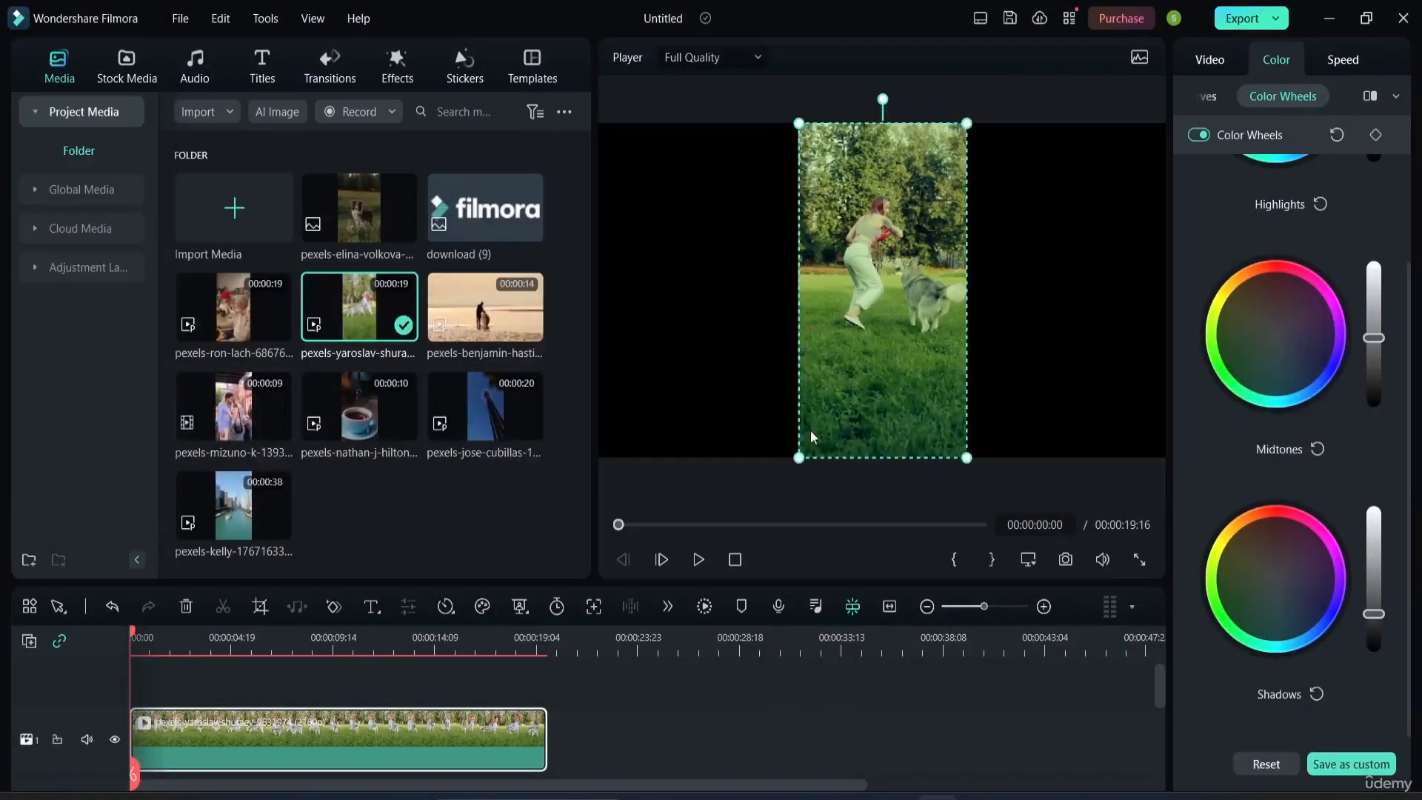
pyautogui.click(1332, 773)
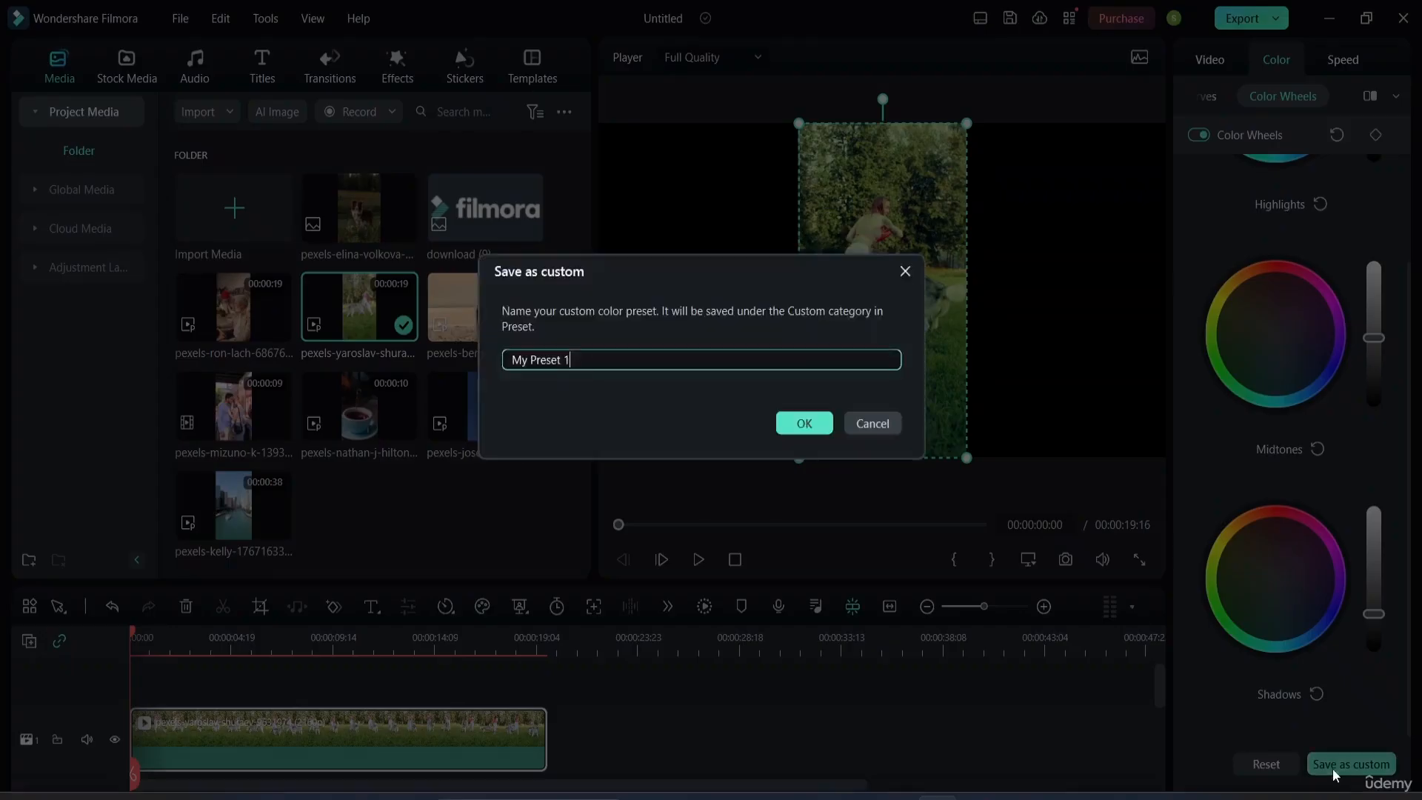
pyautogui.click(905, 273)
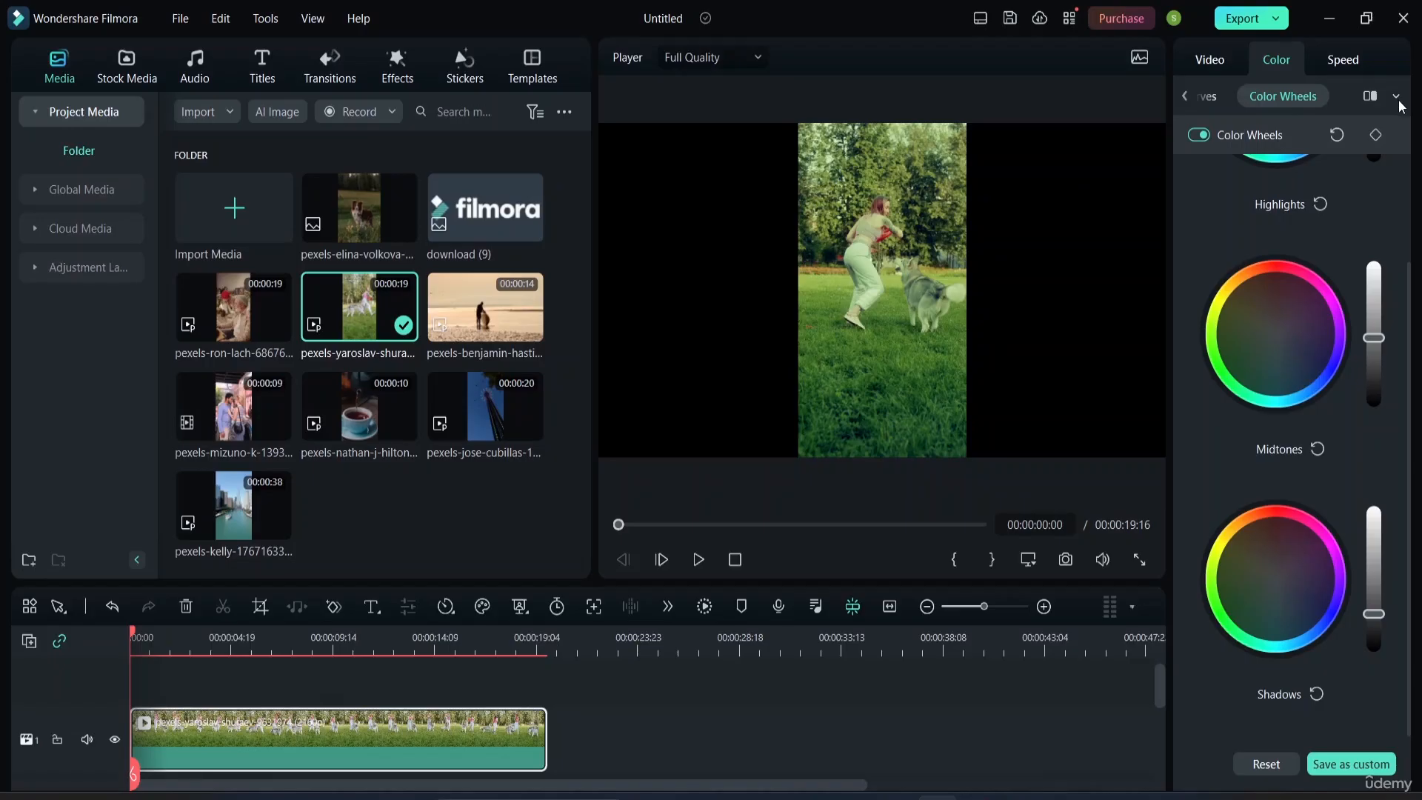
# Step: Compare the video before and after correction in Side-by-Side, Split View-Left/Right and Split View-Top/Bottom, ending on side-by-side, and leave the comparison
pyautogui.click(1371, 96)
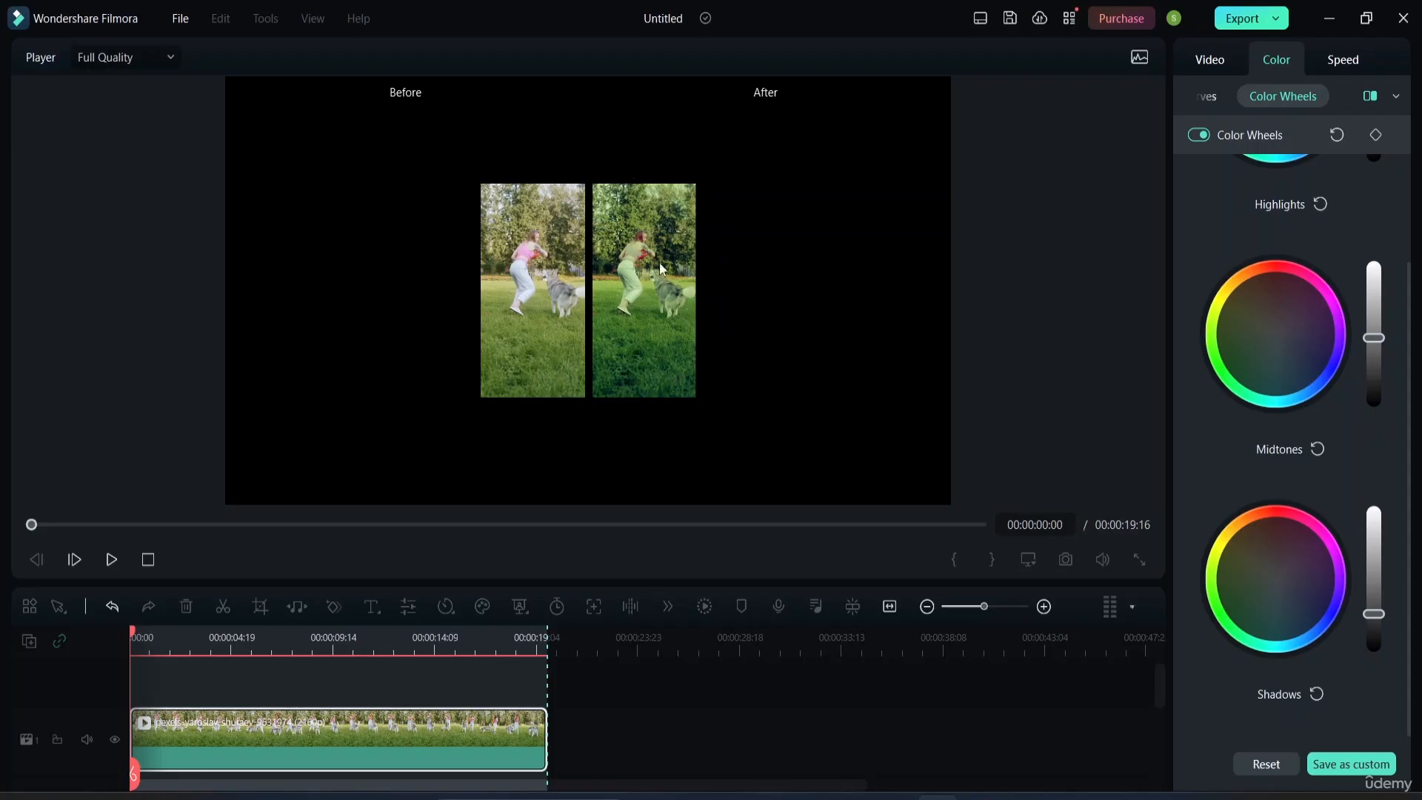
pyautogui.click(1396, 95)
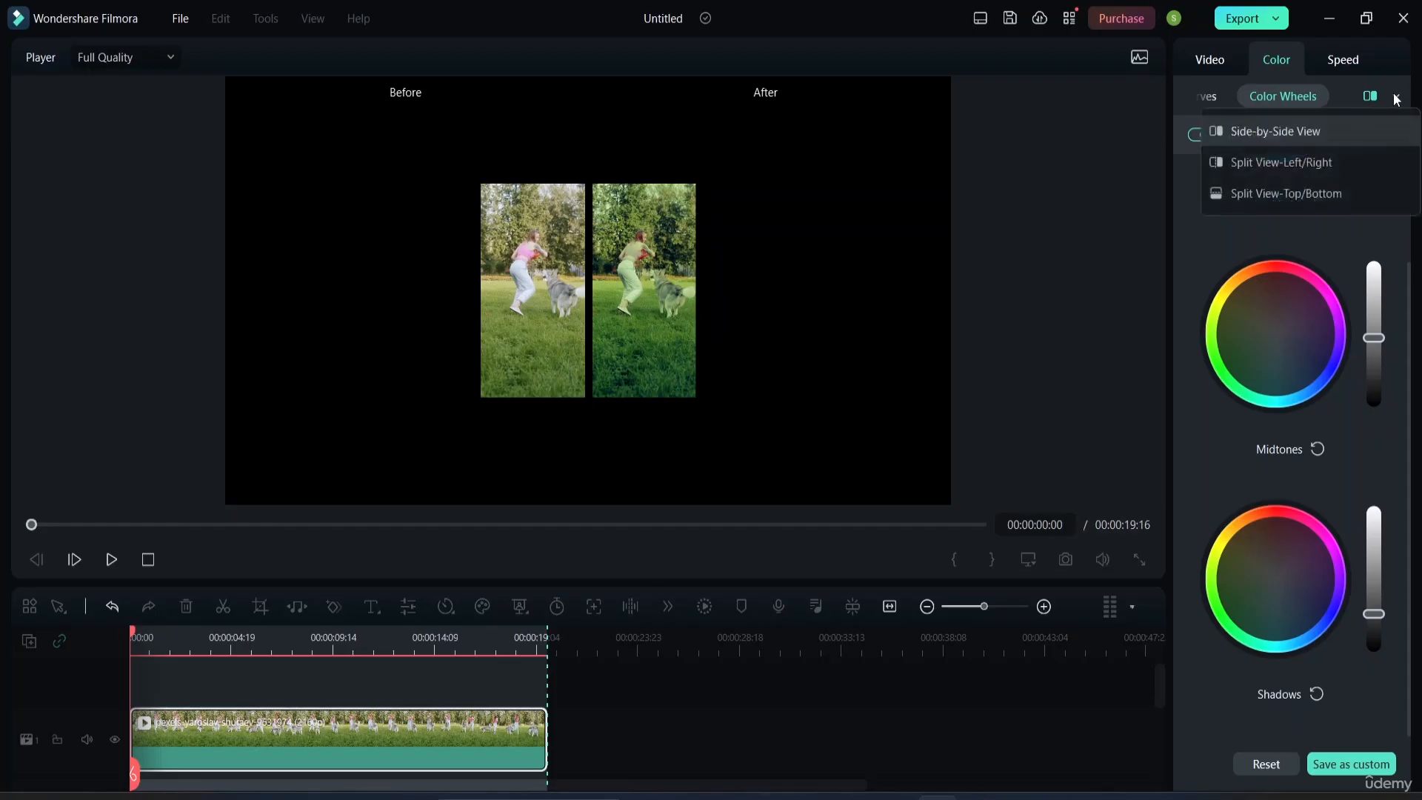
pyautogui.click(1335, 163)
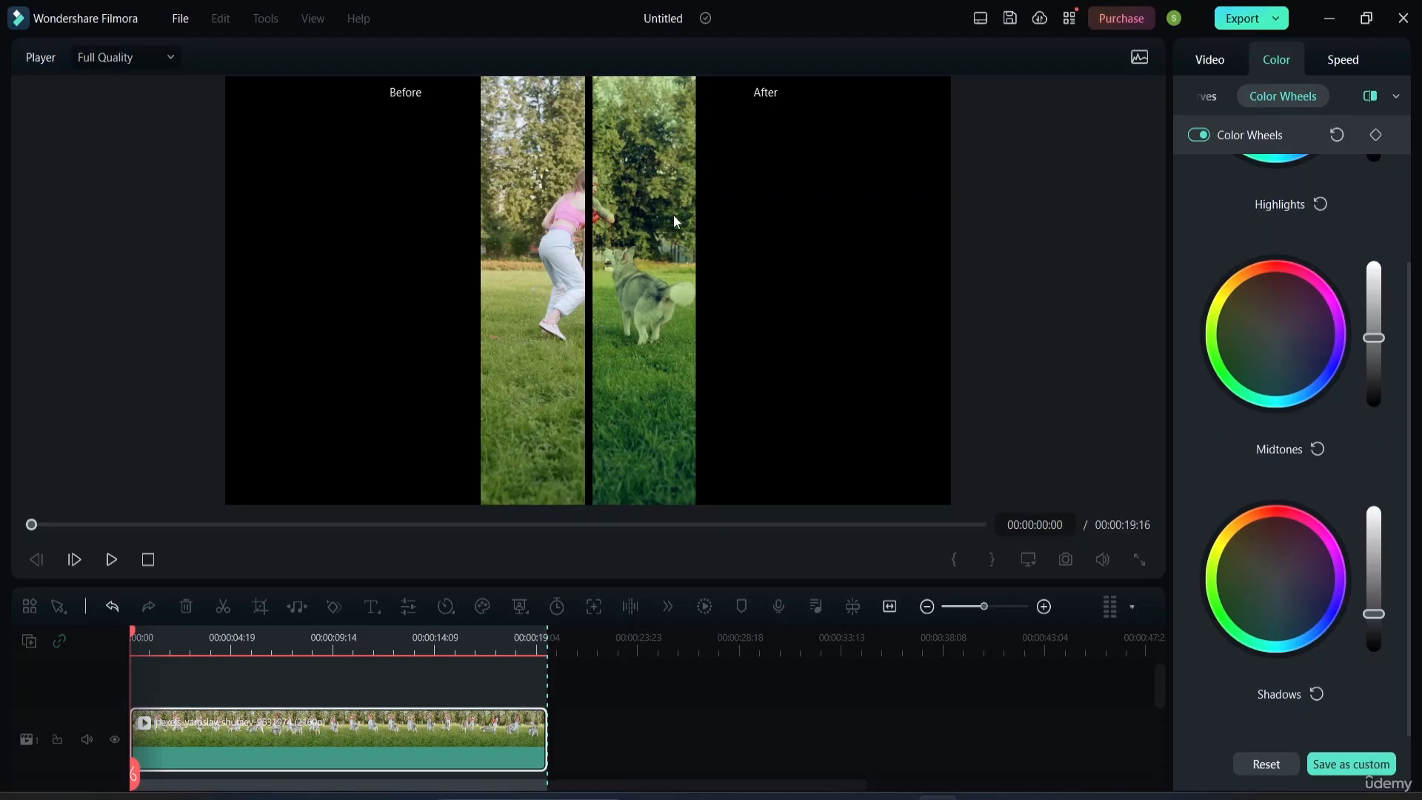
pyautogui.click(1396, 96)
pyautogui.click(1310, 203)
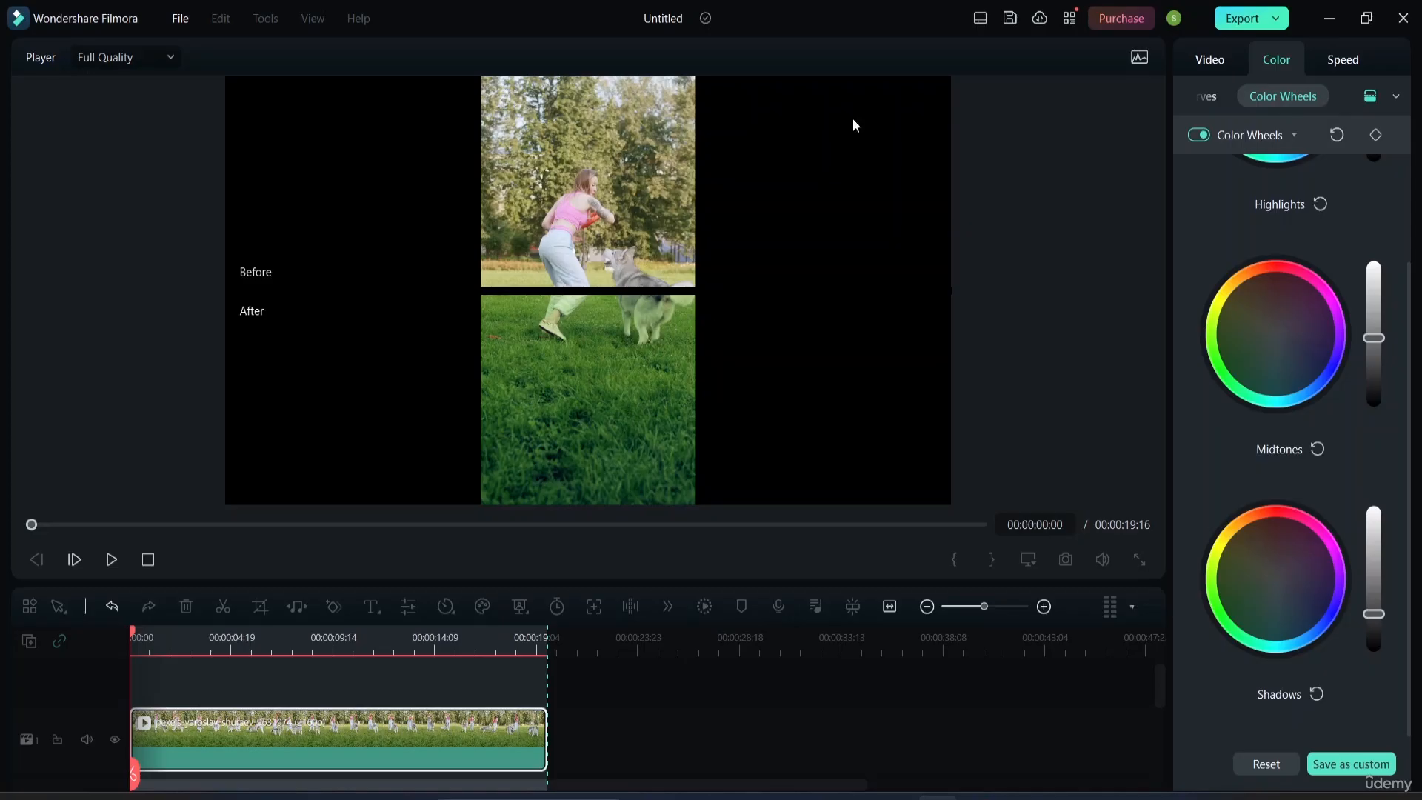
pyautogui.click(1372, 98)
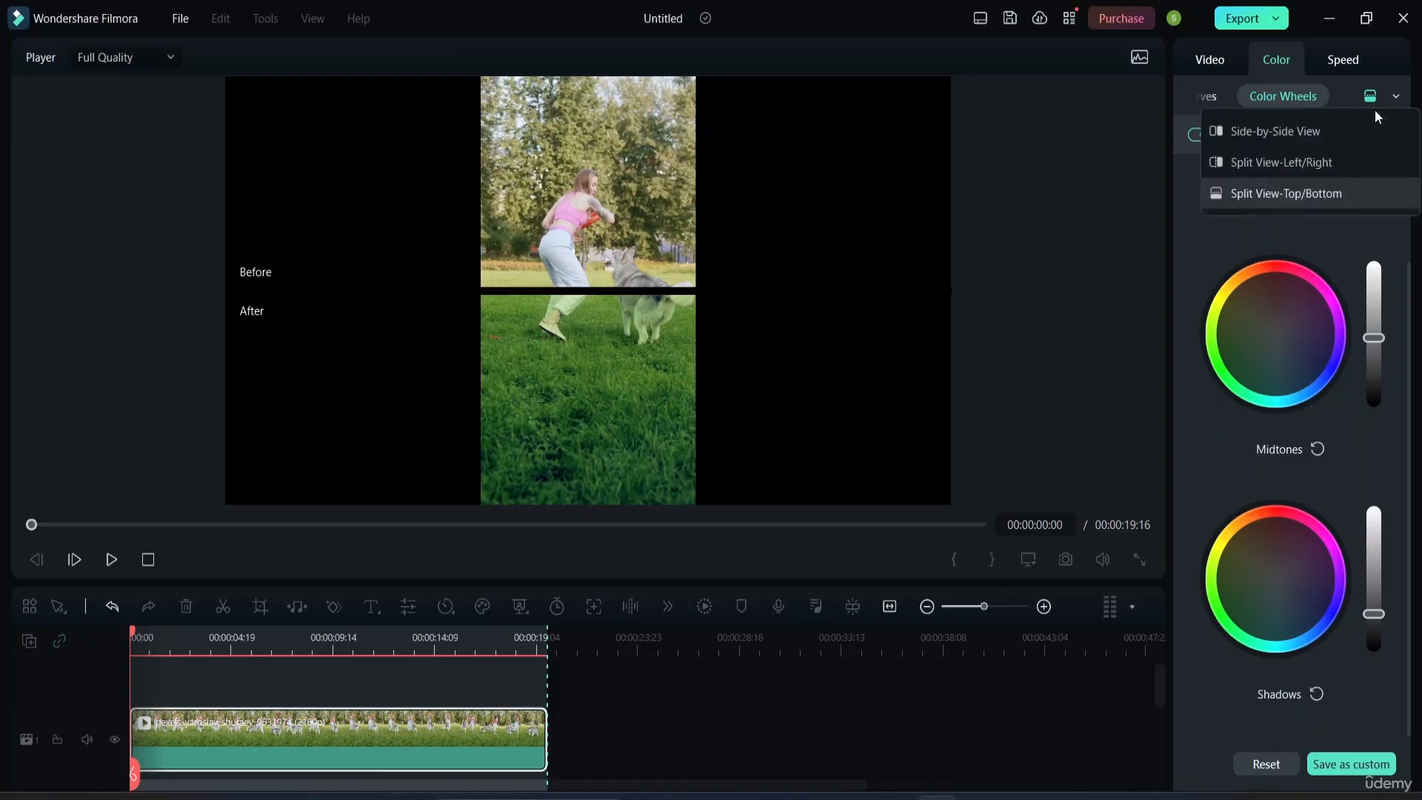
pyautogui.click(1306, 157)
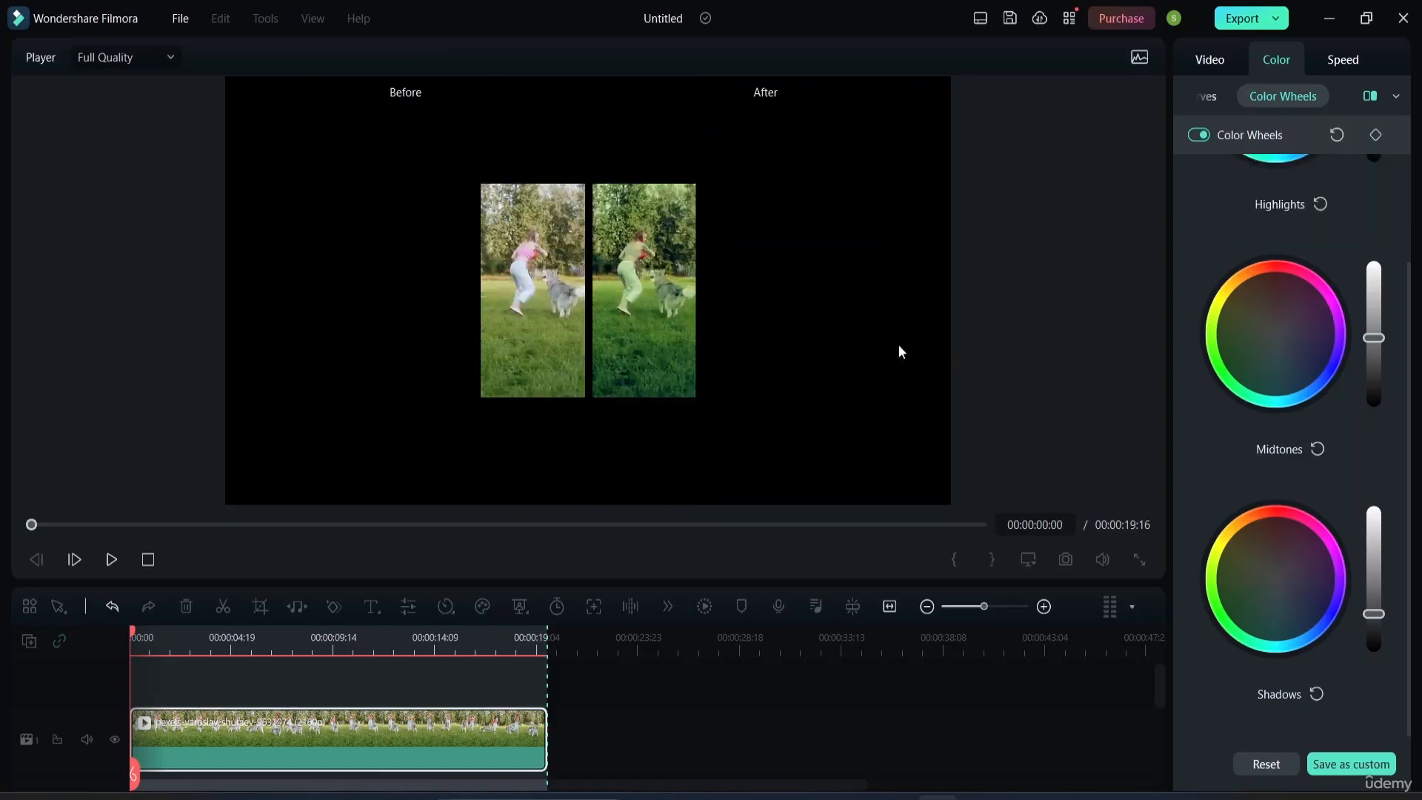
pyautogui.click(748, 672)
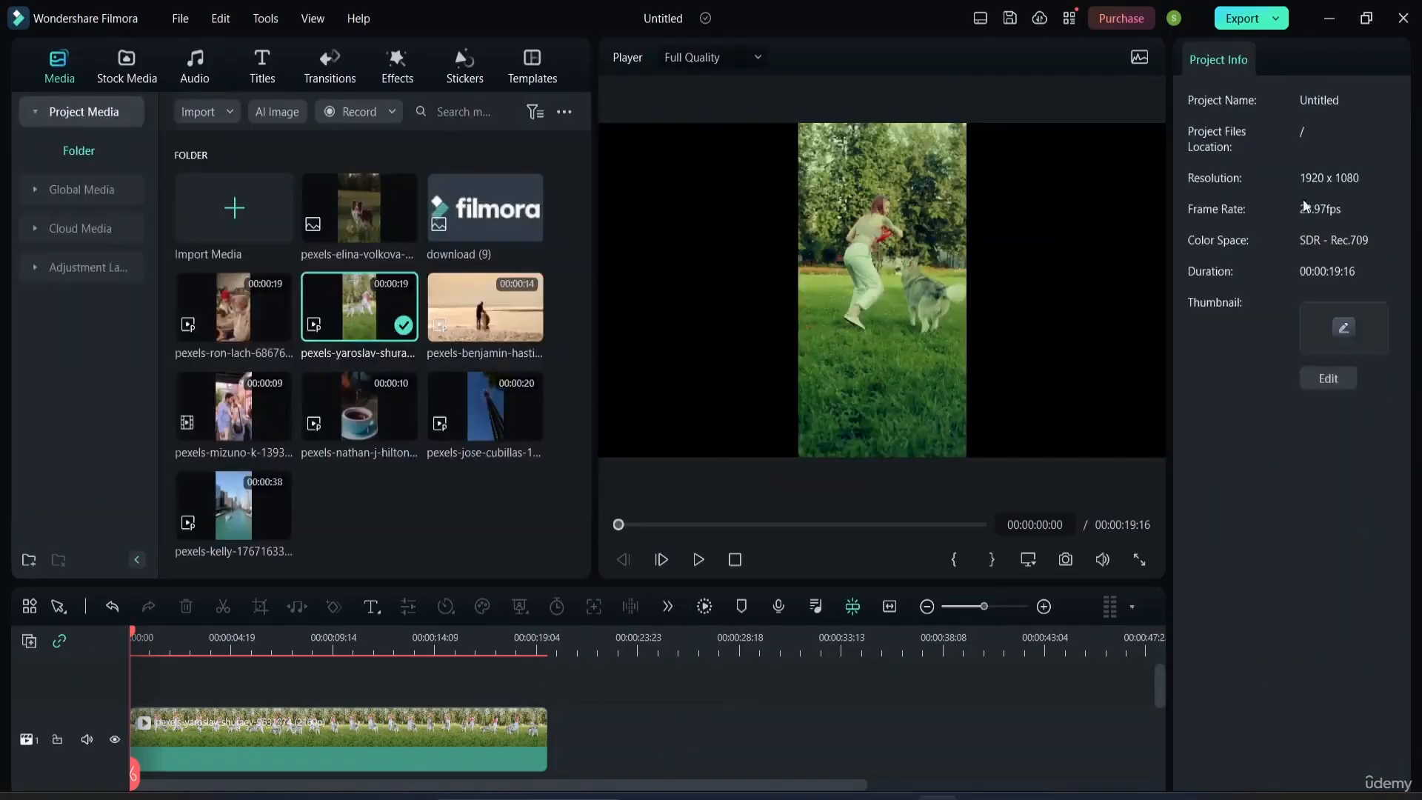
pyautogui.click(908, 298)
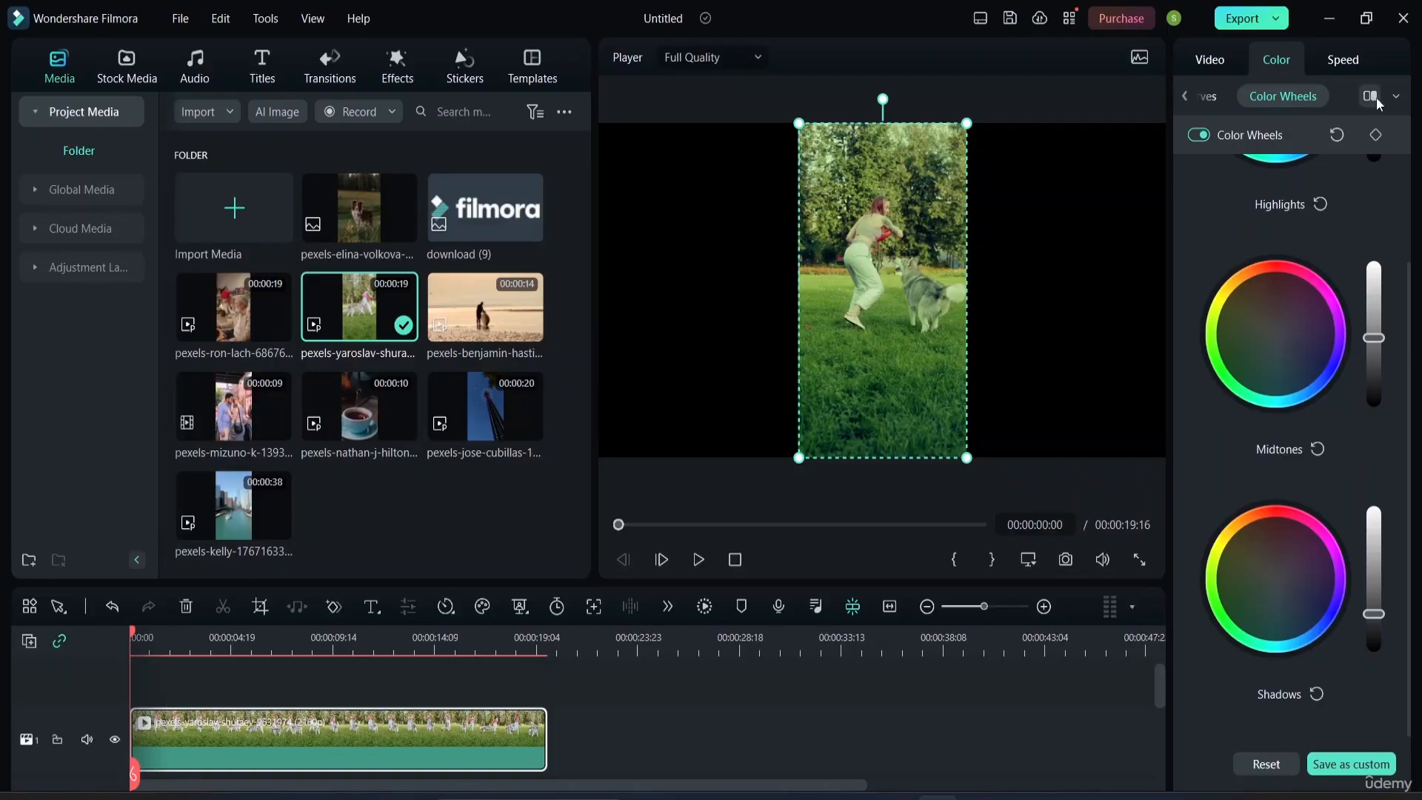
pyautogui.click(1176, 93)
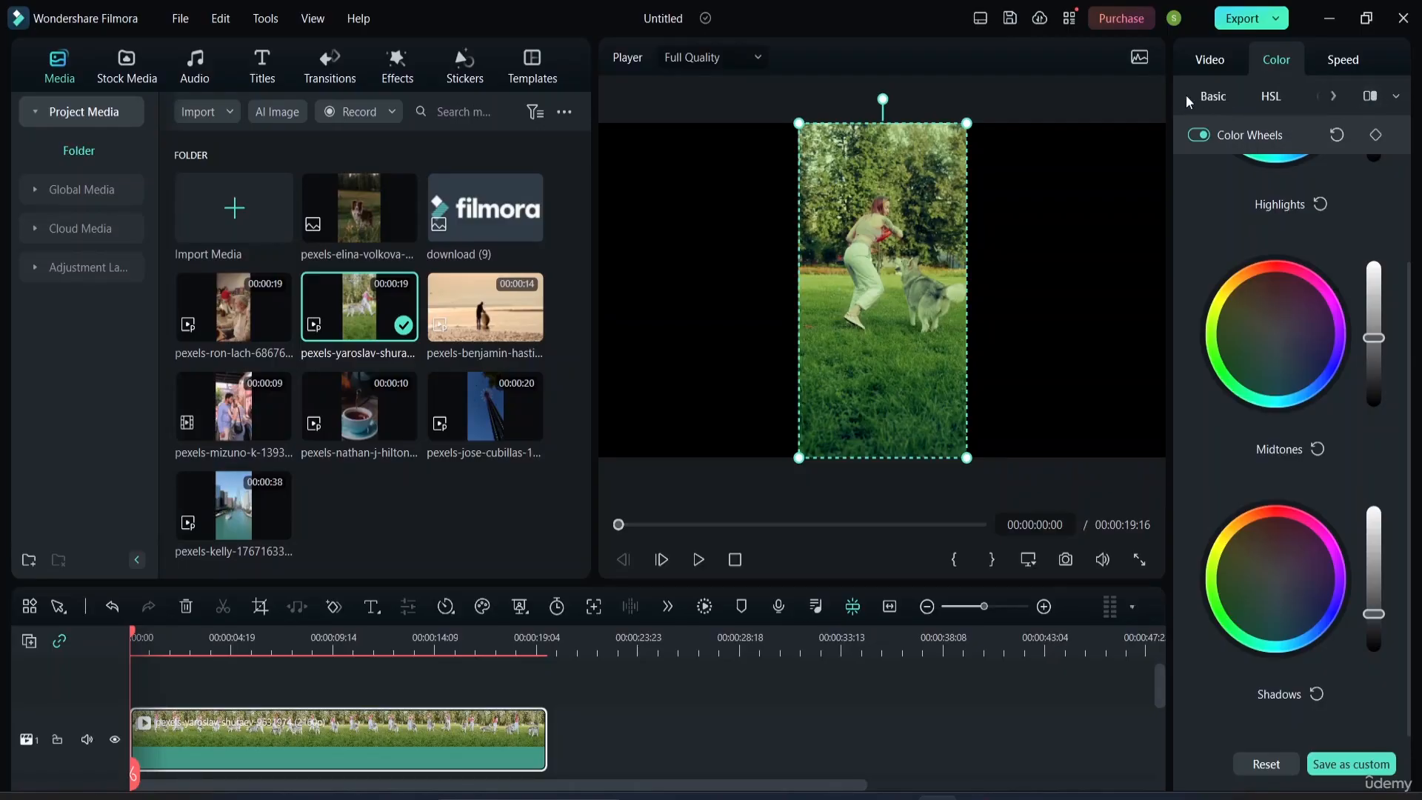
pyautogui.click(1213, 96)
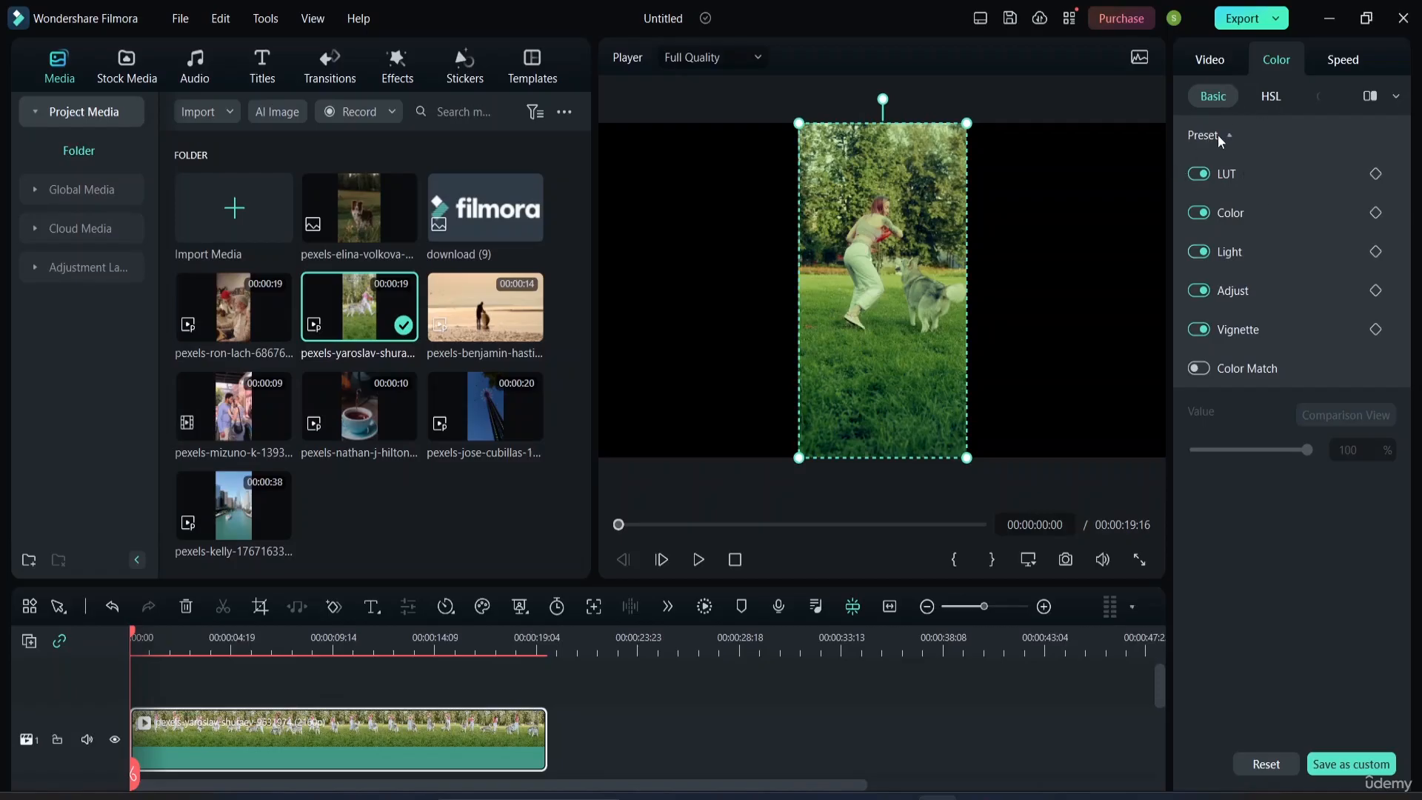
pyautogui.click(1266, 98)
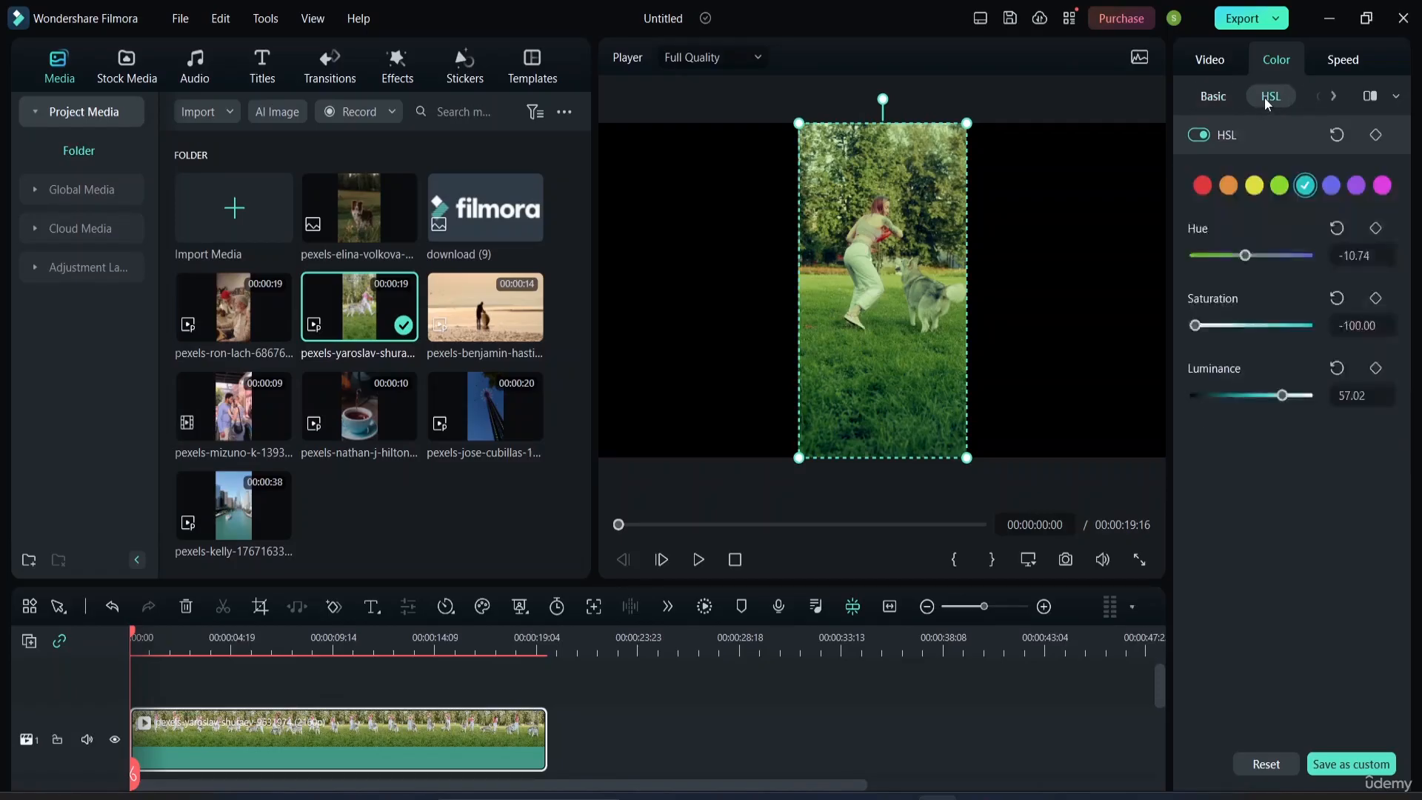
pyautogui.click(1333, 95)
pyautogui.click(1333, 96)
pyautogui.click(1185, 93)
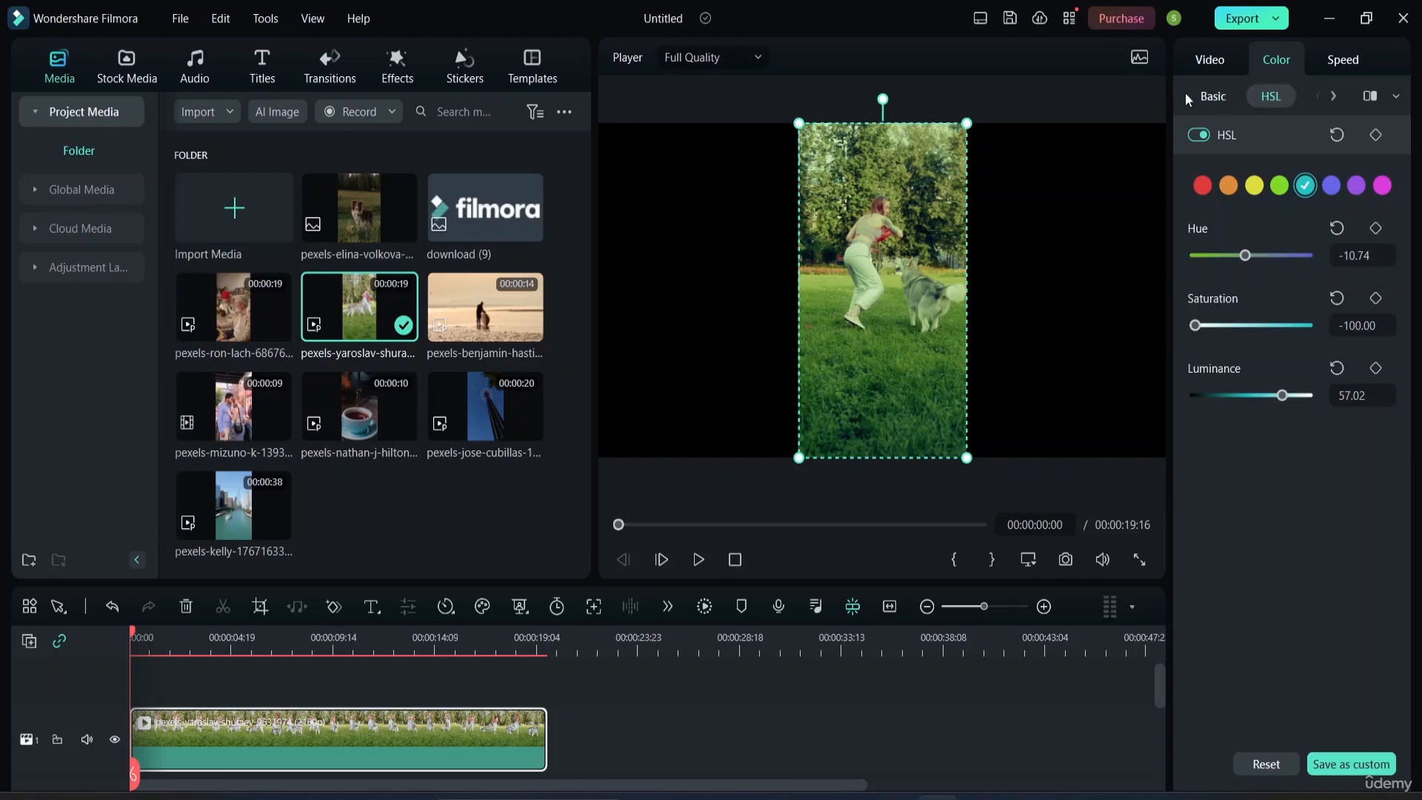